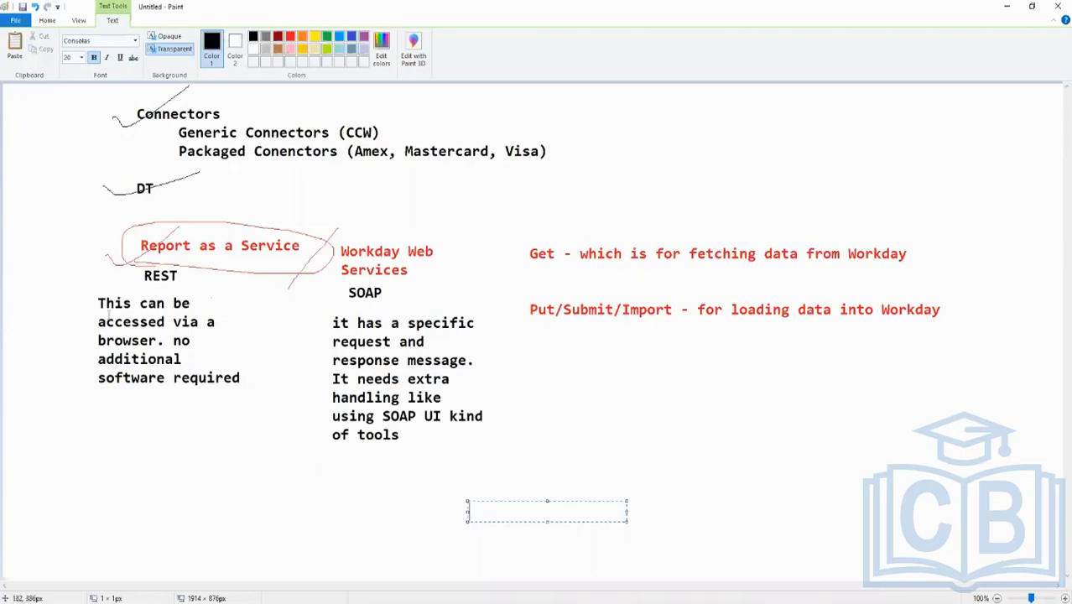
Add the black text "EIB" on the canvas below the REST note
{"action": "left_click", "coordinate": [134, 484]}
{"action": "left_click", "coordinate": [133, 476]}
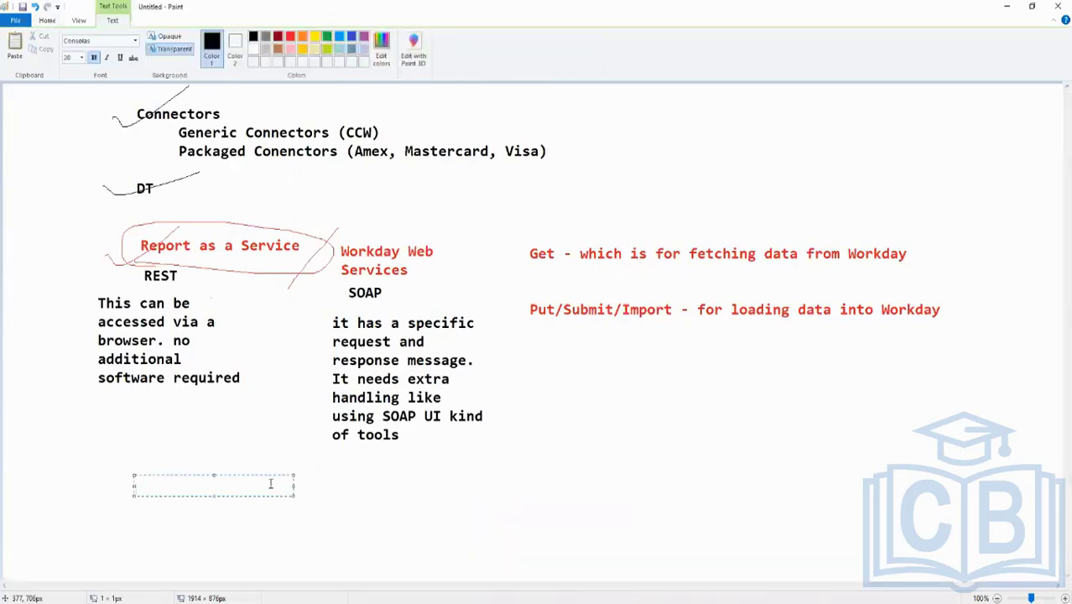
{"action": "type", "text": "EIB"}
{"action": "left_click", "coordinate": [264, 435]}
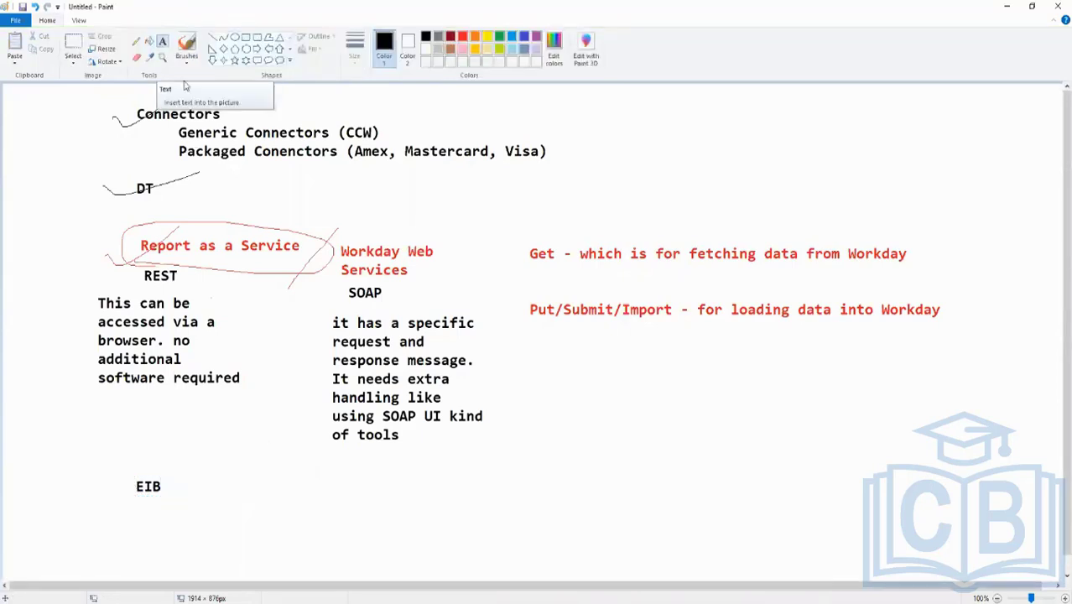
Add the text "Inbound EIB's and Outbound EIB" directly beneath the EIB heading
{"action": "left_click", "coordinate": [164, 43]}
{"action": "left_click", "coordinate": [215, 484]}
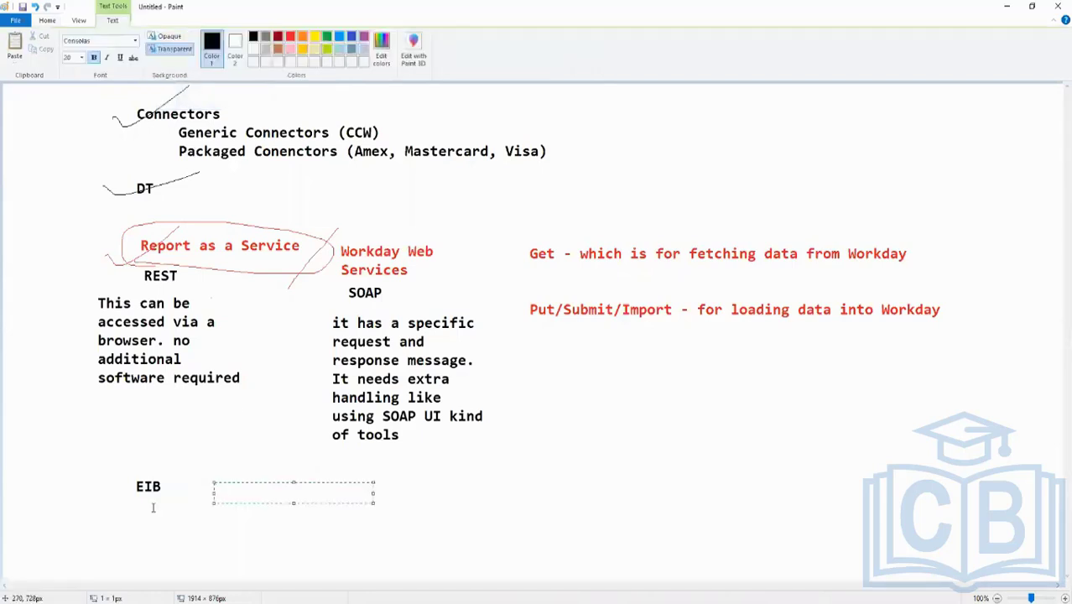
{"action": "left_click", "coordinate": [130, 498]}
{"action": "left_click", "coordinate": [126, 506]}
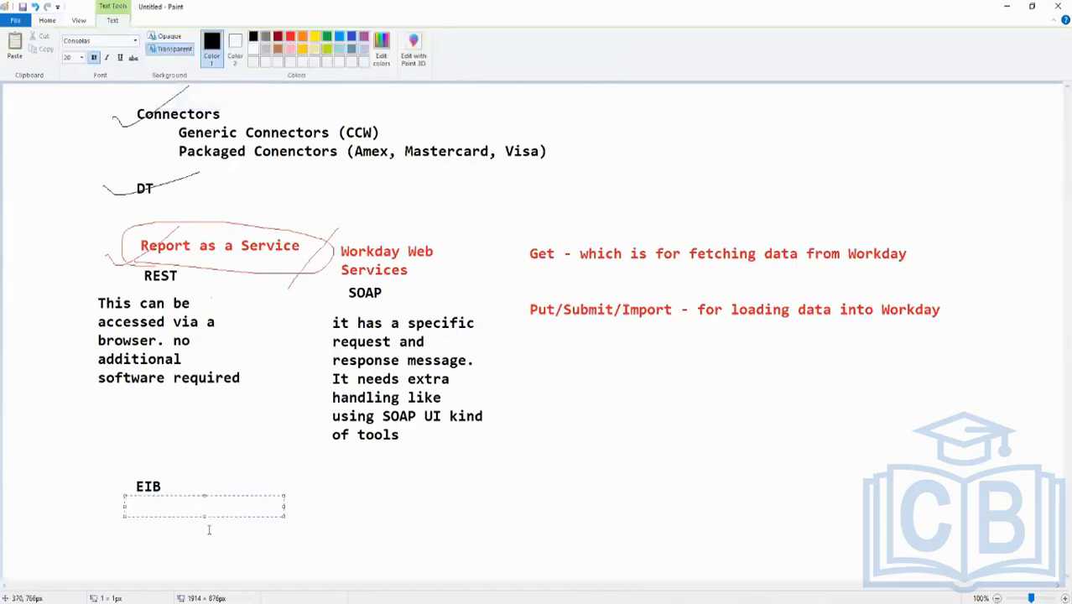
{"action": "type", "text": "Inbound EIB"}
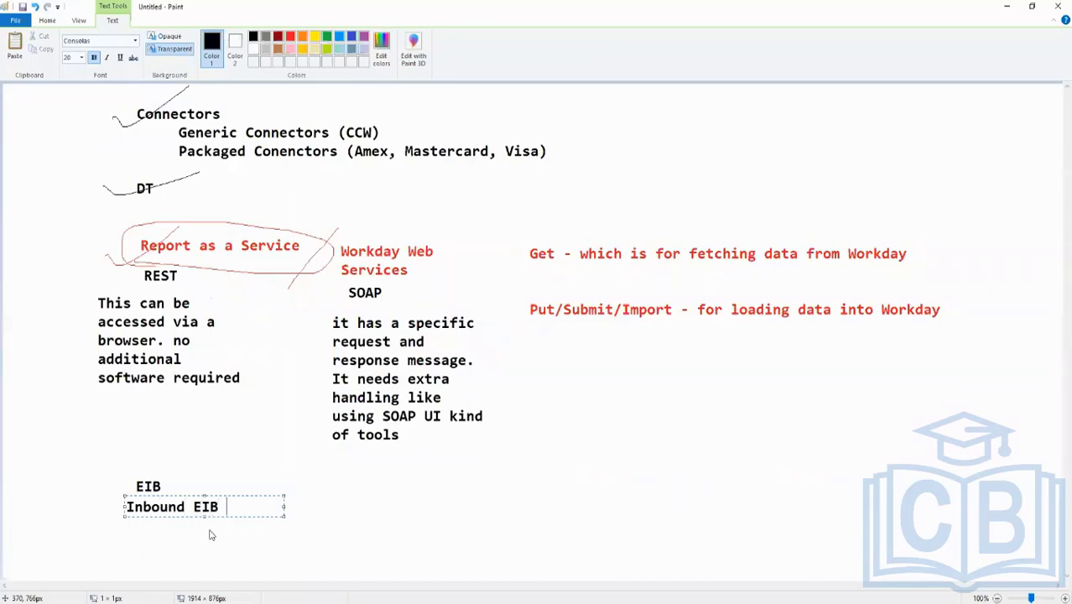
{"action": "type", "text": "'s and "}
{"action": "type", "text": "Outbounds"}
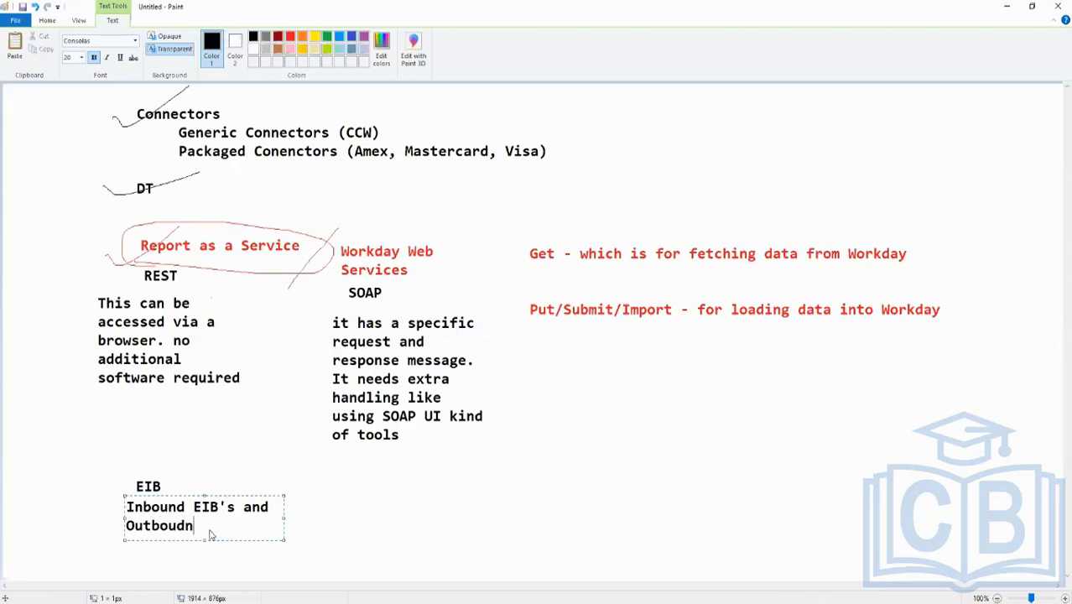
{"action": "key", "text": "BackSpace"}
{"action": "type", "text": "IEB"}
{"action": "key", "text": "BackSpace"}
{"action": "key", "text": "BackSpace"}
{"action": "key", "text": "BackSpace"}
{"action": "type", "text": "EIB"}
{"action": "left_click", "coordinate": [462, 468]}
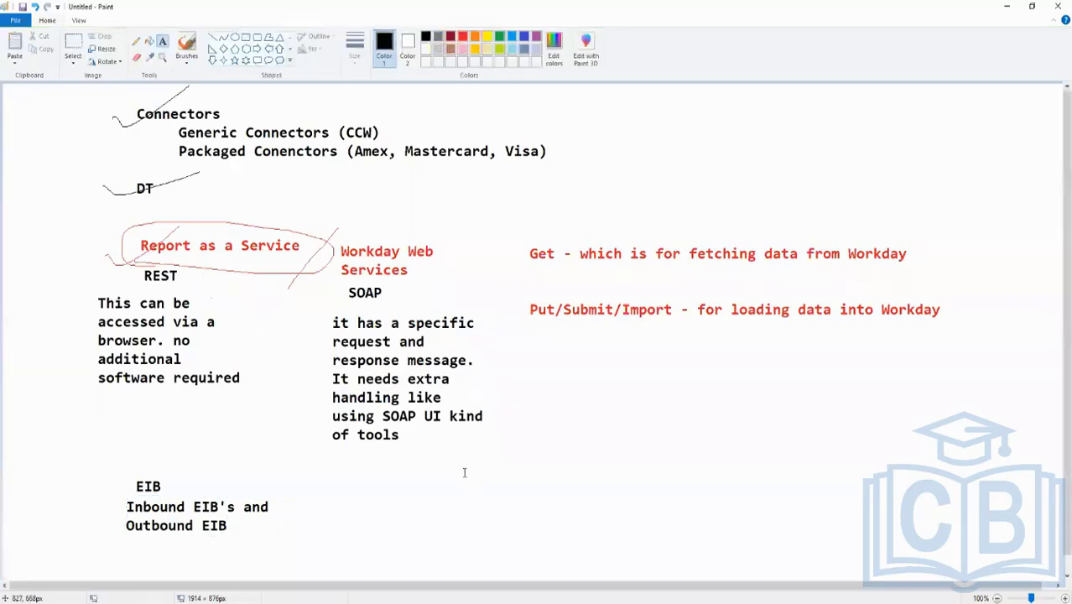
Mark the Generic Connectors and Packaged Connectors lines with green pencil strokes at their start
{"action": "left_click", "coordinate": [497, 37]}
{"action": "left_click", "coordinate": [919, 230]}
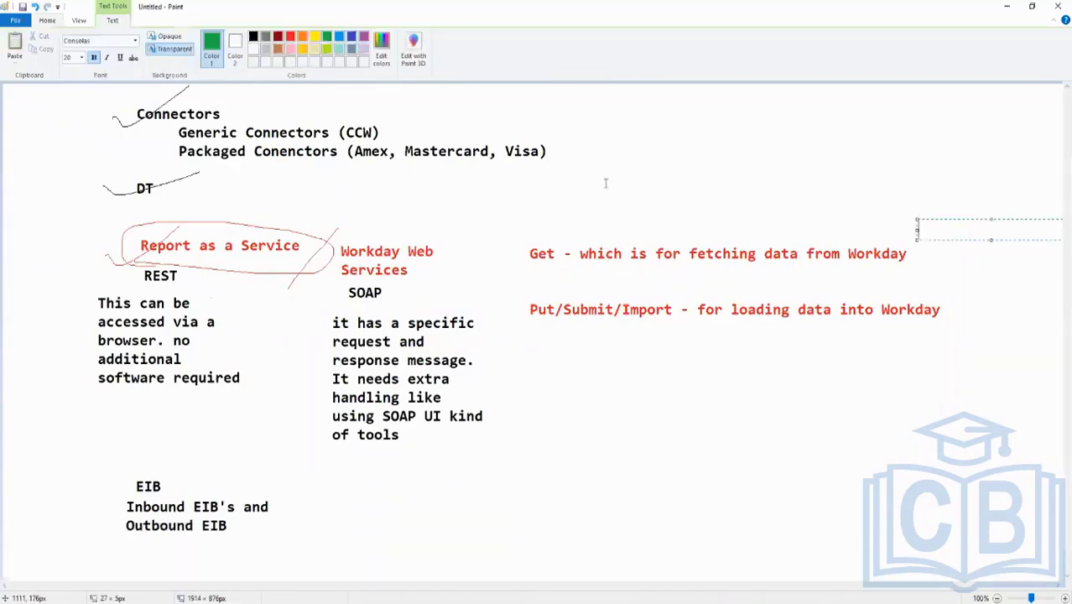
{"action": "left_click", "coordinate": [164, 143]}
{"action": "left_click", "coordinate": [137, 41]}
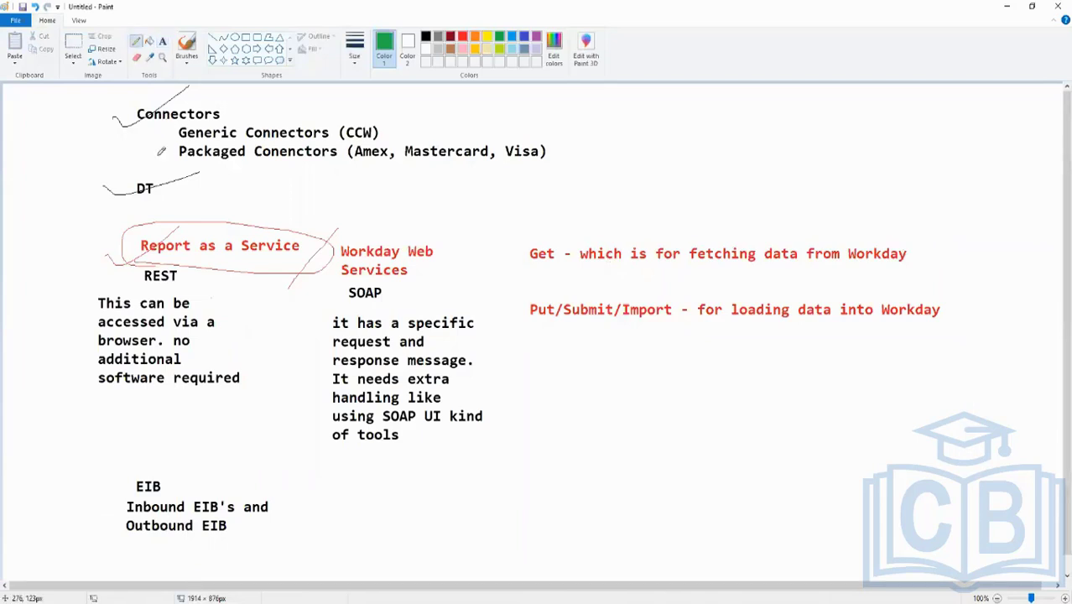
{"action": "mouse_move", "coordinate": [158, 155]}
{"action": "left_mouse_down"}
{"action": "mouse_move", "coordinate": [179, 159]}
{"action": "mouse_move", "coordinate": [164, 166]}
{"action": "mouse_move", "coordinate": [178, 149]}
{"action": "mouse_move", "coordinate": [166, 168]}
{"action": "mouse_move", "coordinate": [188, 164]}
{"action": "left_mouse_up"}
{"action": "mouse_move", "coordinate": [164, 124]}
{"action": "left_mouse_down"}
{"action": "mouse_move", "coordinate": [176, 146]}
{"action": "mouse_move", "coordinate": [225, 134]}
{"action": "mouse_move", "coordinate": [164, 135]}
{"action": "left_mouse_up"}
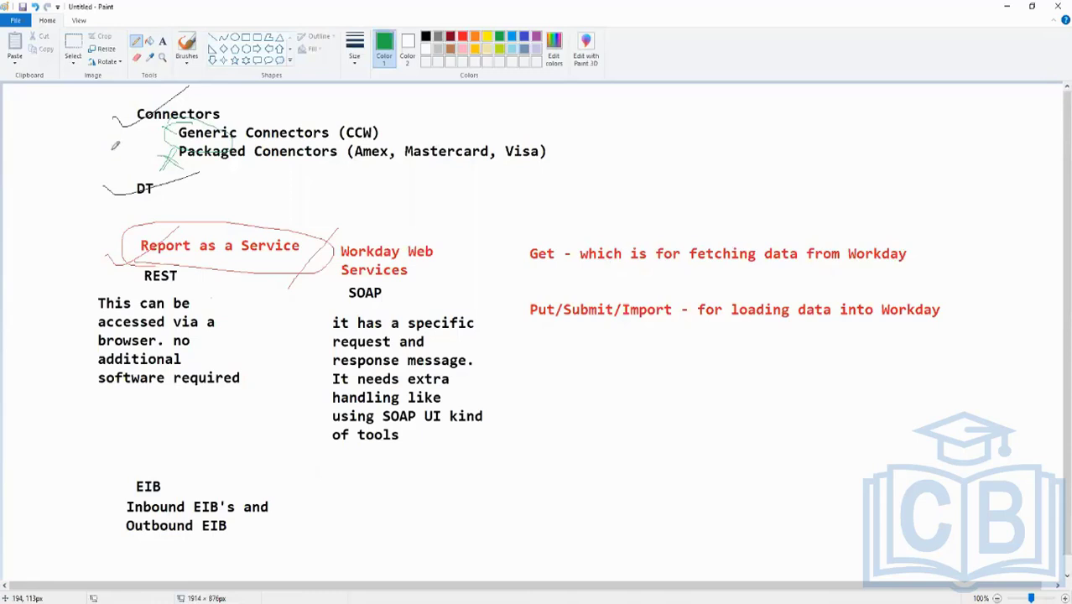
{"action": "mouse_move", "coordinate": [158, 143]}
{"action": "left_mouse_down"}
{"action": "mouse_move", "coordinate": [168, 127]}
{"action": "mouse_move", "coordinate": [178, 136]}
{"action": "left_mouse_up"}
Highlight DT, REST and the EIB block with green freehand circles, underlines and a check mark
{"action": "mouse_move", "coordinate": [168, 181]}
{"action": "left_mouse_down"}
{"action": "mouse_move", "coordinate": [127, 189]}
{"action": "mouse_move", "coordinate": [160, 172]}
{"action": "left_mouse_up"}
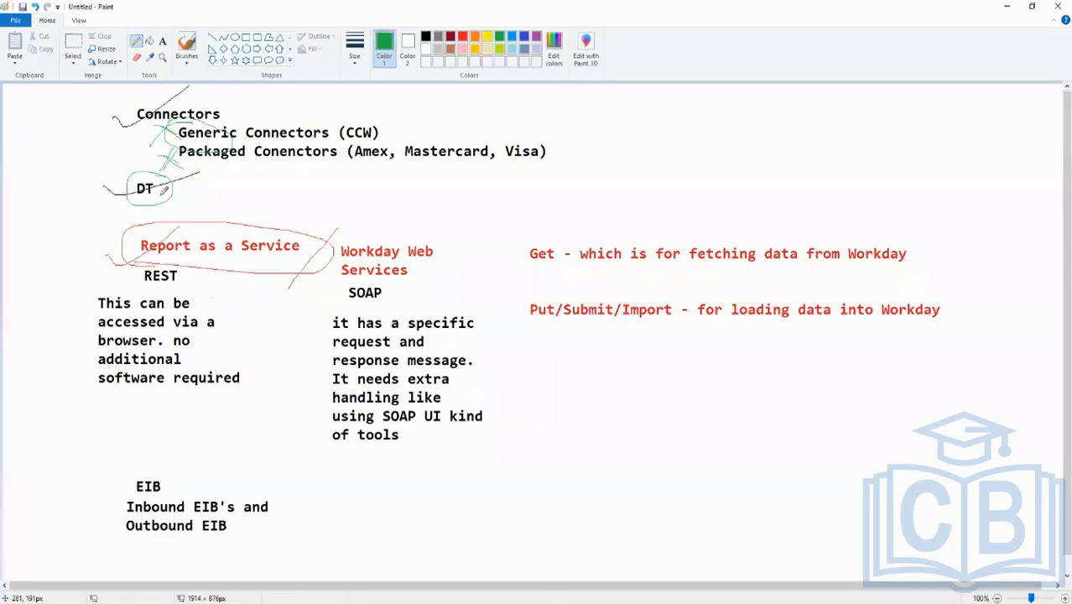
{"action": "left_click_drag", "start_coordinate": [86, 179], "coordinate": [139, 192]}
{"action": "left_click_drag", "start_coordinate": [119, 286], "coordinate": [236, 284]}
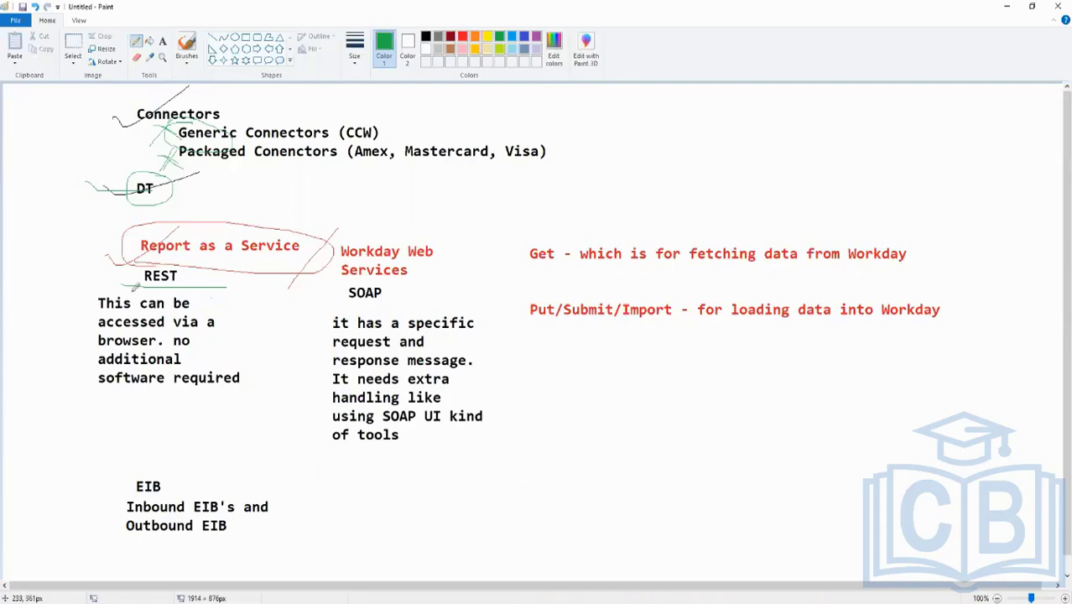
{"action": "mouse_move", "coordinate": [176, 467]}
{"action": "left_mouse_down"}
{"action": "mouse_move", "coordinate": [122, 451]}
{"action": "mouse_move", "coordinate": [146, 530]}
{"action": "mouse_move", "coordinate": [226, 458]}
{"action": "mouse_move", "coordinate": [109, 463]}
{"action": "mouse_move", "coordinate": [64, 479]}
{"action": "mouse_move", "coordinate": [211, 433]}
{"action": "left_mouse_up"}
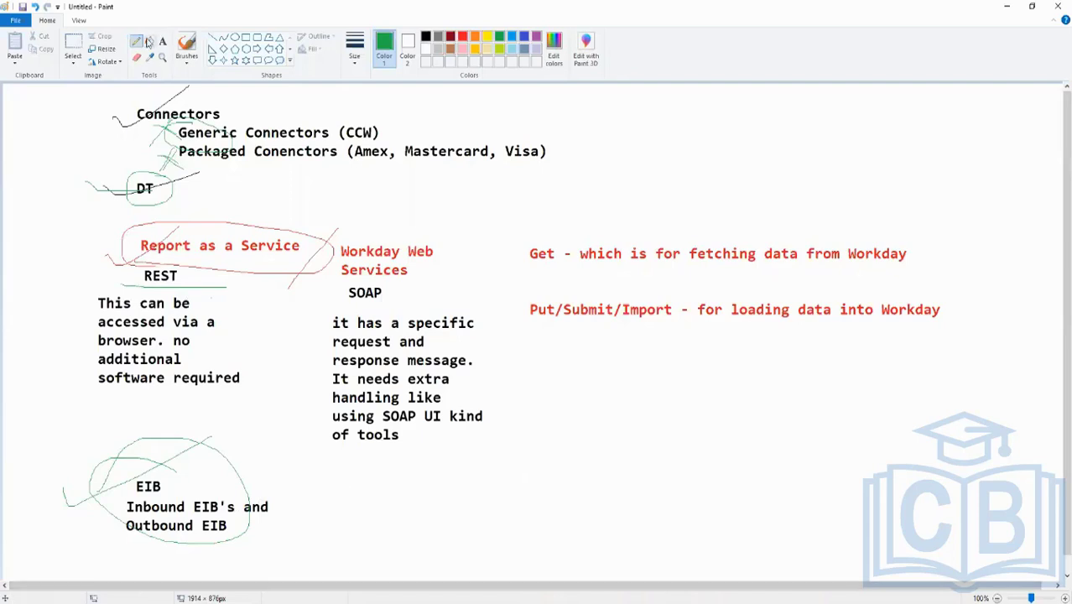
Add green text beside the EIB block reading "Get Data", "Transform Data" and "Deliver Data", separated by blank lines
{"action": "left_click", "coordinate": [163, 41]}
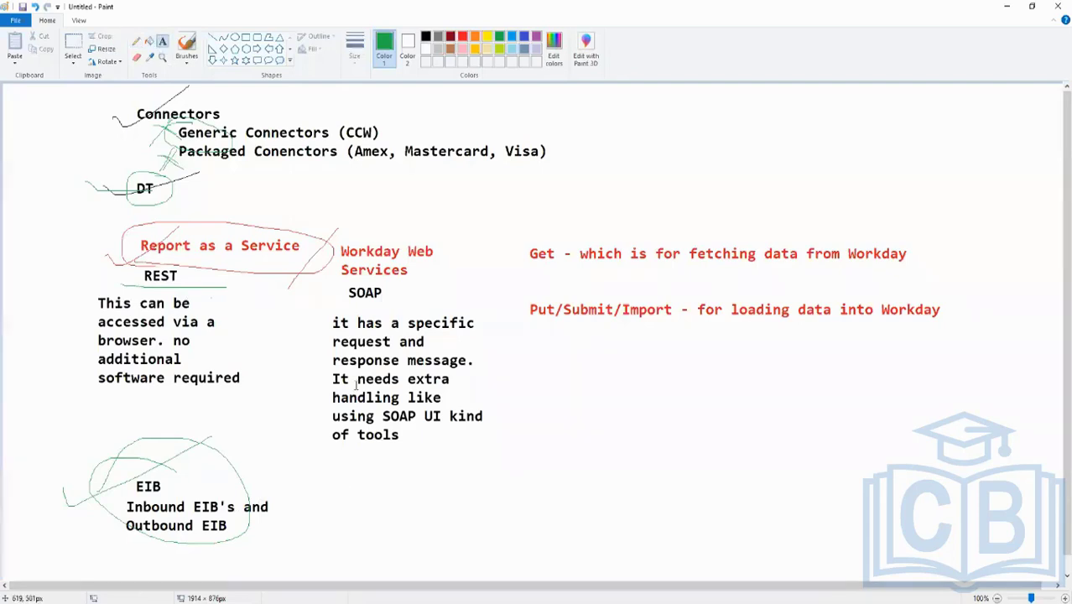
{"action": "left_click", "coordinate": [373, 487]}
{"action": "type", "text": "Get Data"}
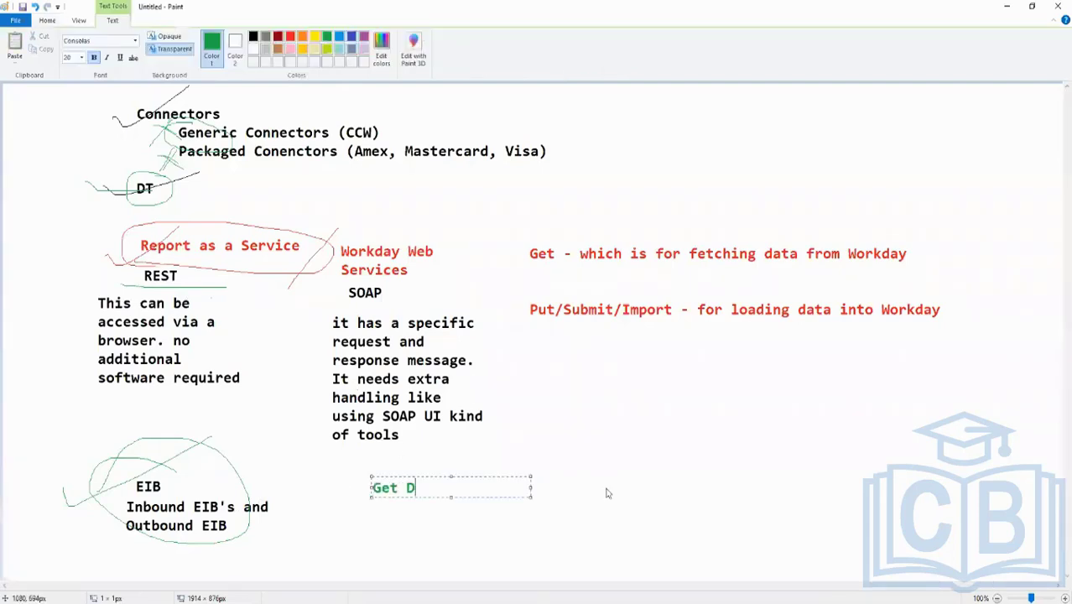
{"action": "key", "text": "Return"}
{"action": "key", "text": "Return"}
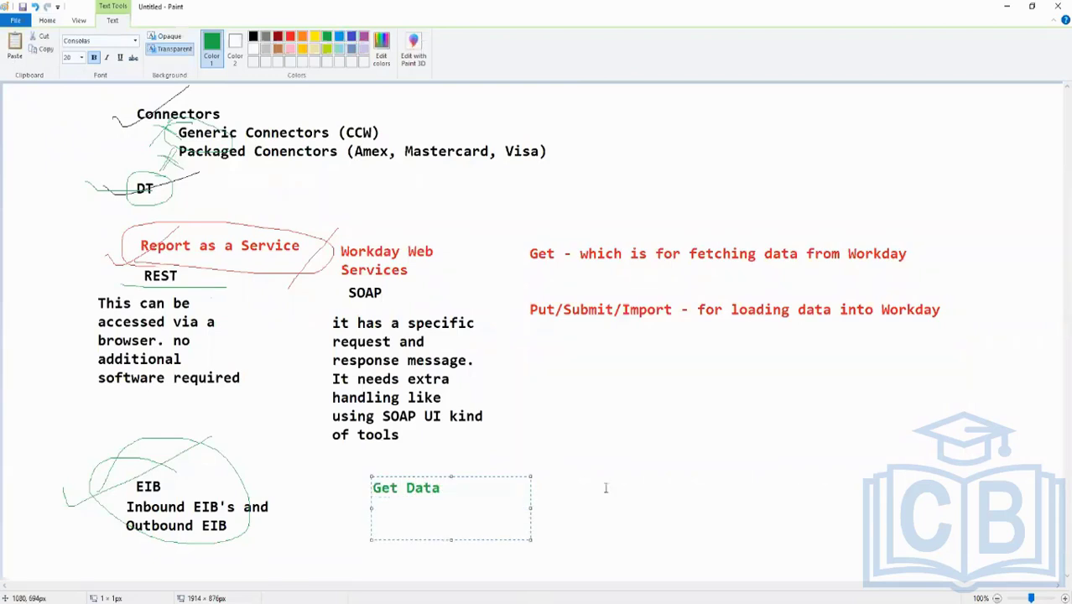
{"action": "type", "text": "Transform D"}
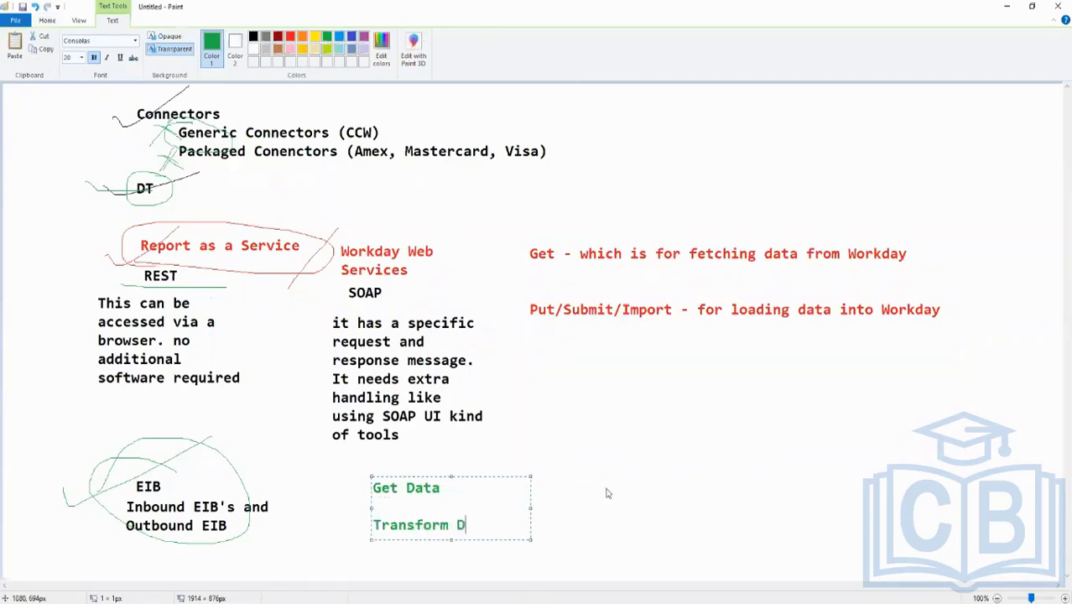
{"action": "type", "text": "ata"}
{"action": "key", "text": "Return"}
{"action": "key", "text": "Return"}
{"action": "type", "text": "D"}
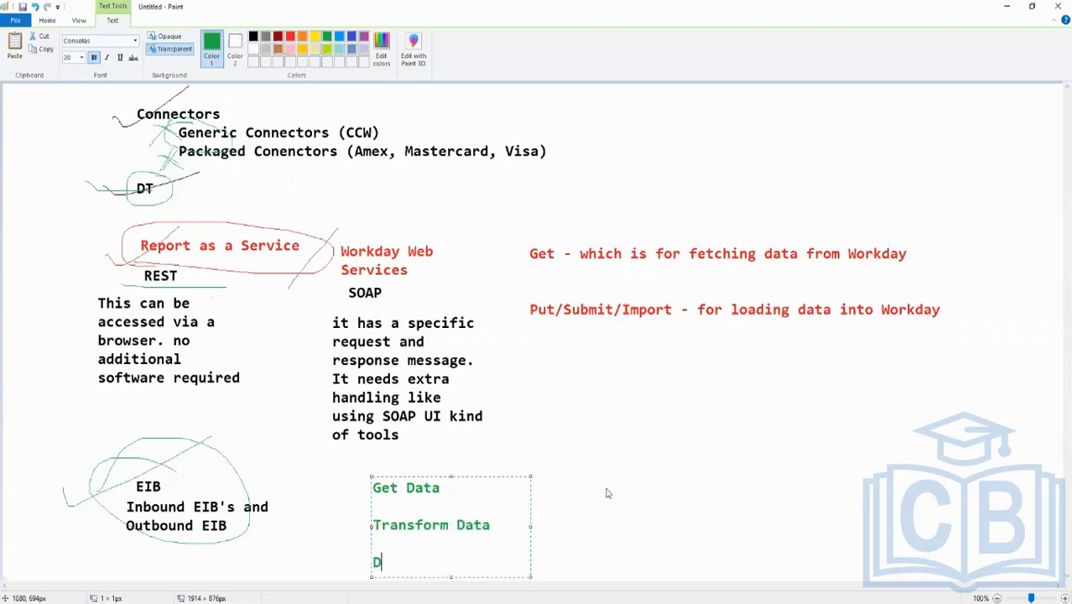
{"action": "type", "text": "eliver Dat"}
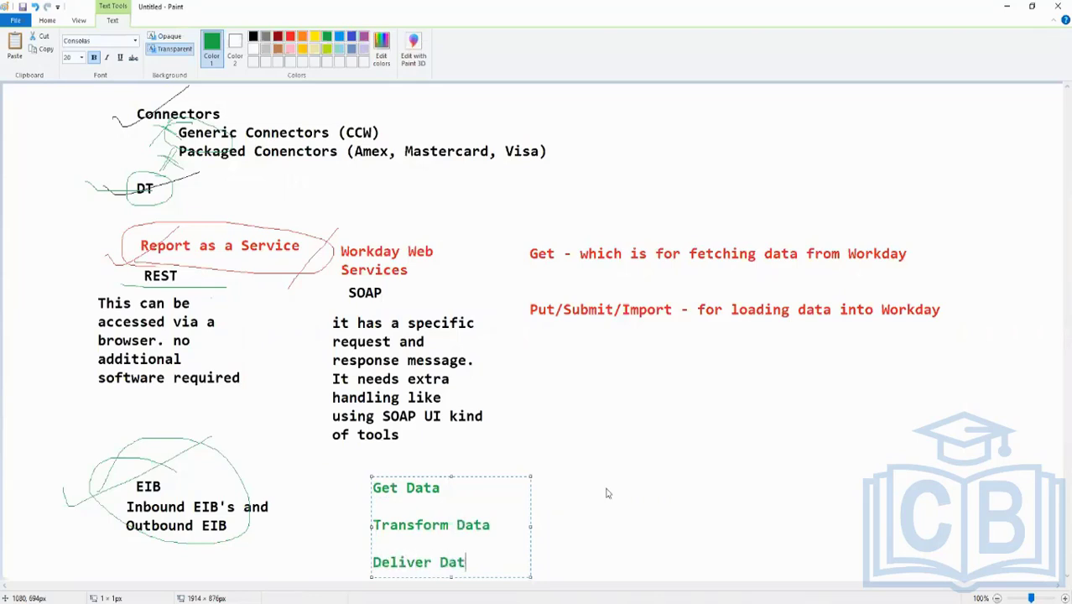
{"action": "type", "text": "a"}
{"action": "left_click", "coordinate": [598, 438]}
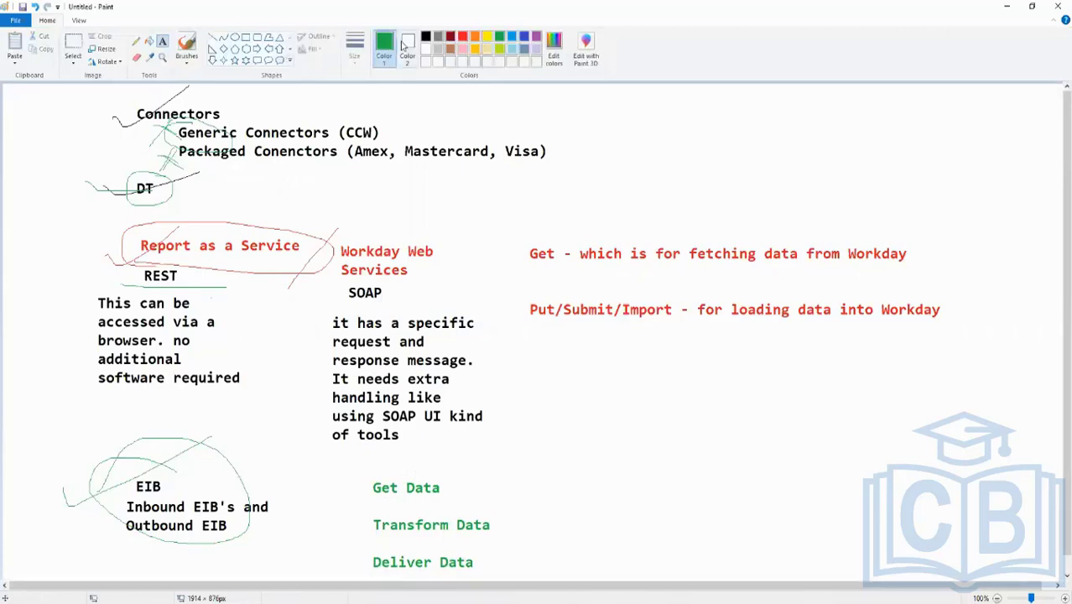
Add blue text next to Get Data with the lines "Custom Report" and "Web Service"
{"action": "left_click", "coordinate": [462, 37]}
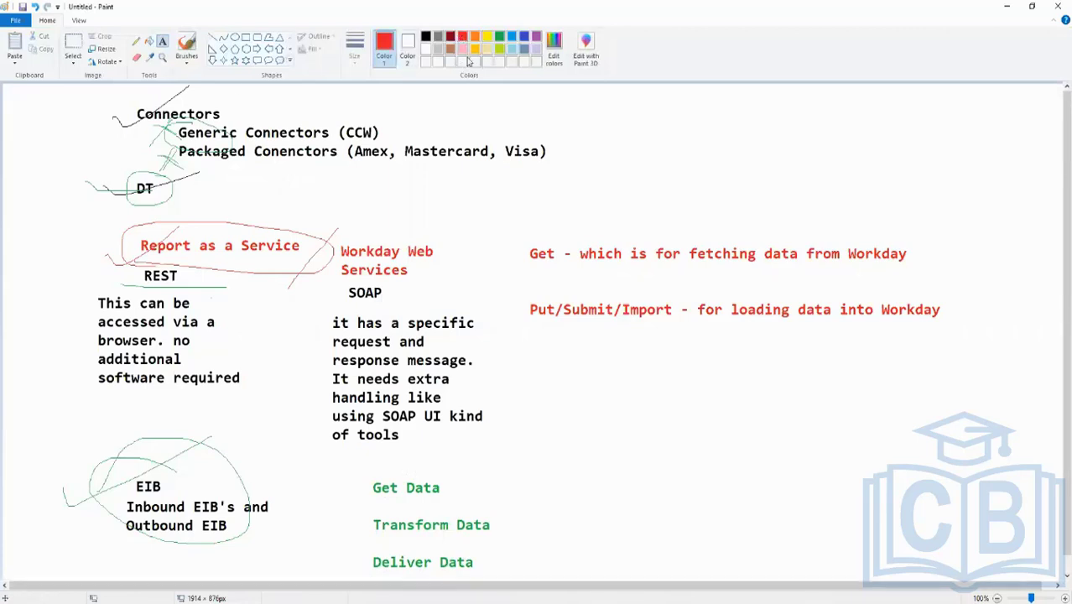
{"action": "left_click", "coordinate": [524, 37]}
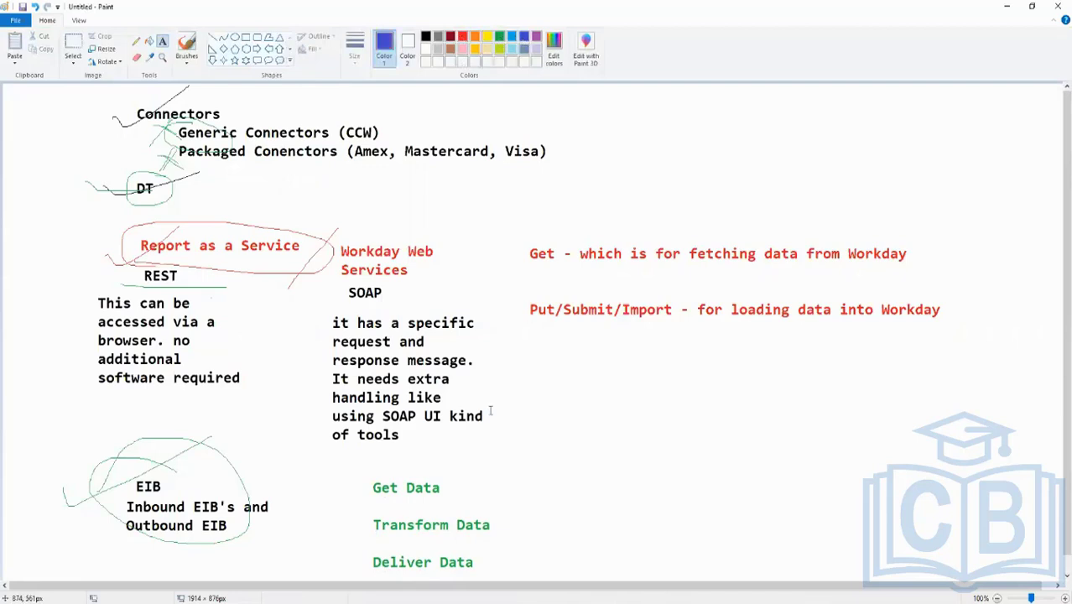
{"action": "left_click", "coordinate": [481, 463]}
{"action": "type", "text": "Customer"}
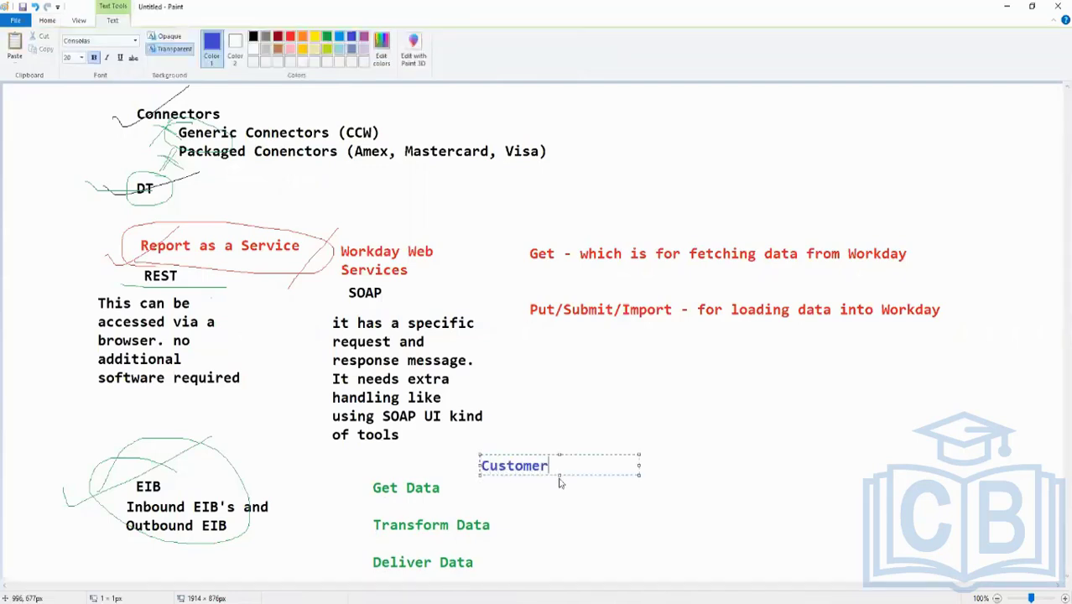
{"action": "key", "text": "BackSpace"}
{"action": "key", "text": "BackSpace"}
{"action": "type", "text": " Report"}
{"action": "key", "text": "Return"}
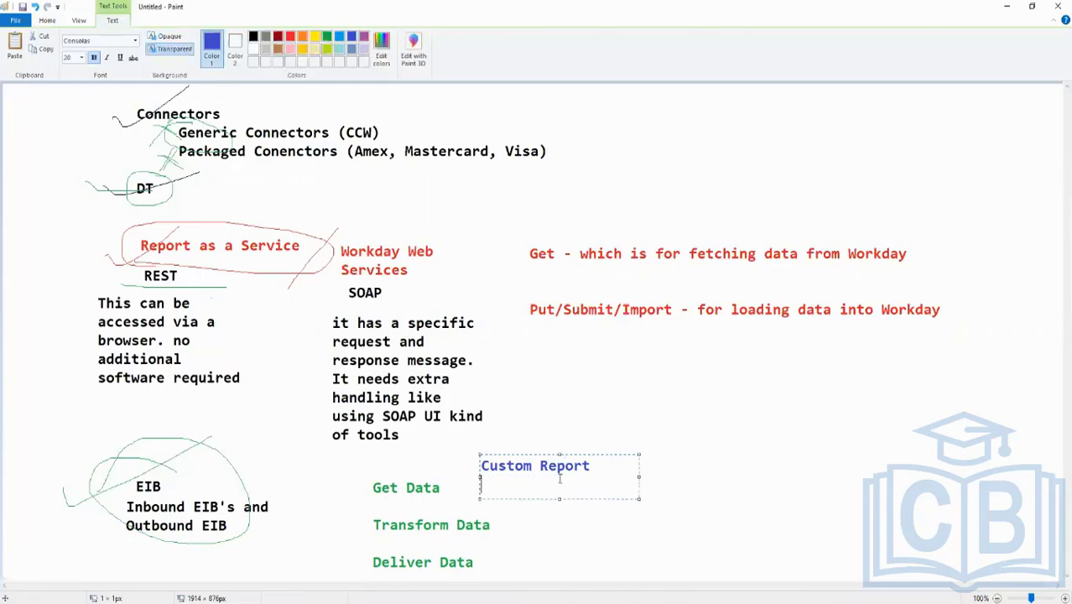
{"action": "type", "text": "Web Servcie"}
{"action": "key", "text": "BackSpace"}
{"action": "key", "text": "BackSpace"}
{"action": "key", "text": "BackSpace"}
{"action": "type", "text": "ice"}
{"action": "left_click", "coordinate": [515, 521]}
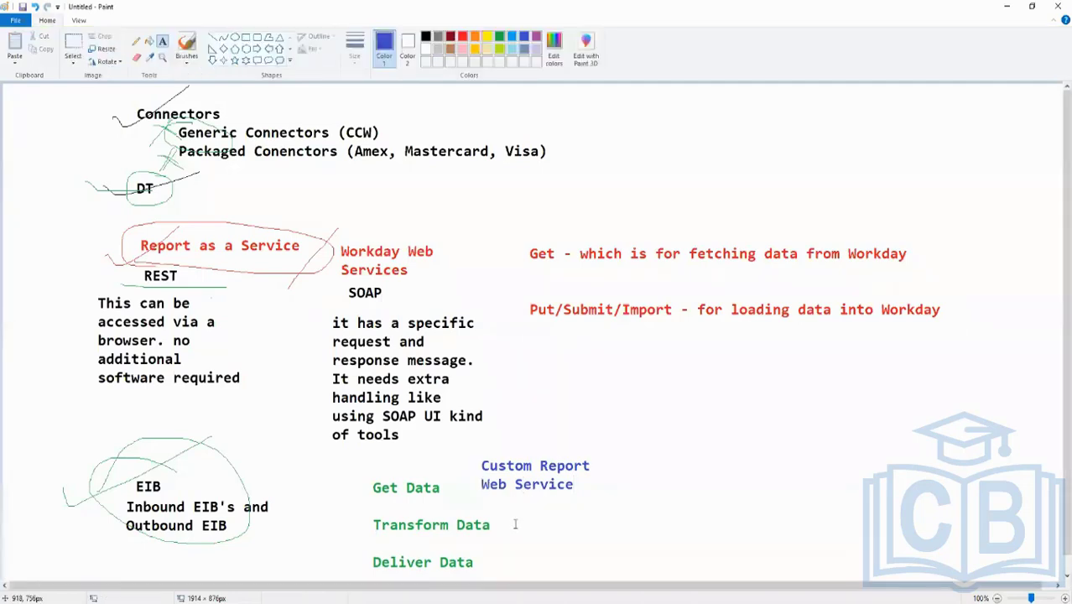
Add blue text beside Transform Data reading "Custom Transformation" and "Custom Report Transformation", widening the text box so each fits one line
{"action": "left_click", "coordinate": [515, 520]}
{"action": "type", "text": "Custo"}
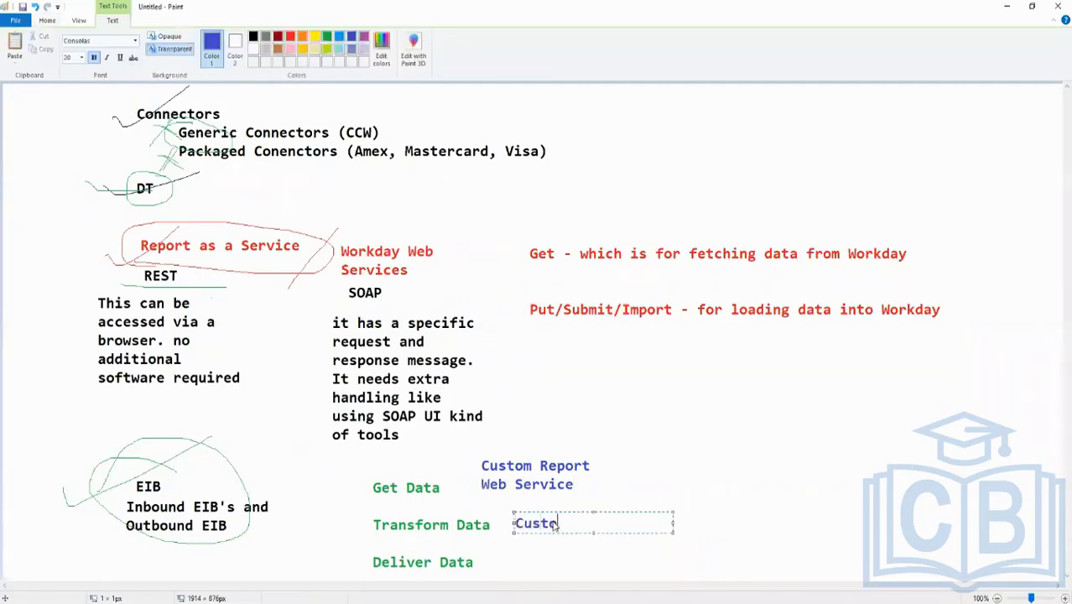
{"action": "type", "text": "m Transformation"}
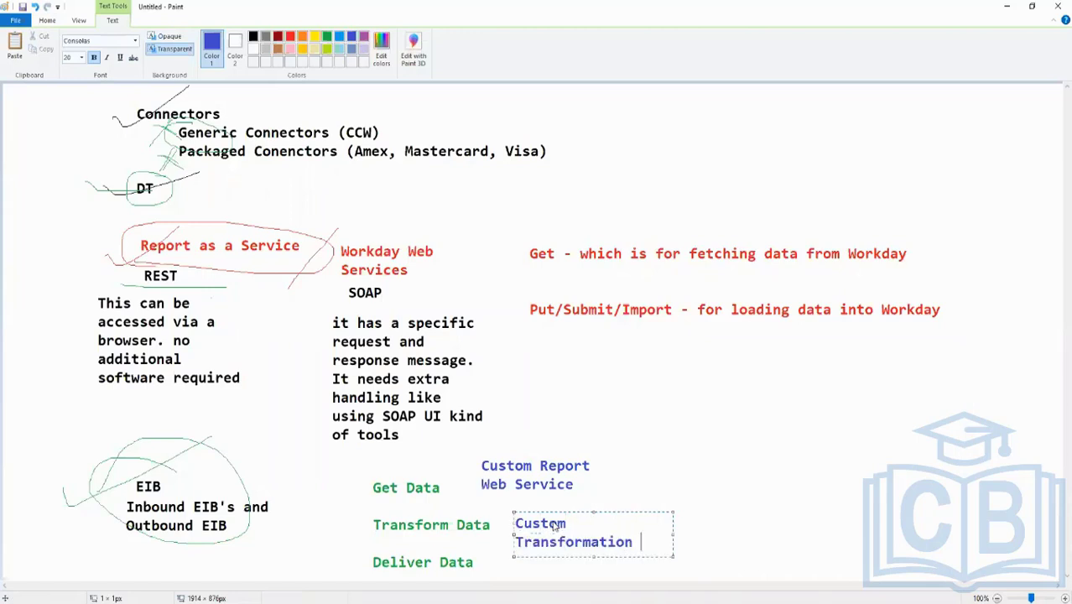
{"action": "key", "text": "Return"}
{"action": "type", "text": "CUSTO"}
{"action": "key", "text": "BackSpace"}
{"action": "key", "text": "BackSpace"}
{"action": "key", "text": "BackSpace"}
{"action": "key", "text": "BackSpace"}
{"action": "type", "text": "ustomer"}
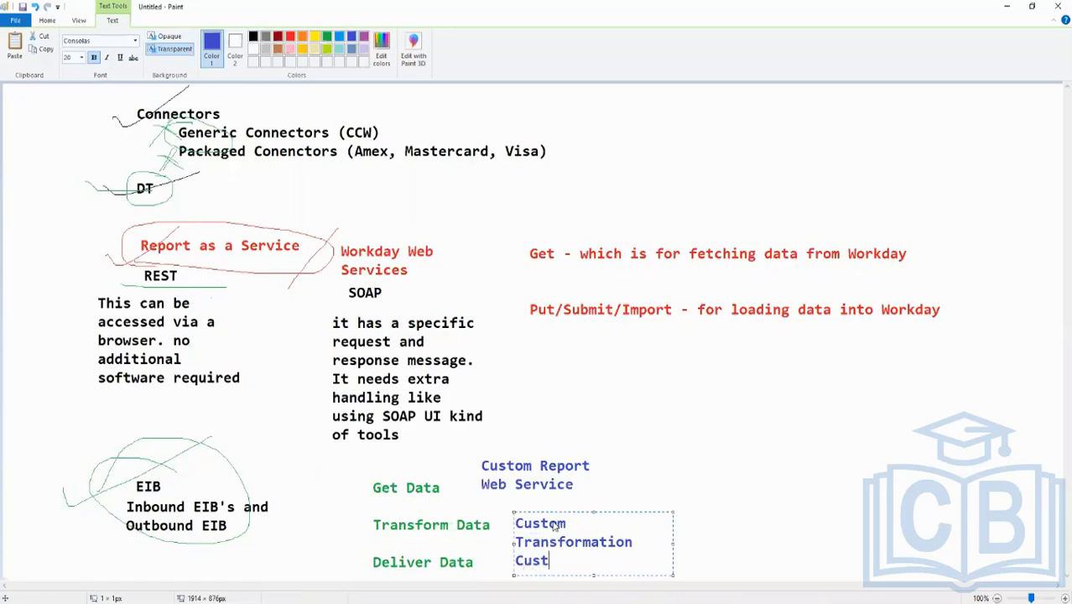
{"action": "key", "text": "BackSpace"}
{"action": "key", "text": "BackSpace"}
{"action": "type", "text": "Repor"}
{"action": "type", "text": "t Transformation"}
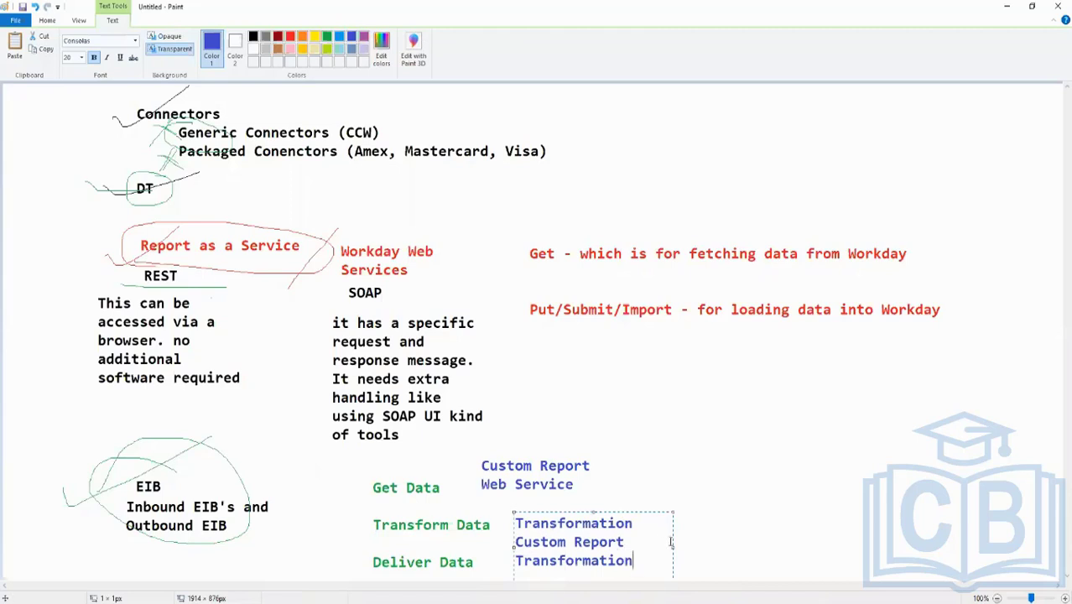
{"action": "left_click_drag", "start_coordinate": [672, 547], "coordinate": [837, 546]}
{"action": "left_click", "coordinate": [761, 470]}
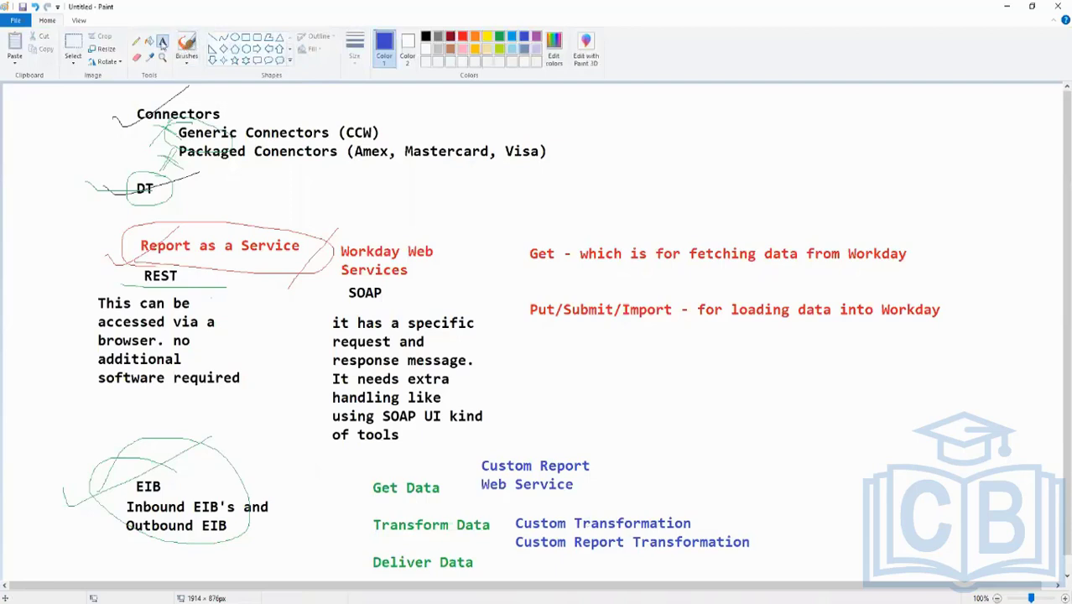
With the blue pencil, check-mark Custom Report and Custom Report Transformation, circle Deliver Data, and outline the whole Get/Transform/Deliver block
{"action": "left_click", "coordinate": [137, 41]}
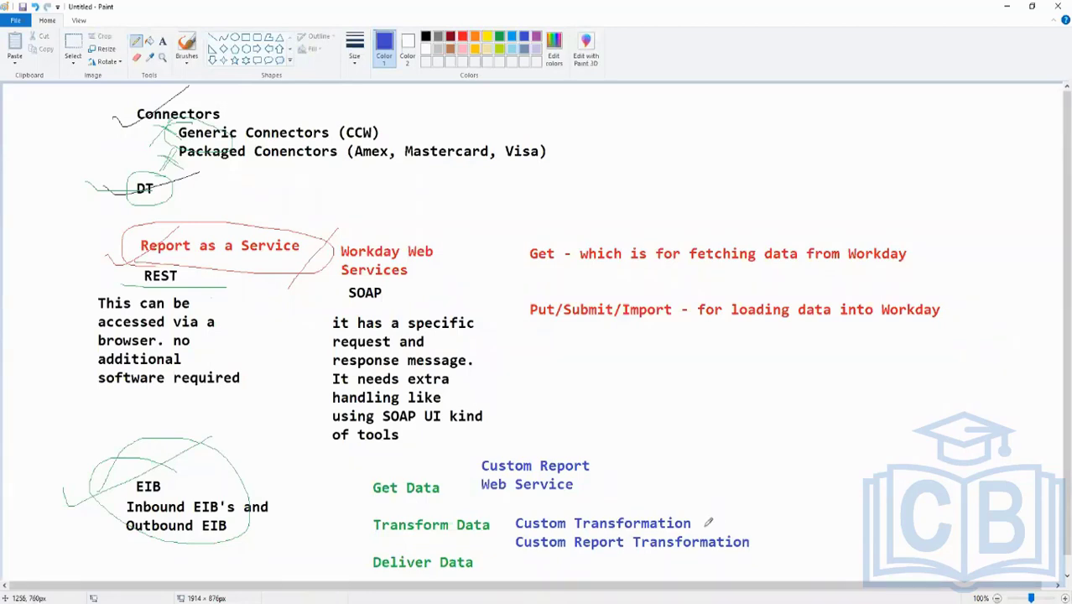
{"action": "left_click_drag", "start_coordinate": [756, 538], "coordinate": [784, 529]}
{"action": "left_click_drag", "start_coordinate": [594, 464], "coordinate": [669, 434]}
{"action": "mouse_move", "coordinate": [490, 554]}
{"action": "left_mouse_down"}
{"action": "mouse_move", "coordinate": [347, 540]}
{"action": "mouse_move", "coordinate": [443, 577]}
{"action": "mouse_move", "coordinate": [474, 545]}
{"action": "mouse_move", "coordinate": [381, 534]}
{"action": "left_mouse_up"}
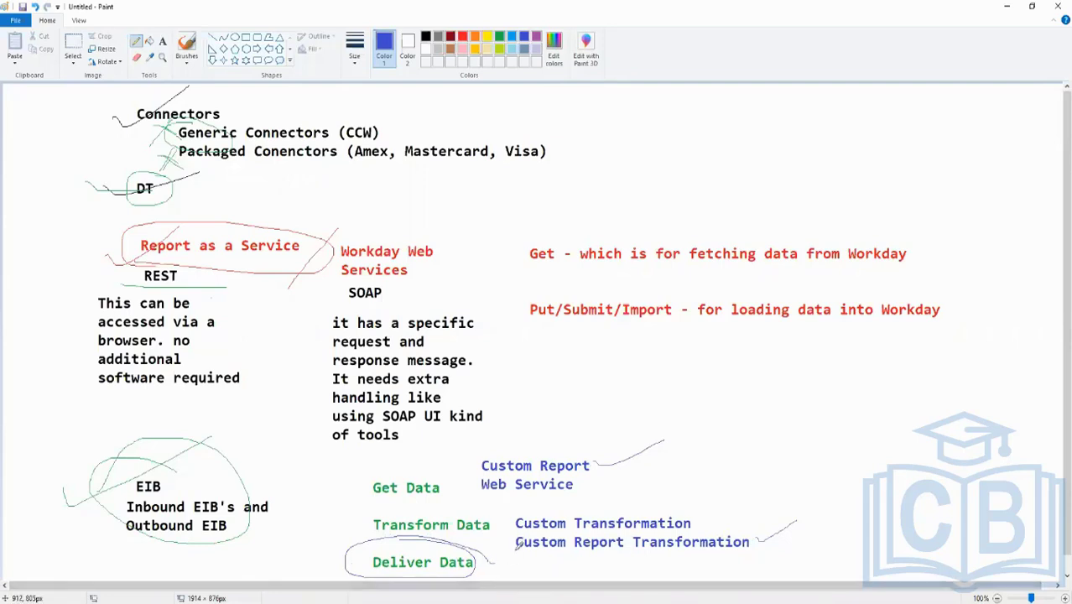
{"action": "mouse_move", "coordinate": [374, 455]}
{"action": "left_mouse_down"}
{"action": "mouse_move", "coordinate": [483, 457]}
{"action": "mouse_move", "coordinate": [345, 491]}
{"action": "mouse_move", "coordinate": [367, 573]}
{"action": "mouse_move", "coordinate": [768, 545]}
{"action": "mouse_move", "coordinate": [684, 444]}
{"action": "mouse_move", "coordinate": [457, 453]}
{"action": "left_mouse_up"}
Switch to the Workday tenant in the browser and search for "rd:test"
{"action": "left_click", "coordinate": [159, 603]}
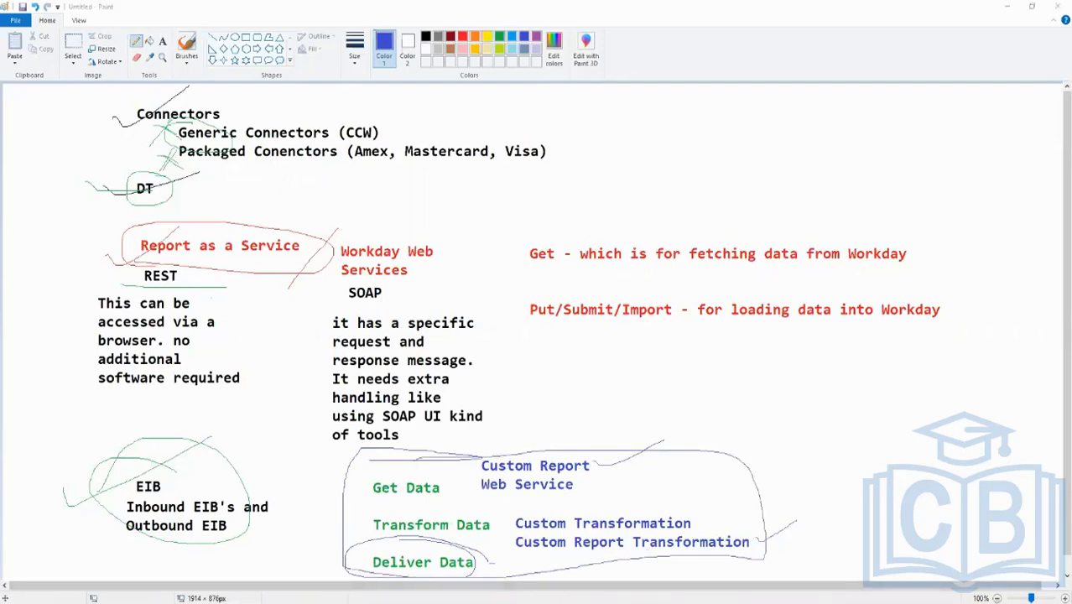
{"action": "left_click", "coordinate": [66, 577]}
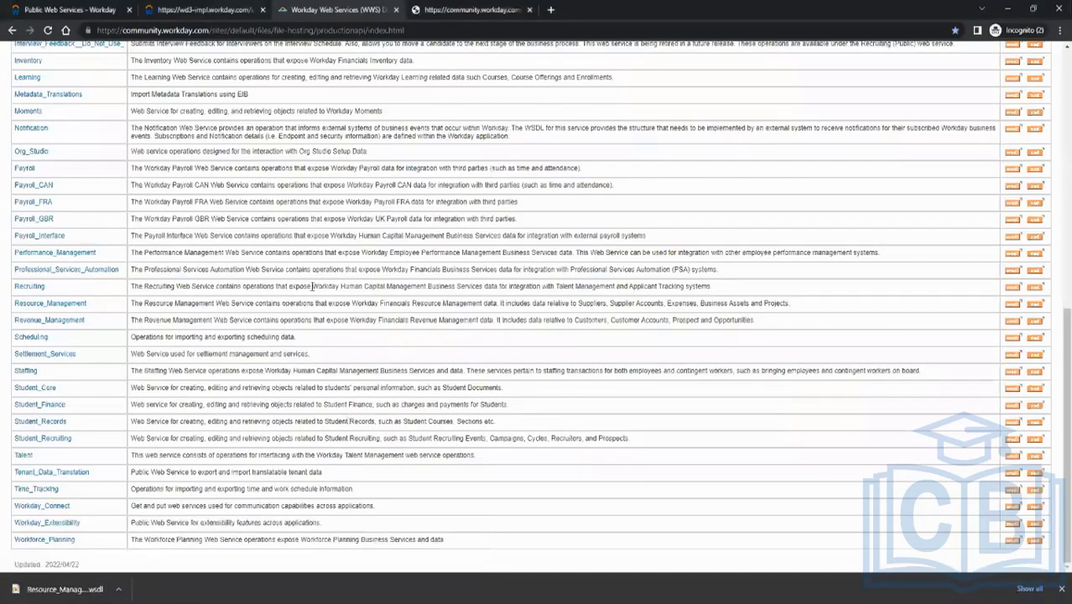
{"action": "scroll", "coordinate": [340, 267], "scroll_direction": "up", "scroll_amount": 10}
{"action": "left_click", "coordinate": [91, 7]}
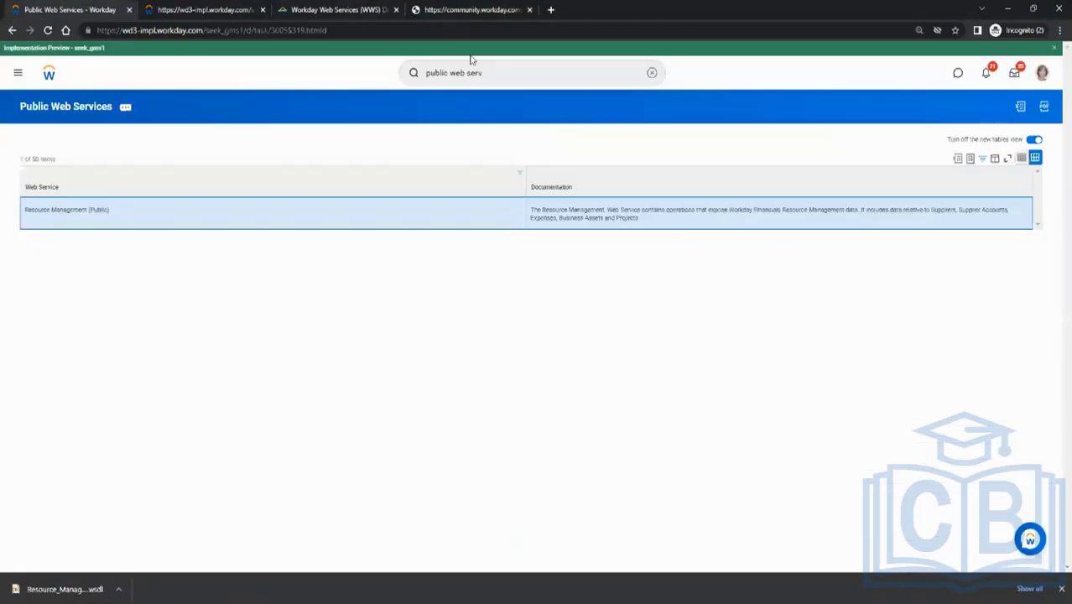
{"action": "left_click", "coordinate": [504, 77]}
{"action": "type", "text": "rd"}
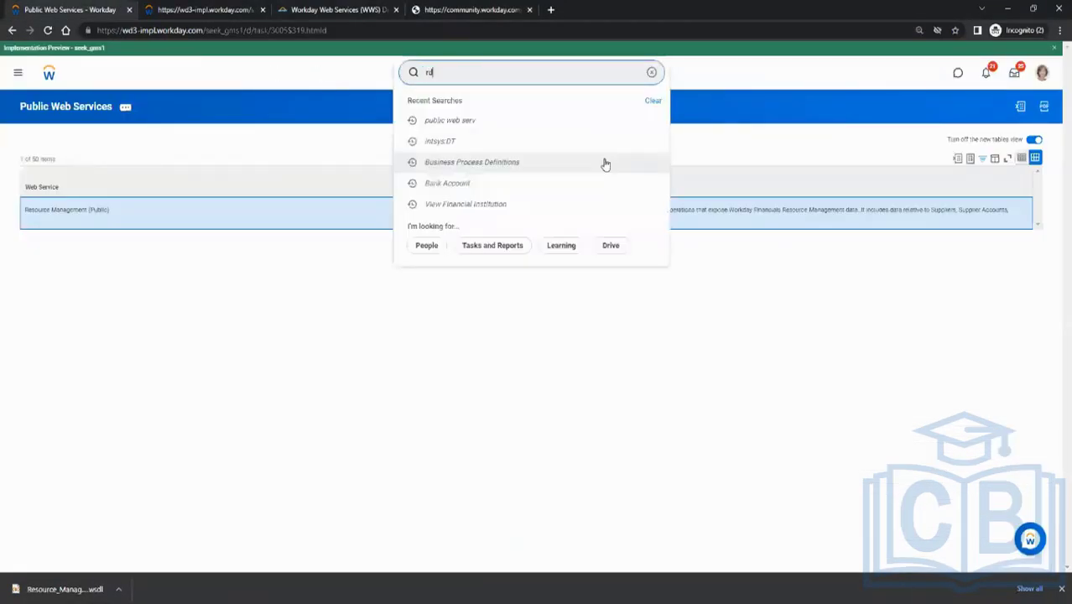
{"action": "type", "text": ":test"}
{"action": "key", "text": "Return"}
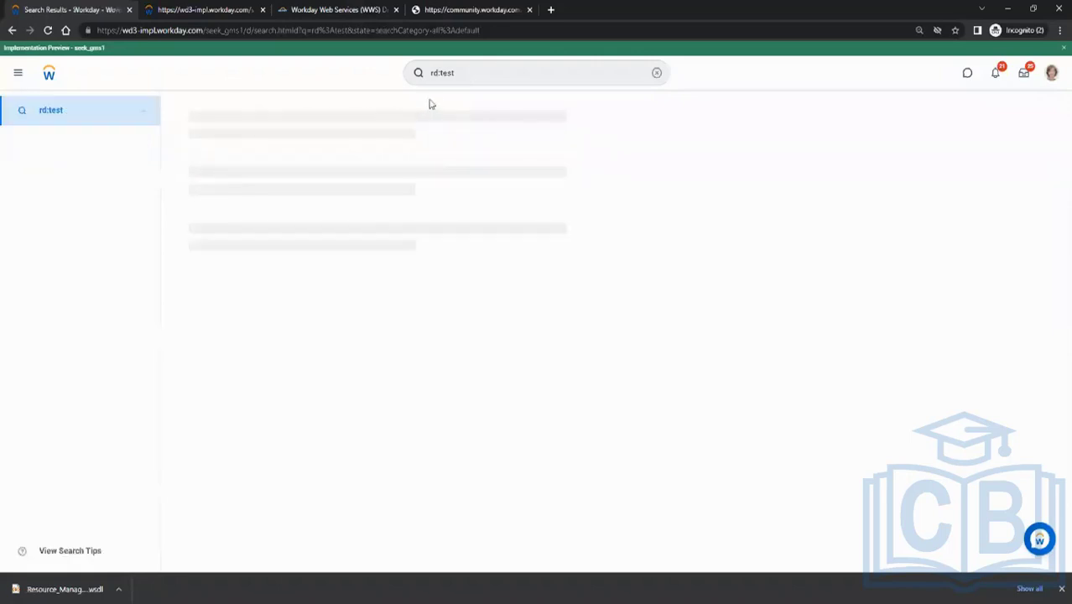
Open the CR_Test_1 report definition from the search results and review its column fields
{"action": "left_click", "coordinate": [216, 143]}
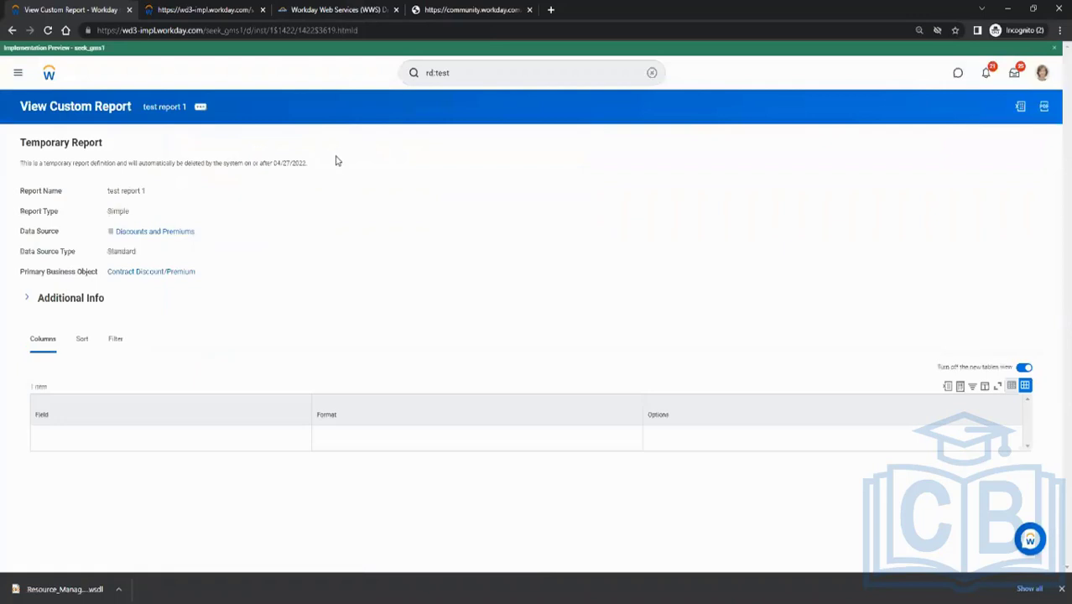
{"action": "left_click", "coordinate": [11, 29]}
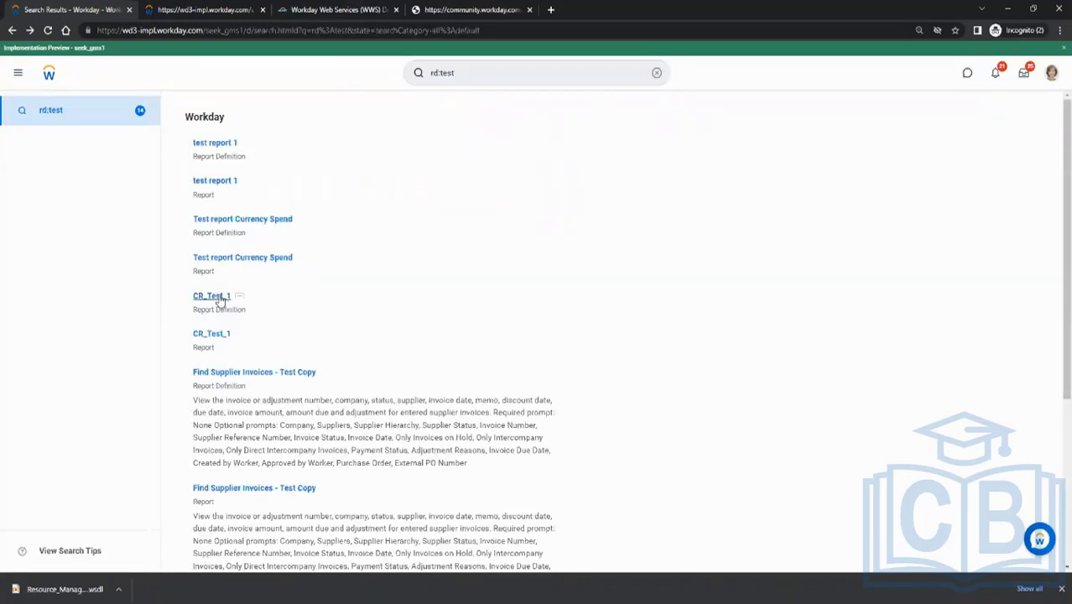
{"action": "left_click", "coordinate": [221, 340]}
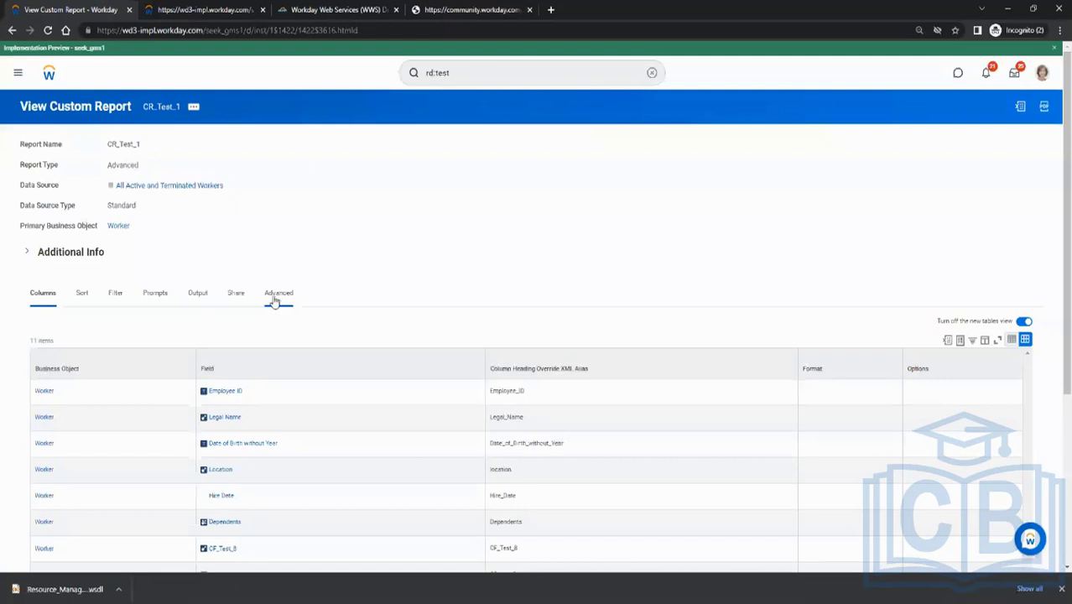
{"action": "left_click", "coordinate": [194, 107]}
{"action": "scroll", "coordinate": [380, 227], "scroll_direction": "down", "scroll_amount": 3}
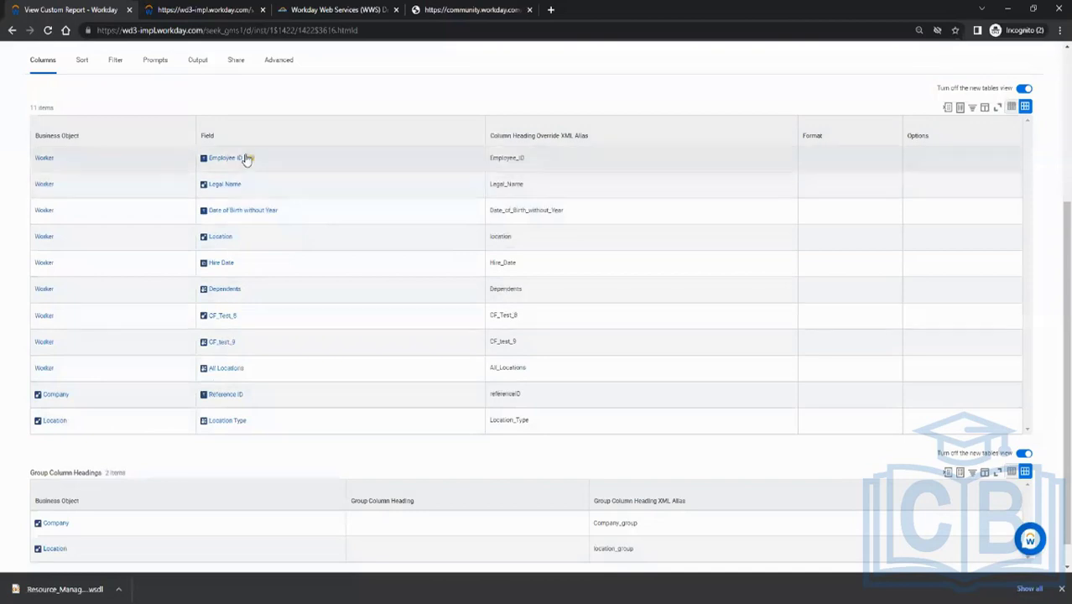
Run the CR_Test_1 custom report and look through the worker rows it returns
{"action": "left_click", "coordinate": [237, 211]}
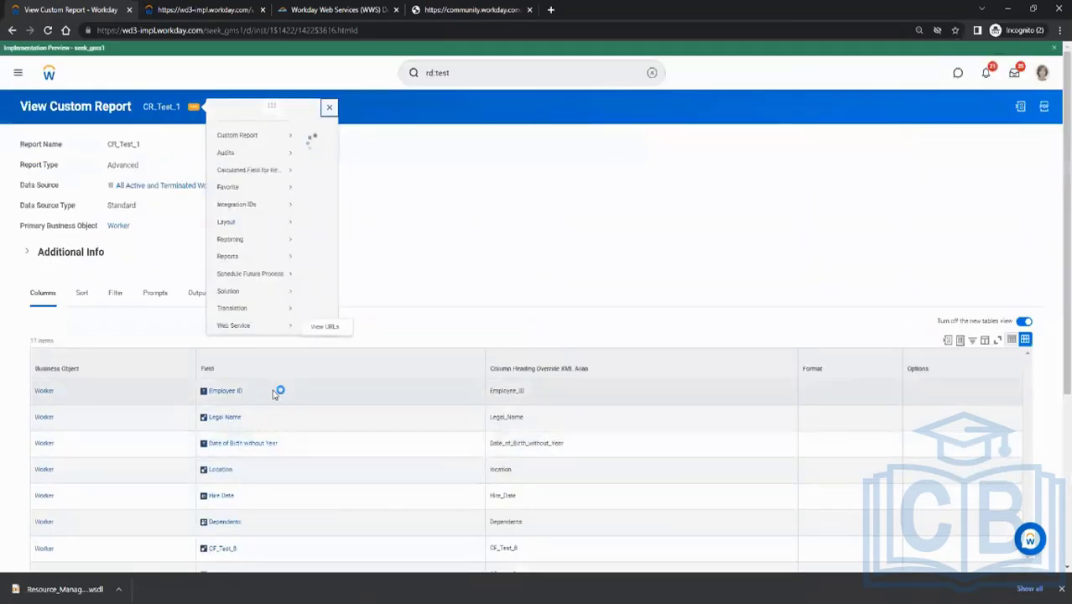
{"action": "mouse_move", "coordinate": [283, 137]}
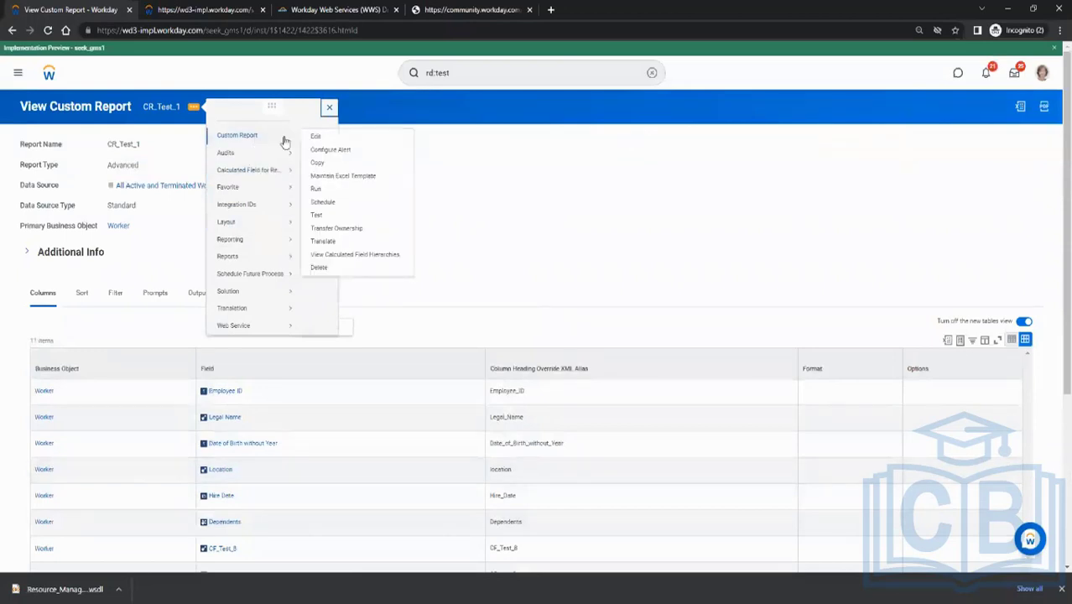
{"action": "left_click", "coordinate": [326, 189]}
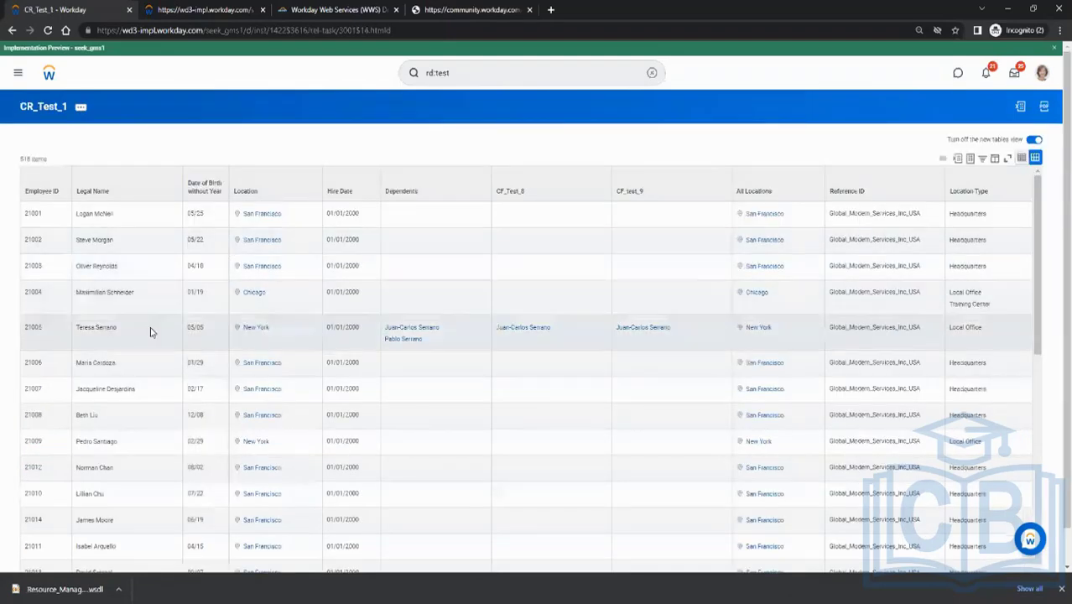
{"action": "scroll", "coordinate": [636, 318], "scroll_direction": "down", "scroll_amount": 5}
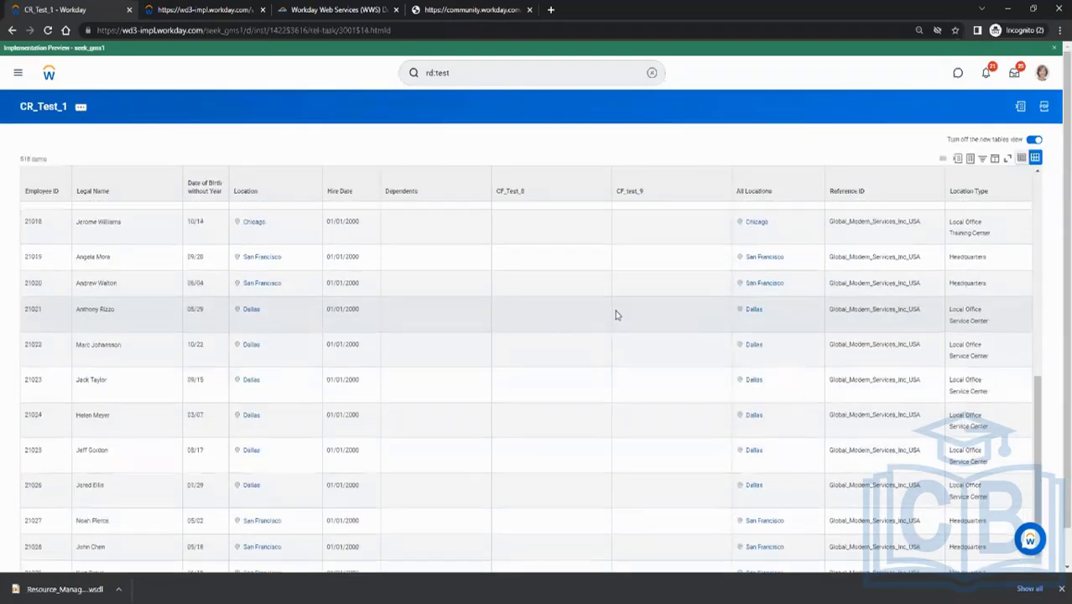
{"action": "scroll", "coordinate": [614, 313], "scroll_direction": "up", "scroll_amount": 5}
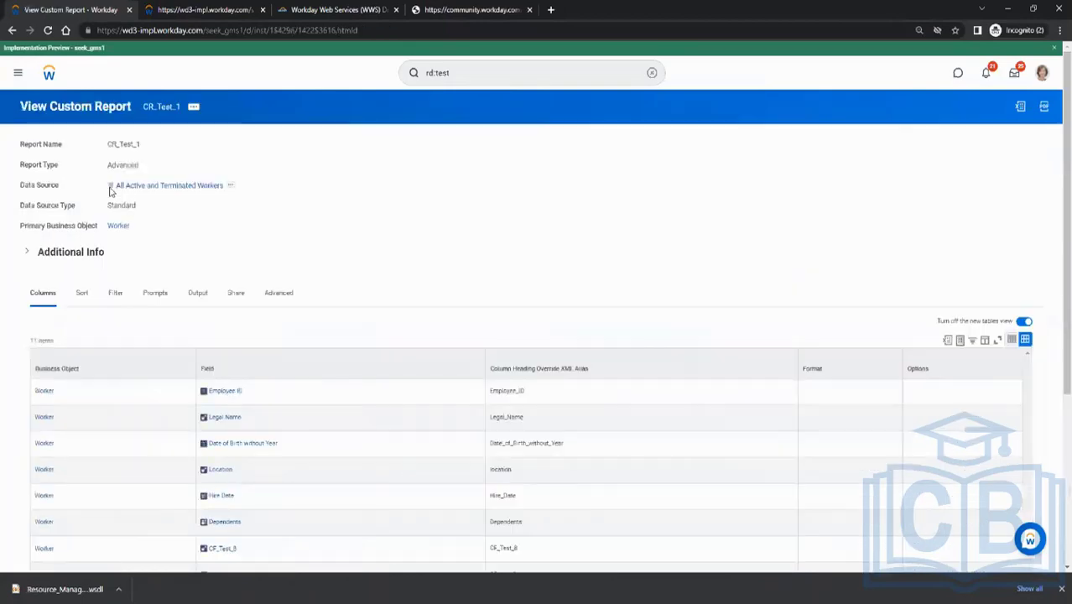
Duplicate the browser tab of the CR_Test_1 report definition and activate the Workday search in the copy
{"action": "scroll", "coordinate": [343, 306], "scroll_direction": "down", "scroll_amount": 3}
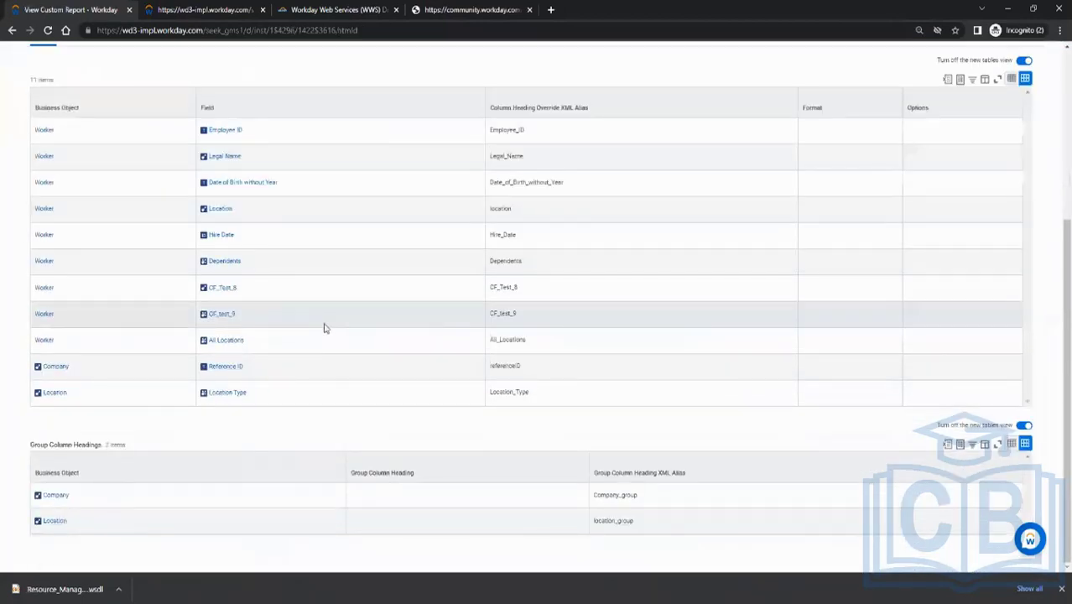
{"action": "scroll", "coordinate": [325, 328], "scroll_direction": "up", "scroll_amount": 4}
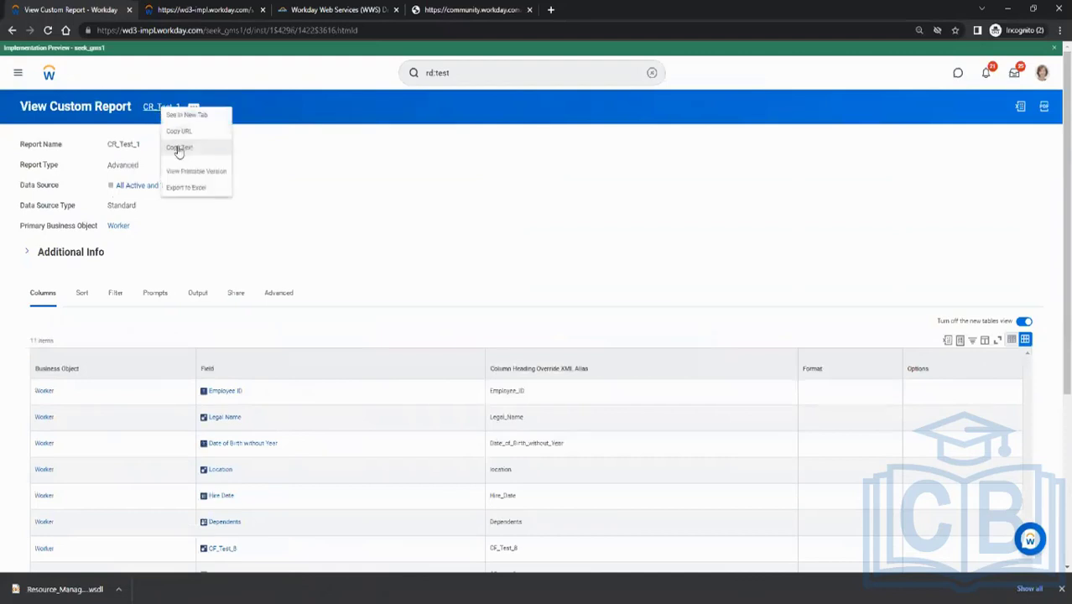
{"action": "right_click", "coordinate": [85, 16]}
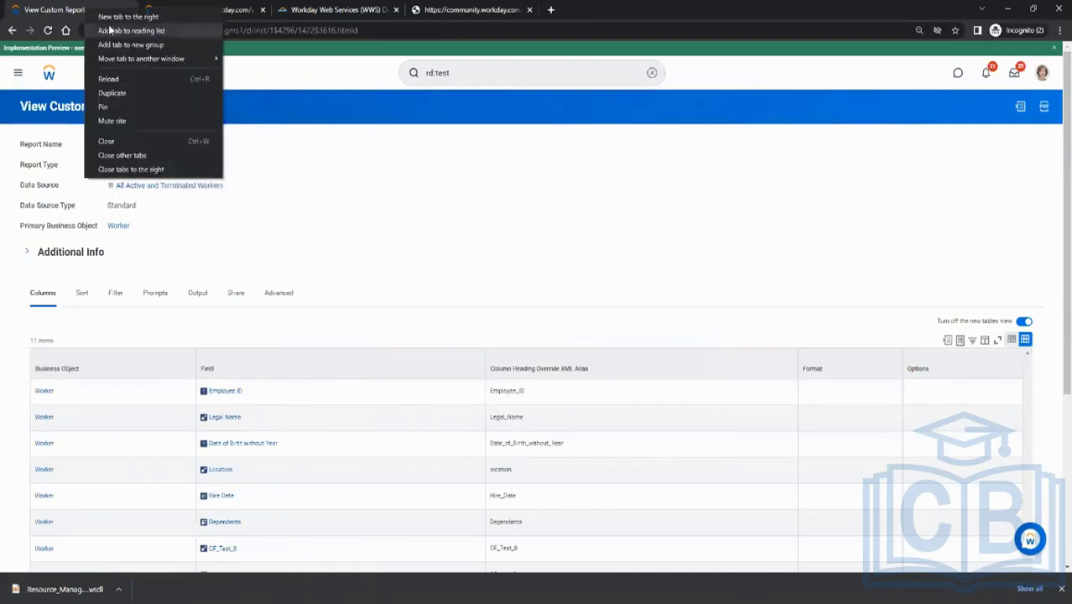
{"action": "left_click", "coordinate": [124, 90]}
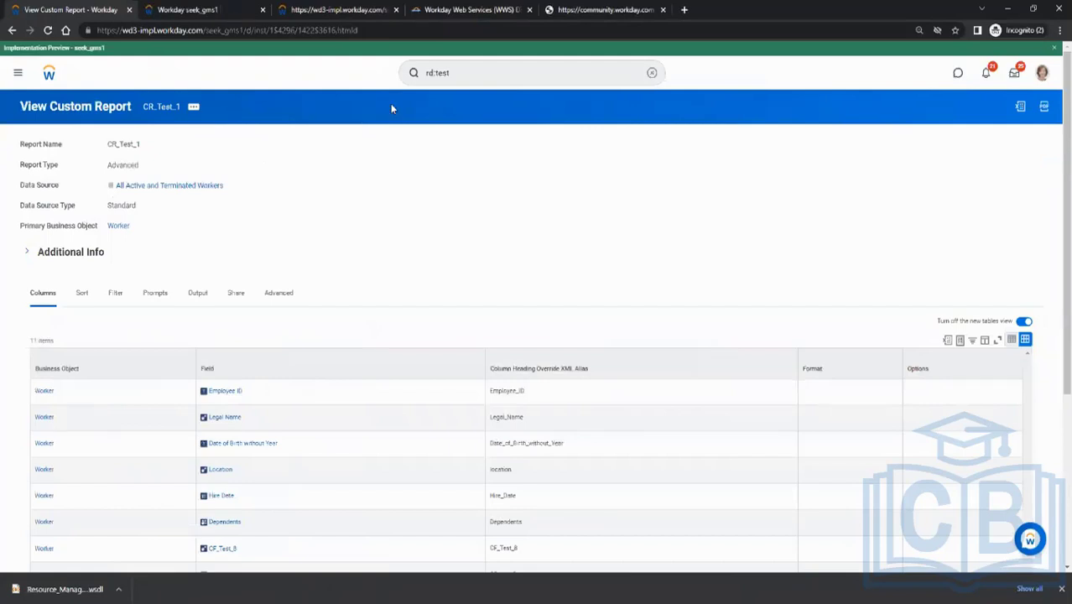
{"action": "left_click", "coordinate": [190, 11]}
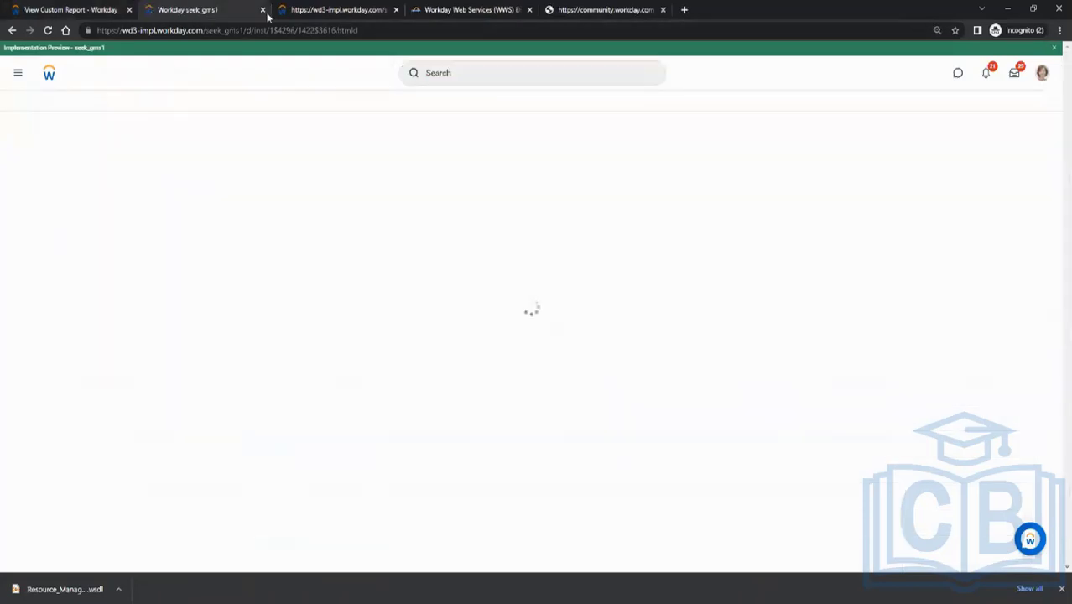
{"action": "left_click", "coordinate": [467, 72]}
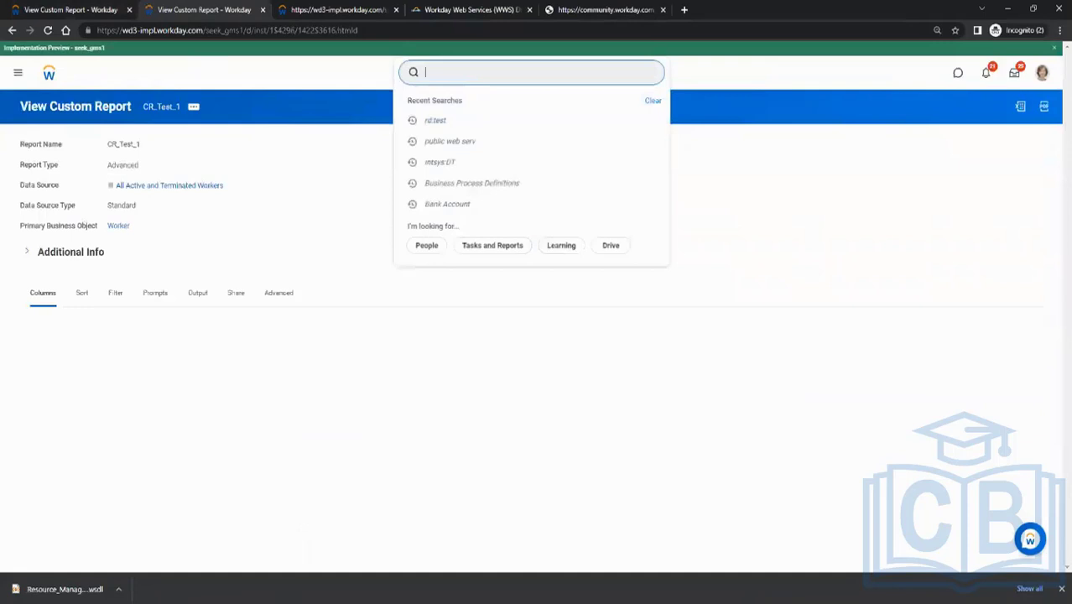
Switch to the Paint notes and outline Connectors and DT with the blue pencil
{"action": "key", "text": "alt+Tab"}
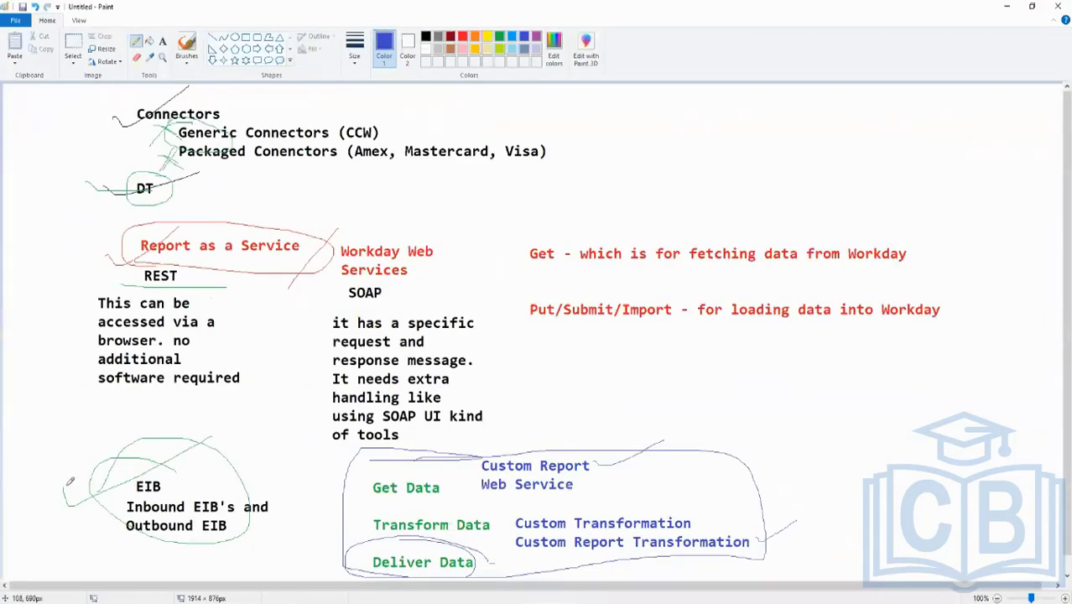
{"action": "mouse_move", "coordinate": [223, 99]}
{"action": "left_mouse_down"}
{"action": "mouse_move", "coordinate": [123, 94]}
{"action": "mouse_move", "coordinate": [267, 109]}
{"action": "left_mouse_up"}
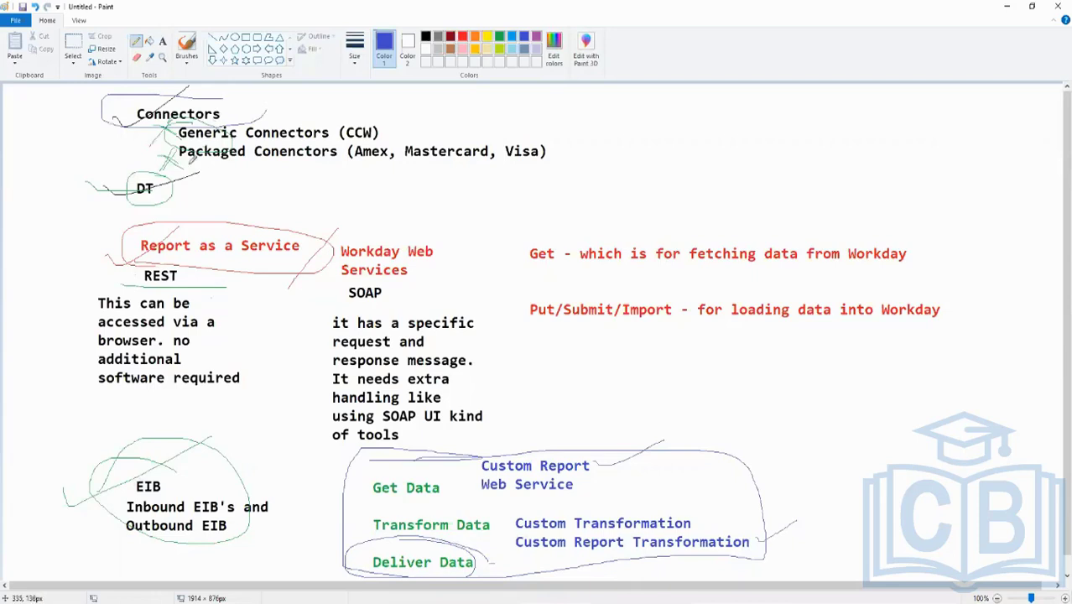
{"action": "mouse_move", "coordinate": [178, 173]}
{"action": "left_mouse_down"}
{"action": "mouse_move", "coordinate": [93, 191]}
{"action": "mouse_move", "coordinate": [191, 208]}
{"action": "mouse_move", "coordinate": [128, 162]}
{"action": "left_mouse_up"}
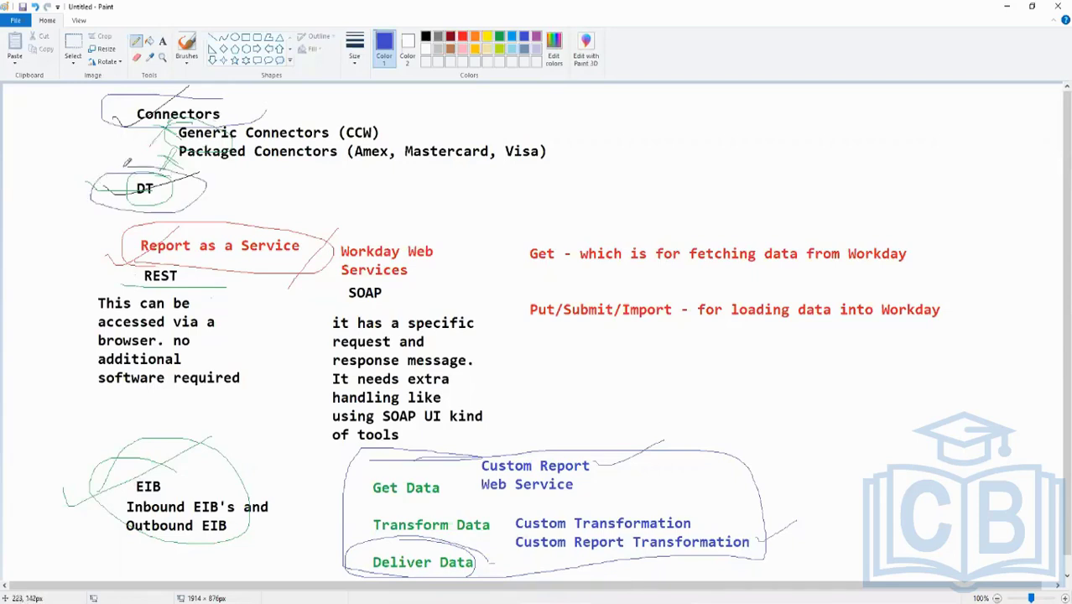
Add blue text reading "Create Integration System" to the right of the Connectors lines
{"action": "left_click", "coordinate": [162, 41]}
{"action": "left_click", "coordinate": [601, 135]}
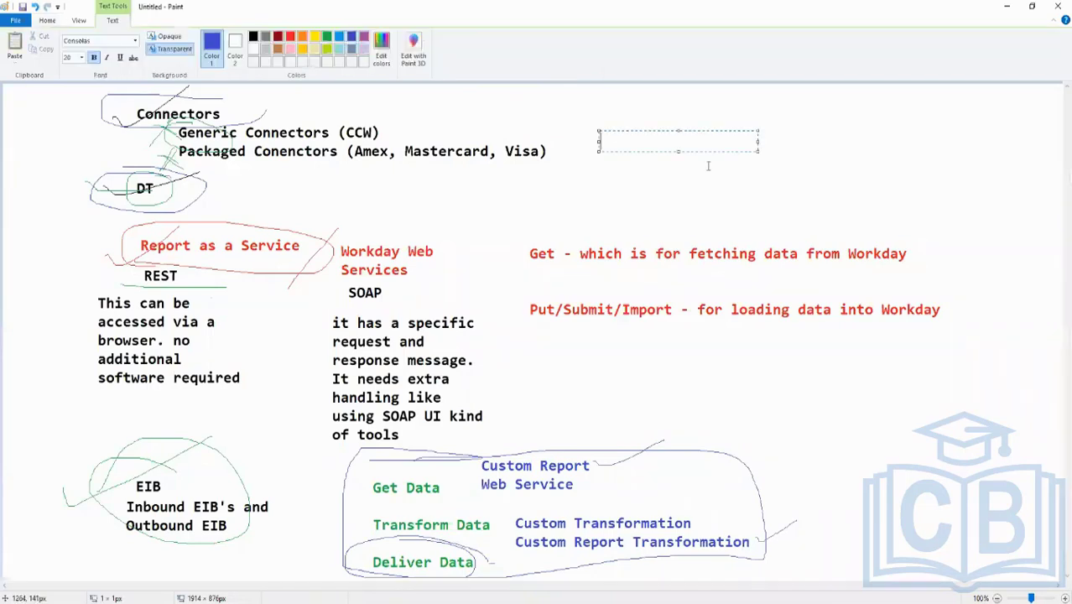
{"action": "type", "text": "Create Inte"}
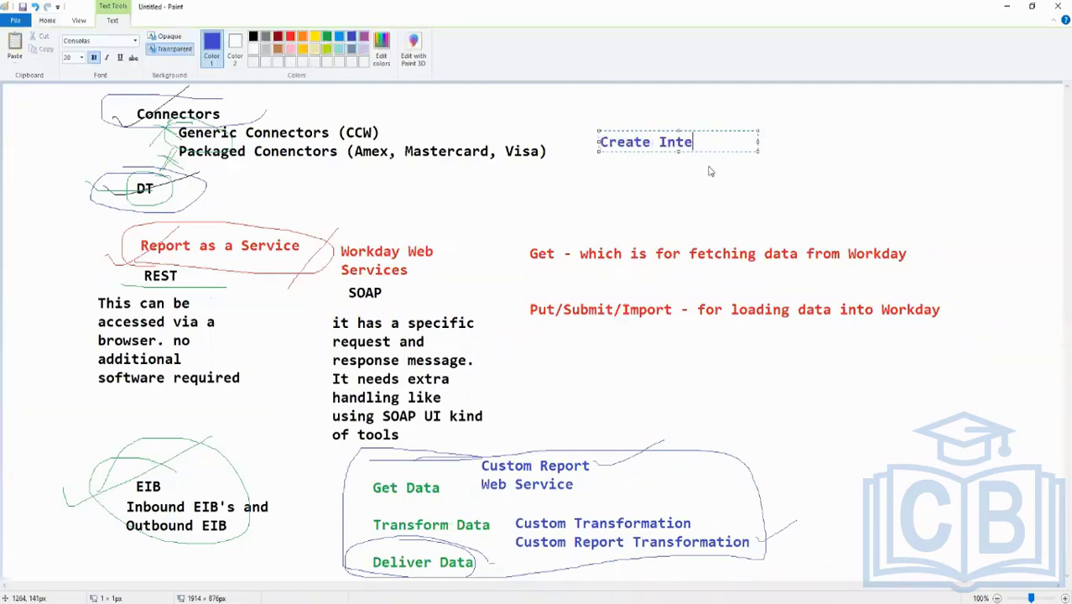
{"action": "type", "text": "garation System"}
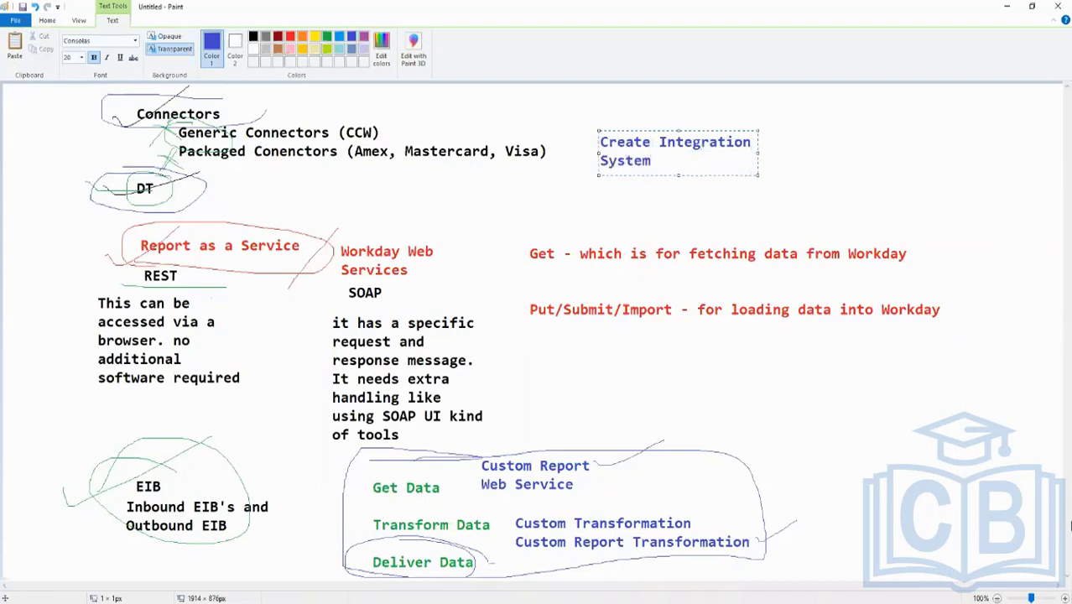
{"action": "left_click", "coordinate": [761, 440]}
Add blue text reading "Create EIB" beside the outlined Get/Transform/Deliver block, and set the drawing colour to green
{"action": "left_click", "coordinate": [760, 443]}
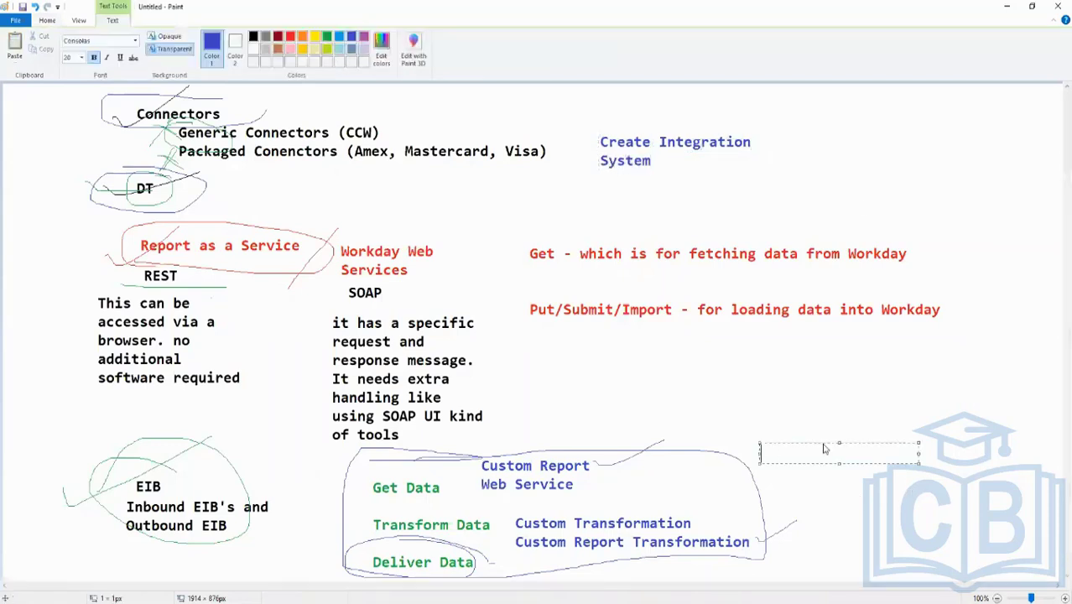
{"action": "type", "text": "Crete"}
{"action": "key", "text": "BackSpace"}
{"action": "key", "text": "BackSpace"}
{"action": "type", "text": "ate"}
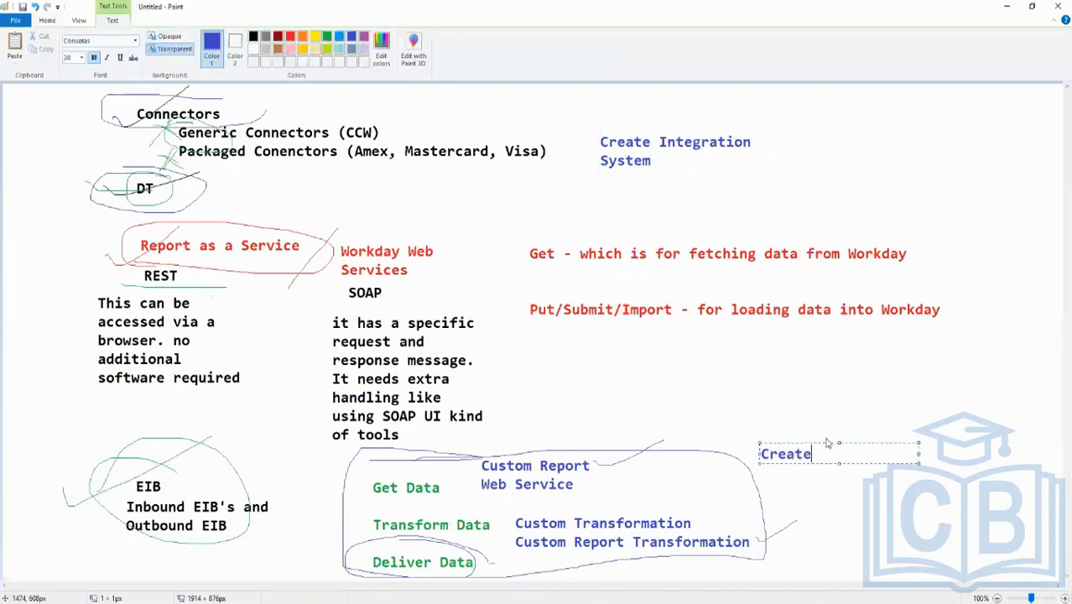
{"action": "type", "text": " EIB"}
{"action": "left_click", "coordinate": [714, 396]}
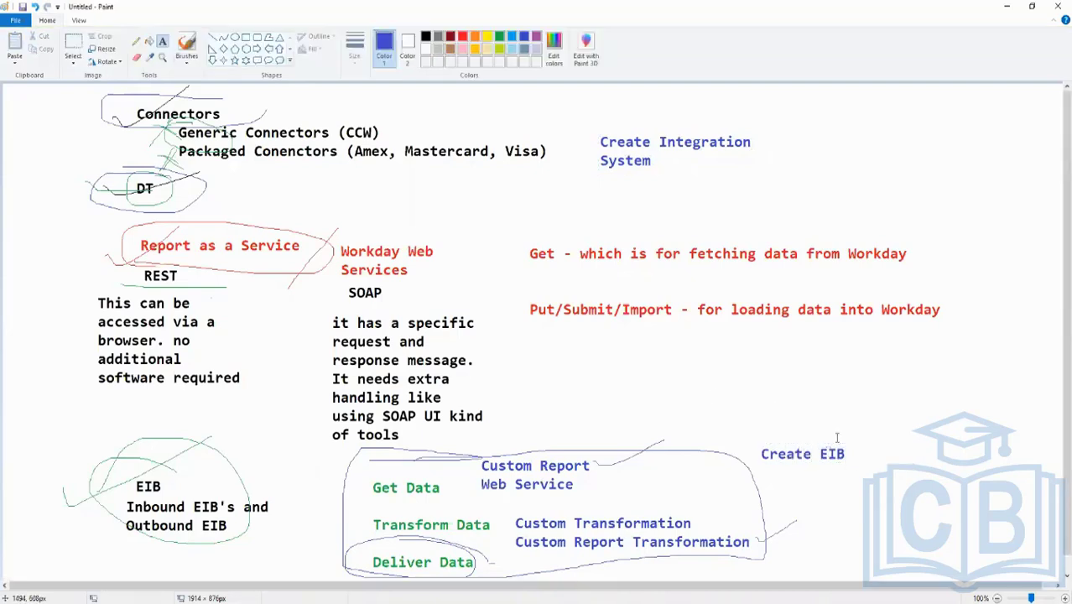
{"action": "left_click", "coordinate": [499, 36]}
Switch back to the Workday tenant, search for "create eib" and open the Create EIB task
{"action": "key", "text": "alt+Tab"}
{"action": "type", "text": "c"}
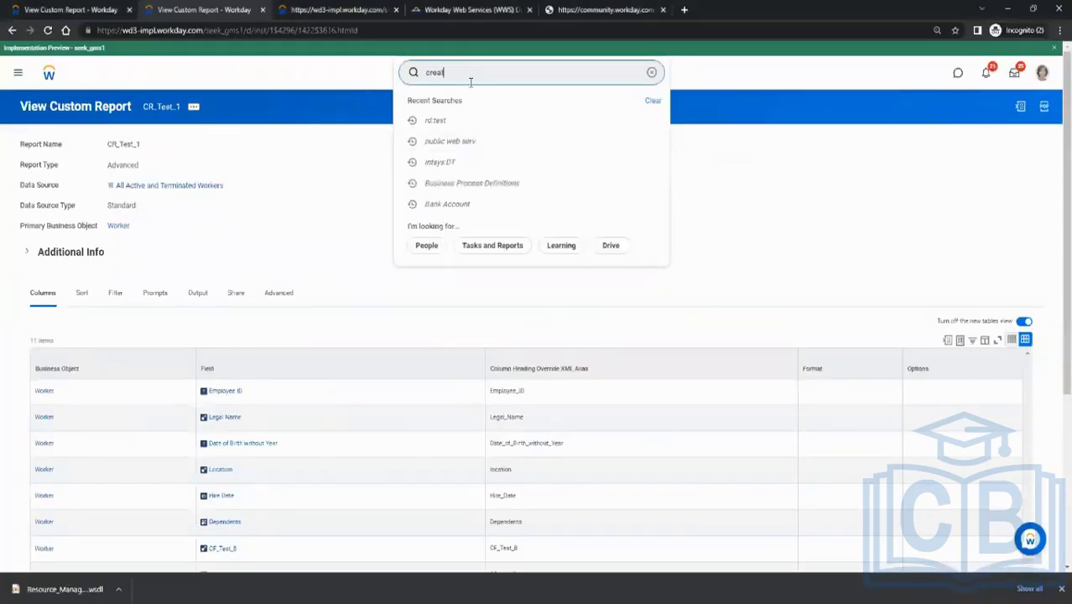
{"action": "type", "text": "reate eib"}
{"action": "key", "text": "Return"}
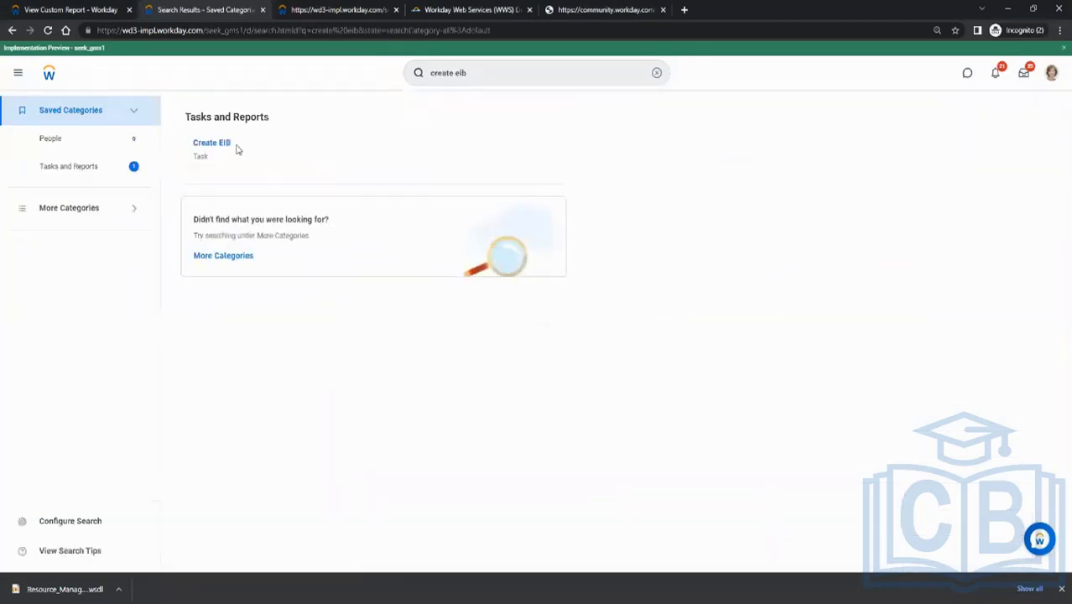
{"action": "left_click", "coordinate": [220, 144]}
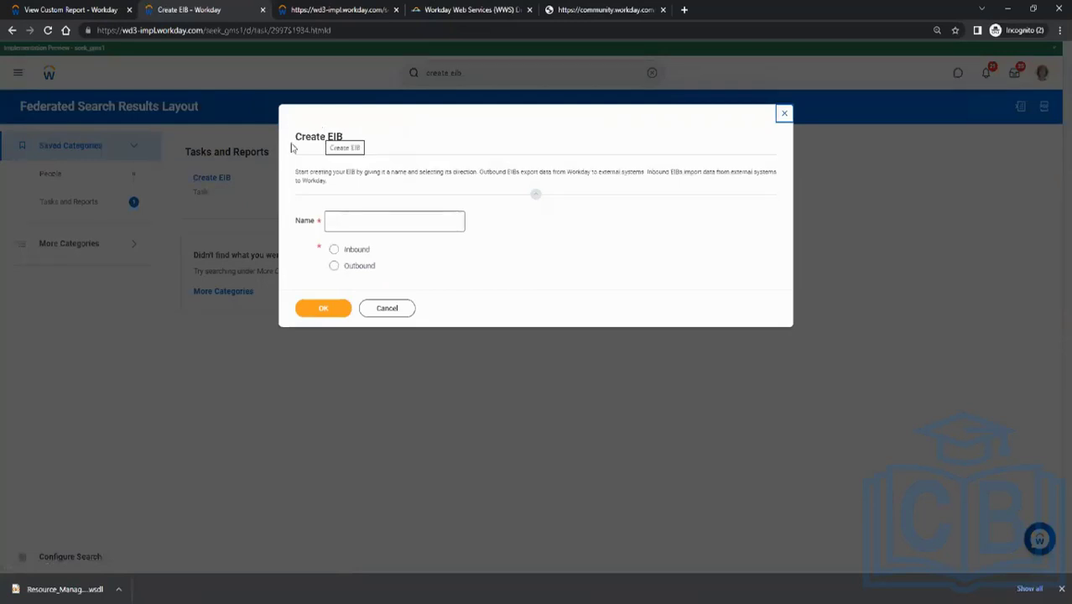
Name the new EIB INT_Test_EIB, set its direction to Outbound, and confirm
{"action": "left_click", "coordinate": [363, 227]}
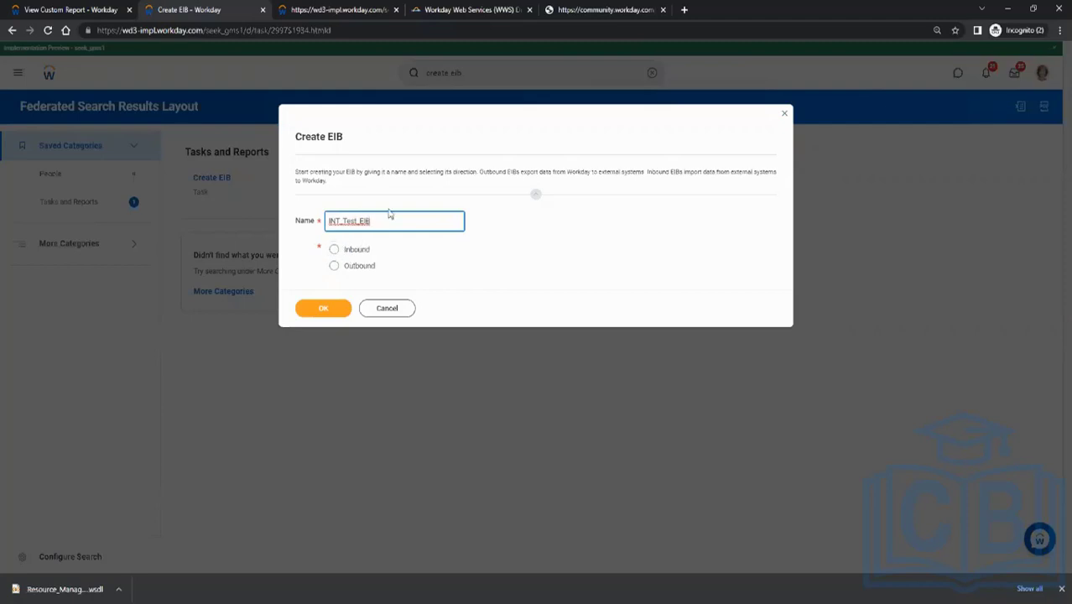
{"action": "left_click", "coordinate": [358, 267]}
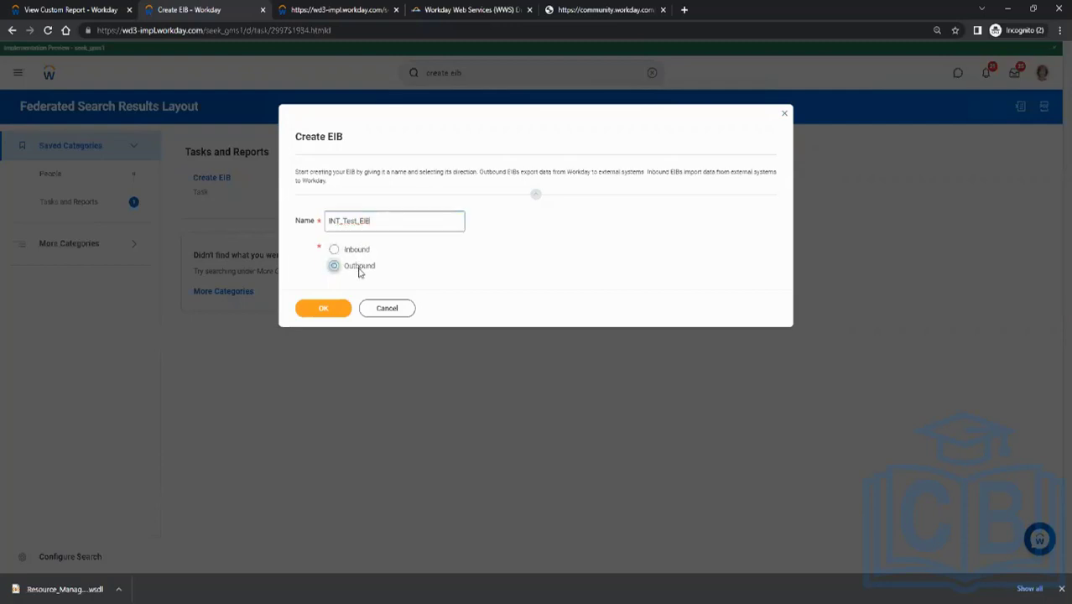
{"action": "left_click", "coordinate": [327, 310]}
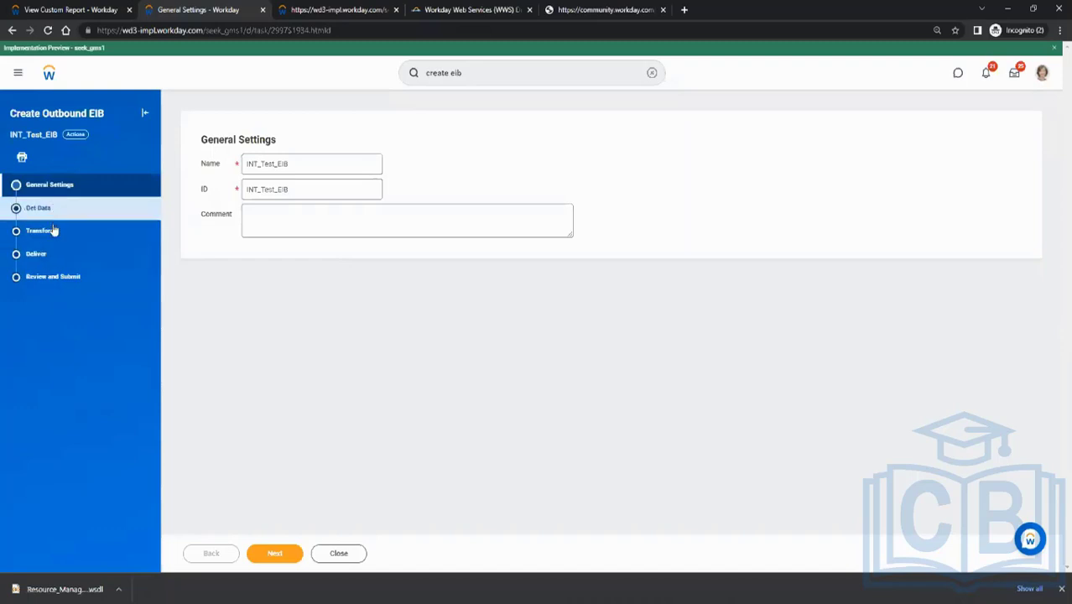
Review the general settings of INT_Test_EIB and continue to the Get Data stage
{"action": "double_click", "coordinate": [277, 163]}
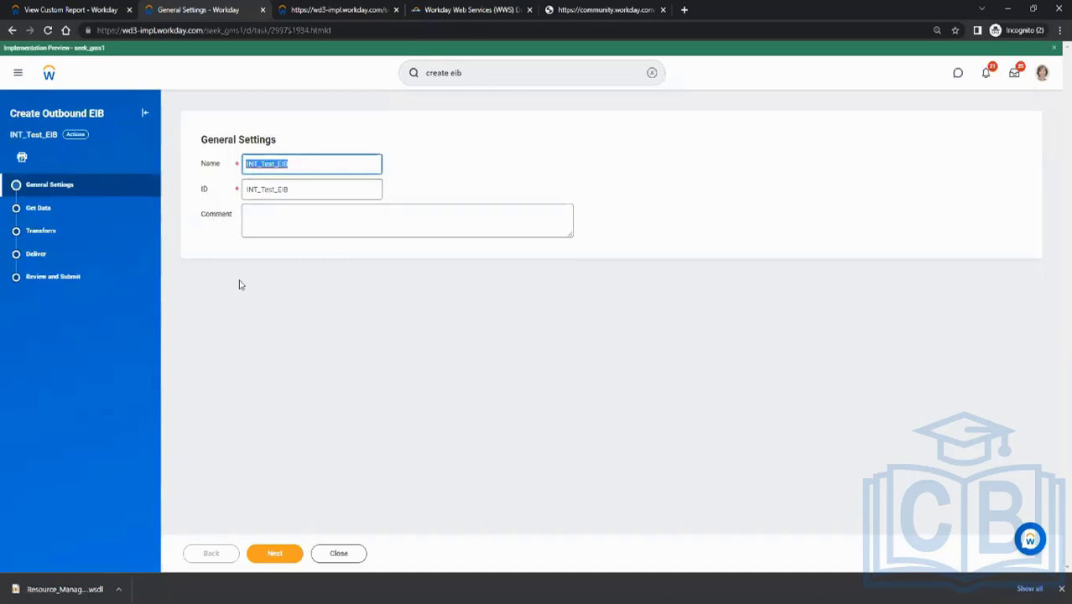
{"action": "left_click", "coordinate": [295, 344]}
{"action": "left_click", "coordinate": [279, 550]}
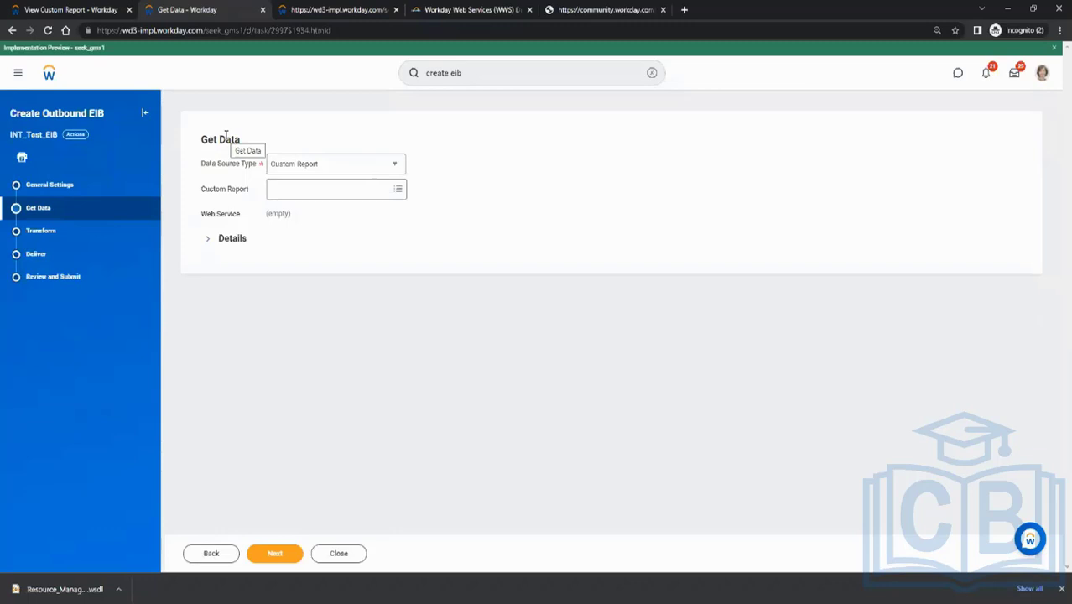
Compare the available data source types with the Get Data notes in Paint and the Workday Web Services Directory in the browser
{"action": "left_click", "coordinate": [300, 171]}
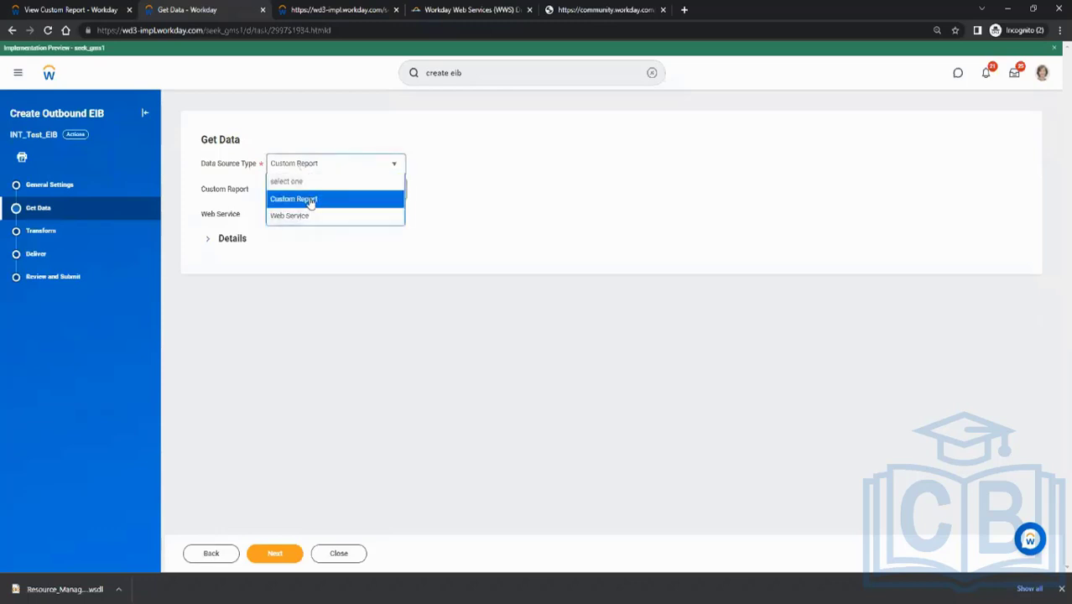
{"action": "key", "text": "alt+Tab"}
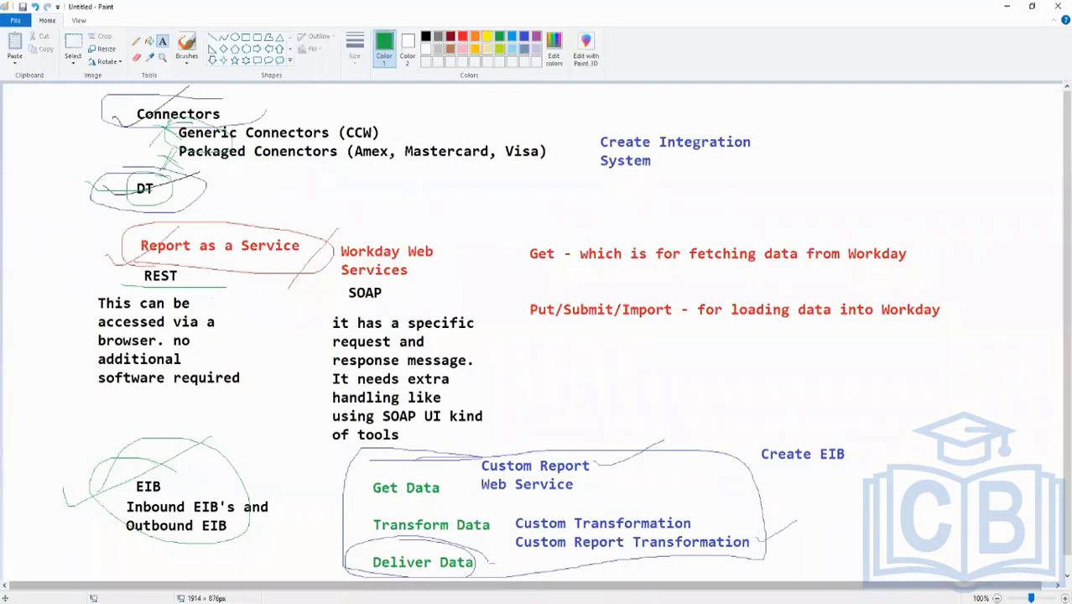
{"action": "key", "text": "alt+Tab"}
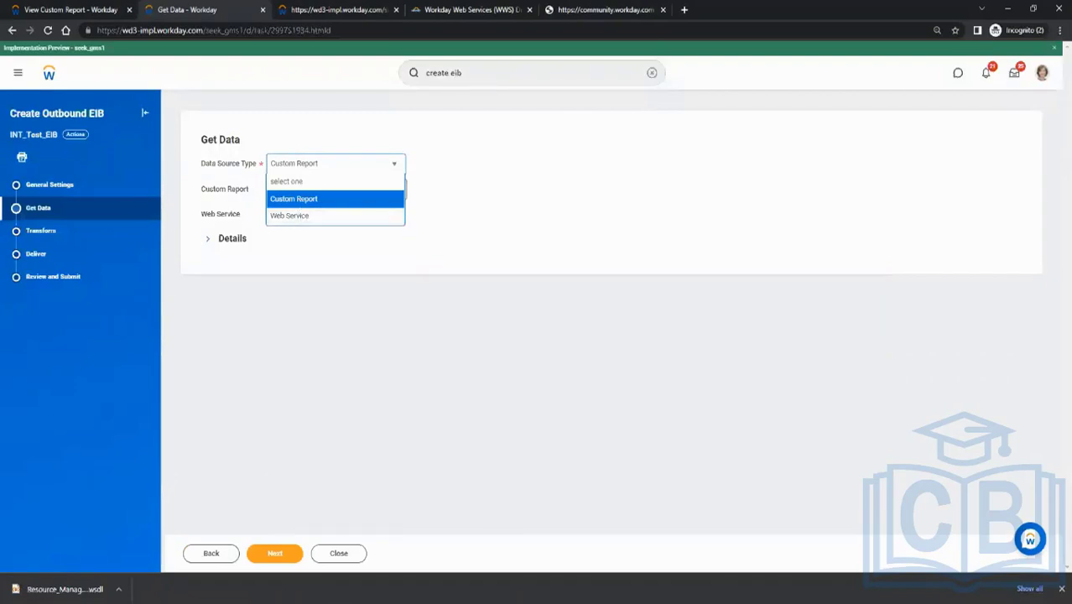
{"action": "key", "text": "alt+Tab"}
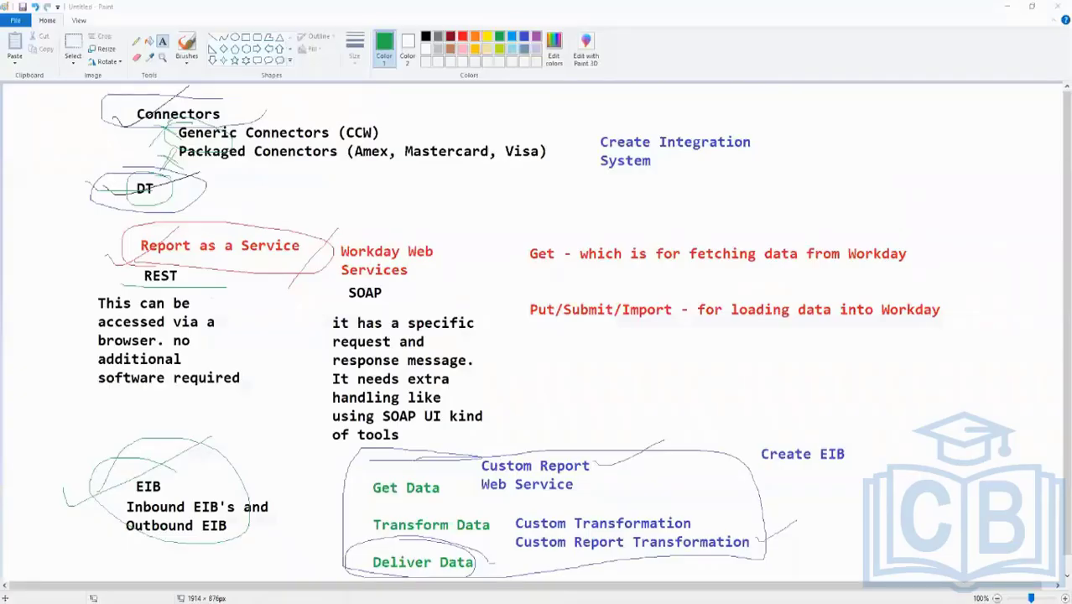
{"action": "mouse_move", "coordinate": [243, 601]}
{"action": "left_click", "coordinate": [407, 578]}
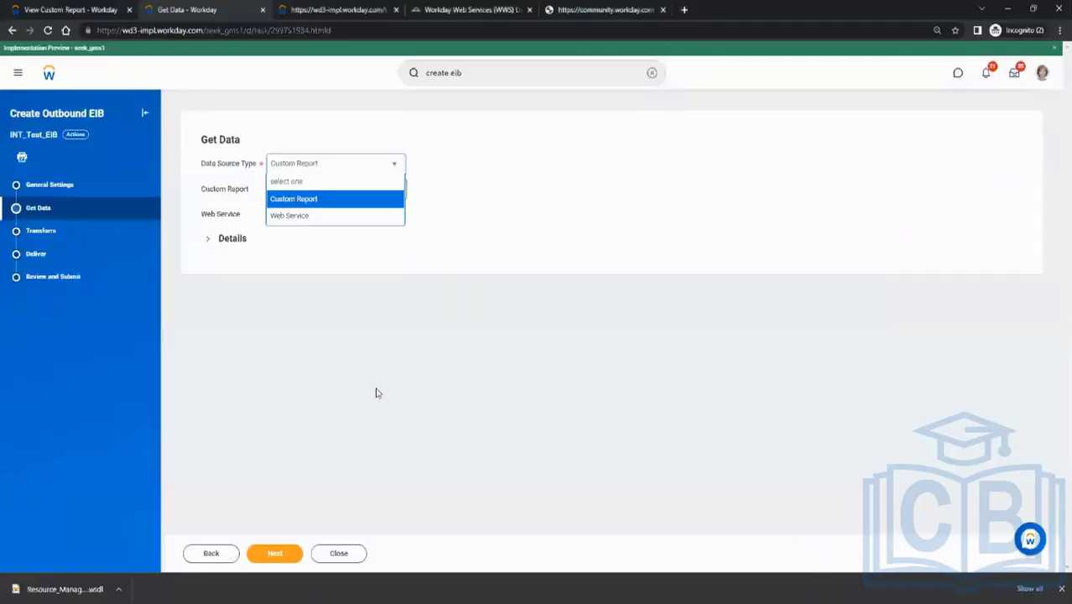
{"action": "left_click", "coordinate": [433, 8]}
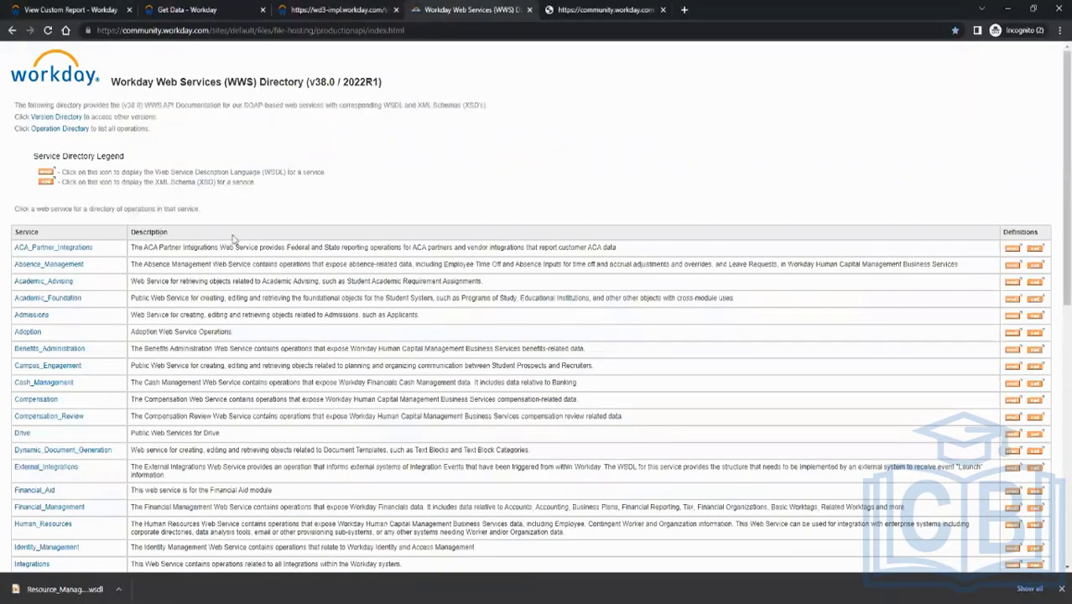
{"action": "left_click", "coordinate": [232, 10]}
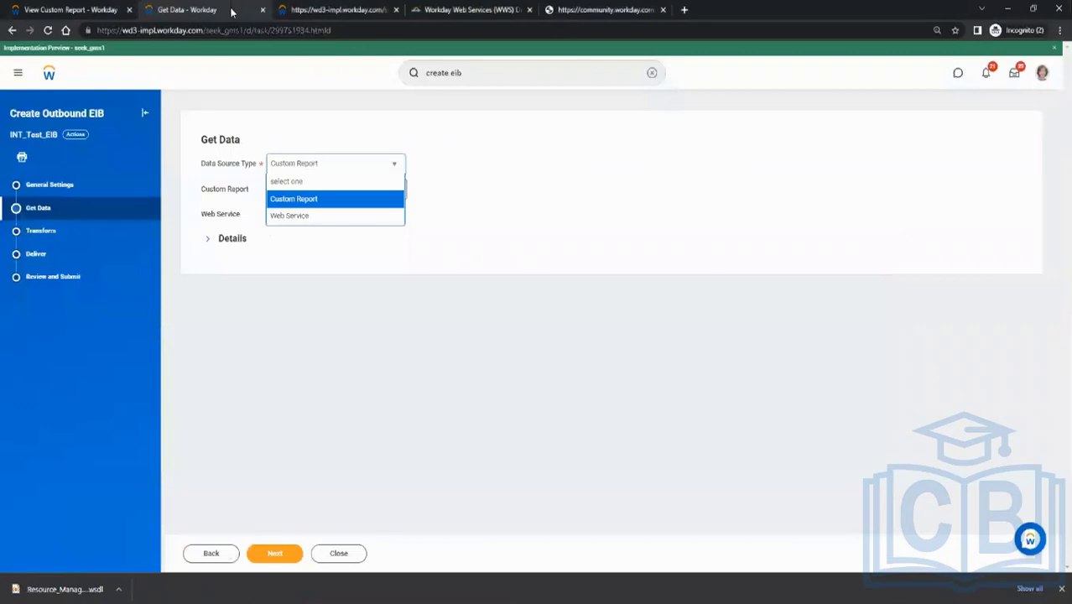
Set the data source type to Web Service and search for a get_supplier operation
{"action": "left_click", "coordinate": [302, 217]}
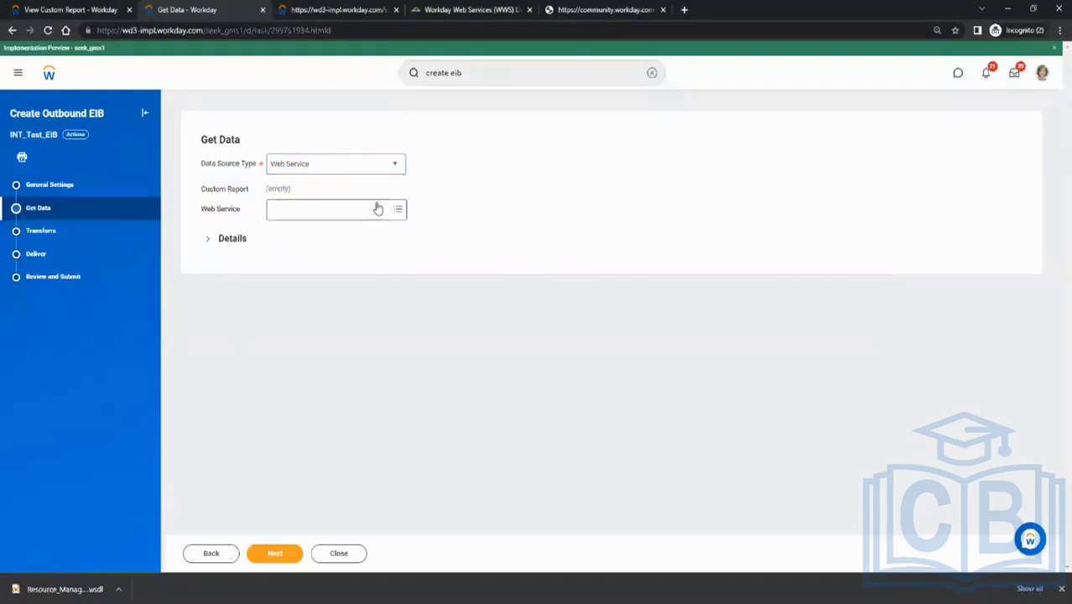
{"action": "left_click", "coordinate": [361, 207]}
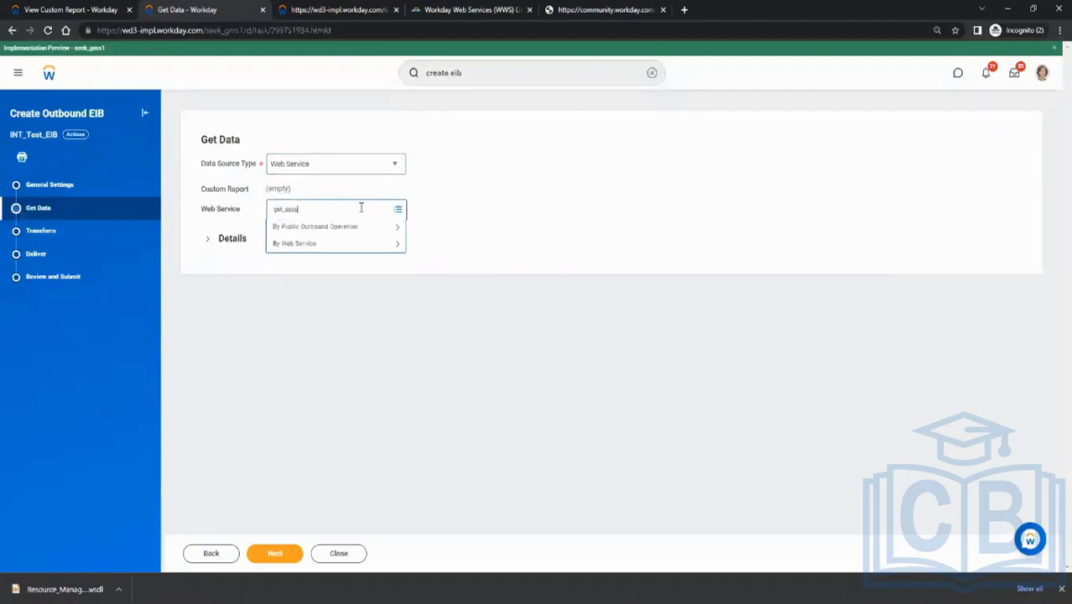
{"action": "key", "text": "Return"}
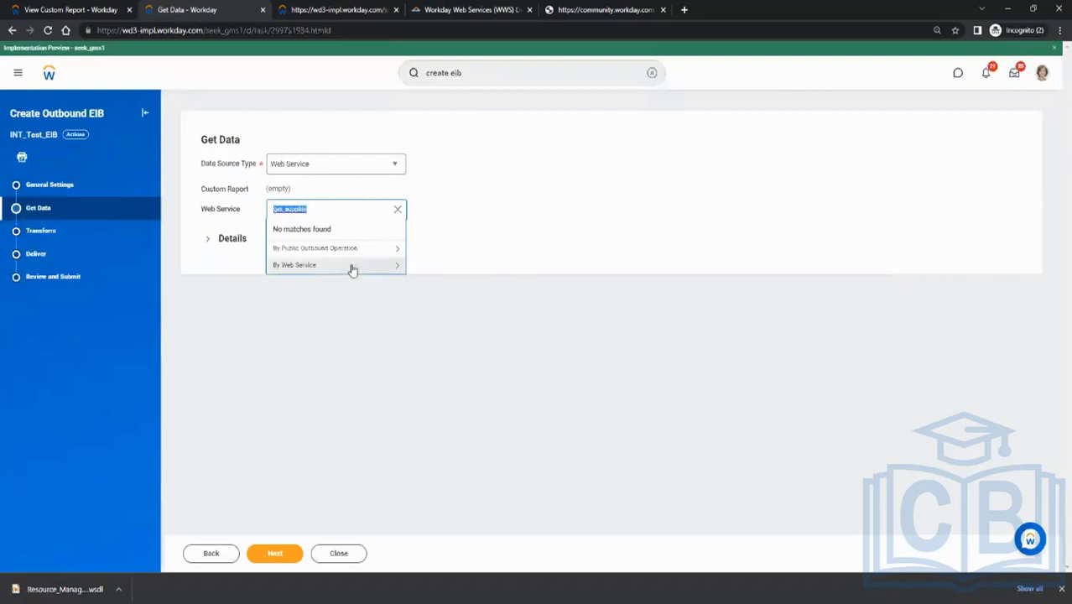
Browse the available operations by web service and check those under Resource Management (Public)
{"action": "left_click", "coordinate": [351, 266]}
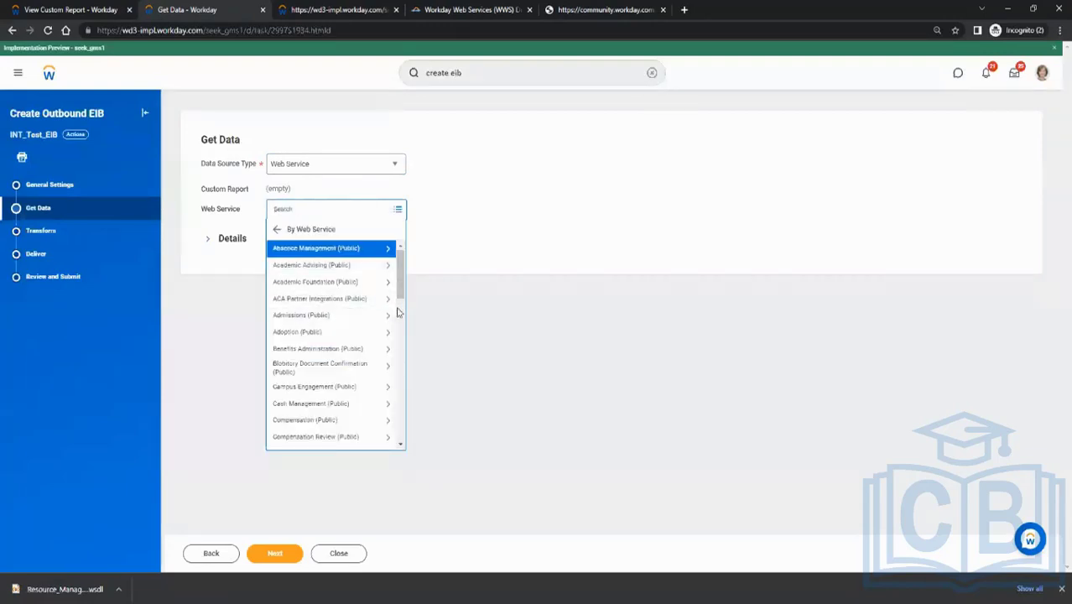
{"action": "scroll", "coordinate": [390, 317], "scroll_direction": "down", "scroll_amount": 3}
{"action": "scroll", "coordinate": [371, 347], "scroll_direction": "down", "scroll_amount": 2}
{"action": "scroll", "coordinate": [357, 383], "scroll_direction": "down", "scroll_amount": 4}
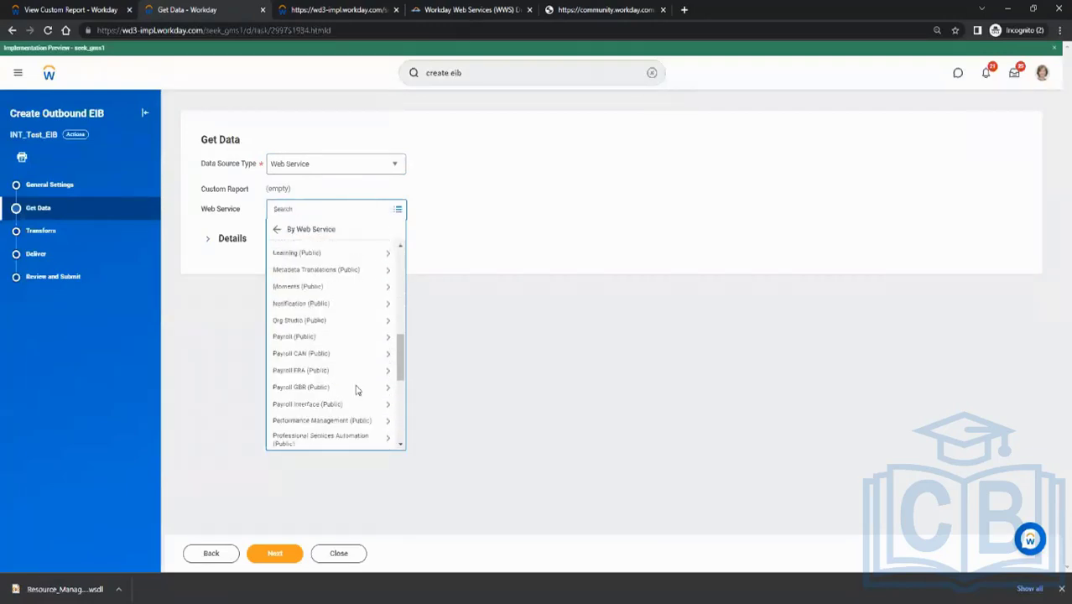
{"action": "scroll", "coordinate": [356, 388], "scroll_direction": "down", "scroll_amount": 5}
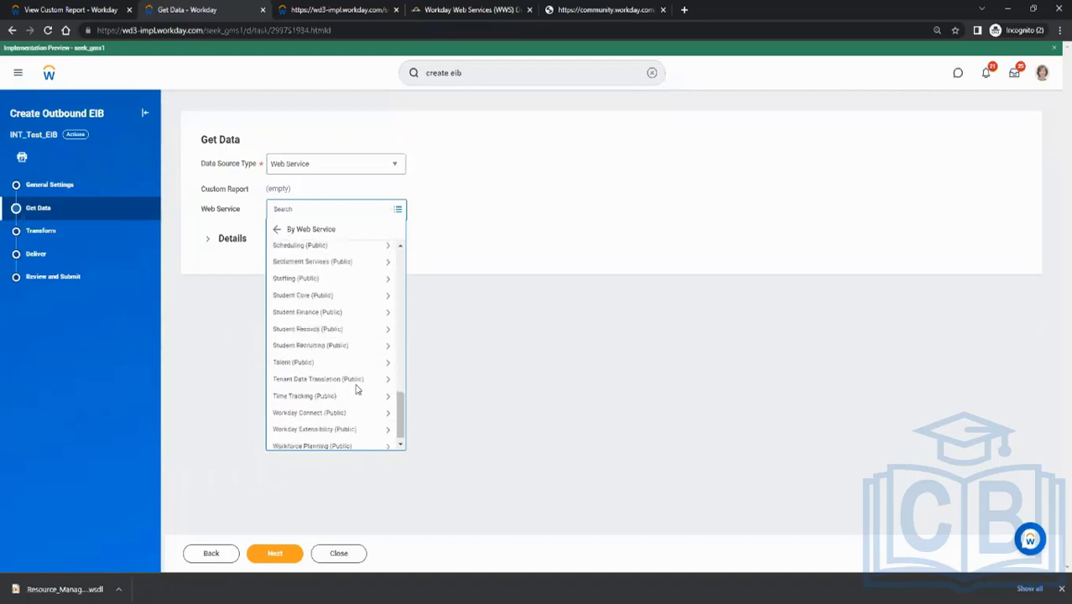
{"action": "scroll", "coordinate": [356, 388], "scroll_direction": "up", "scroll_amount": 3}
{"action": "scroll", "coordinate": [356, 388], "scroll_direction": "up", "scroll_amount": 2}
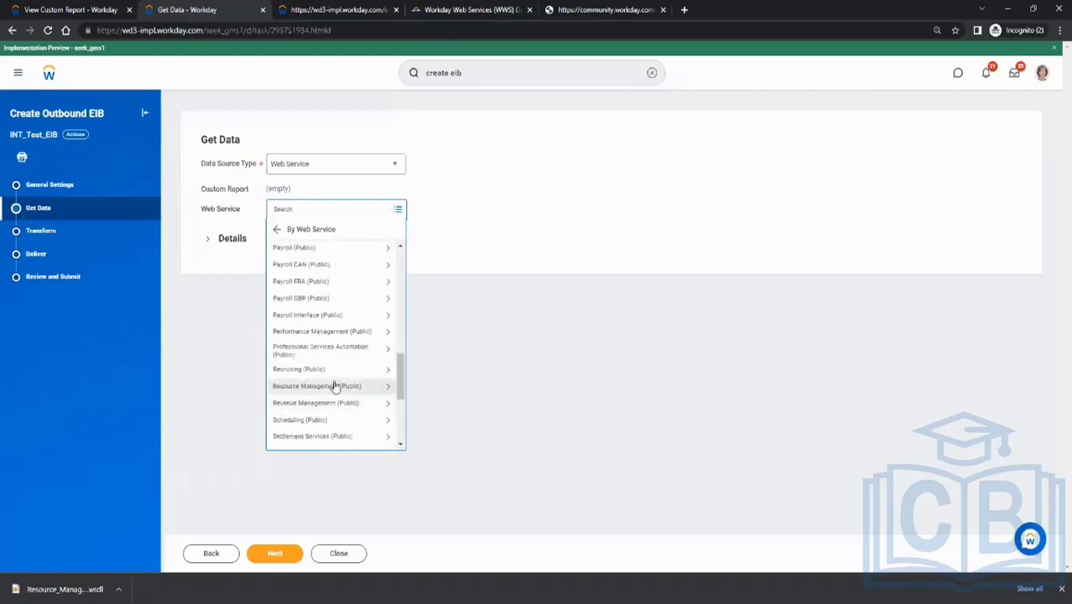
{"action": "left_click", "coordinate": [344, 386]}
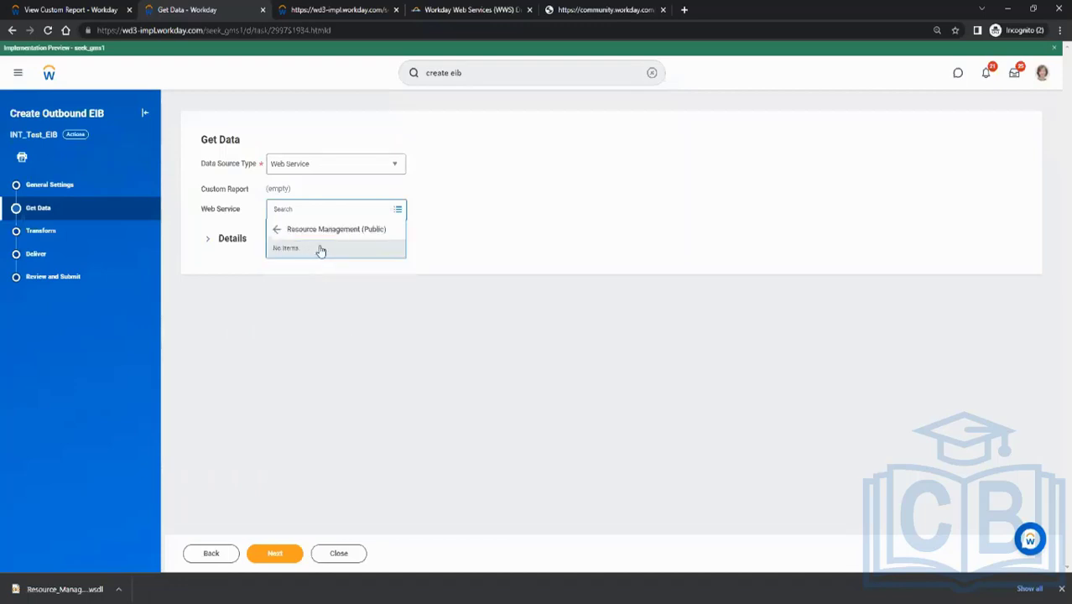
{"action": "left_click", "coordinate": [278, 229]}
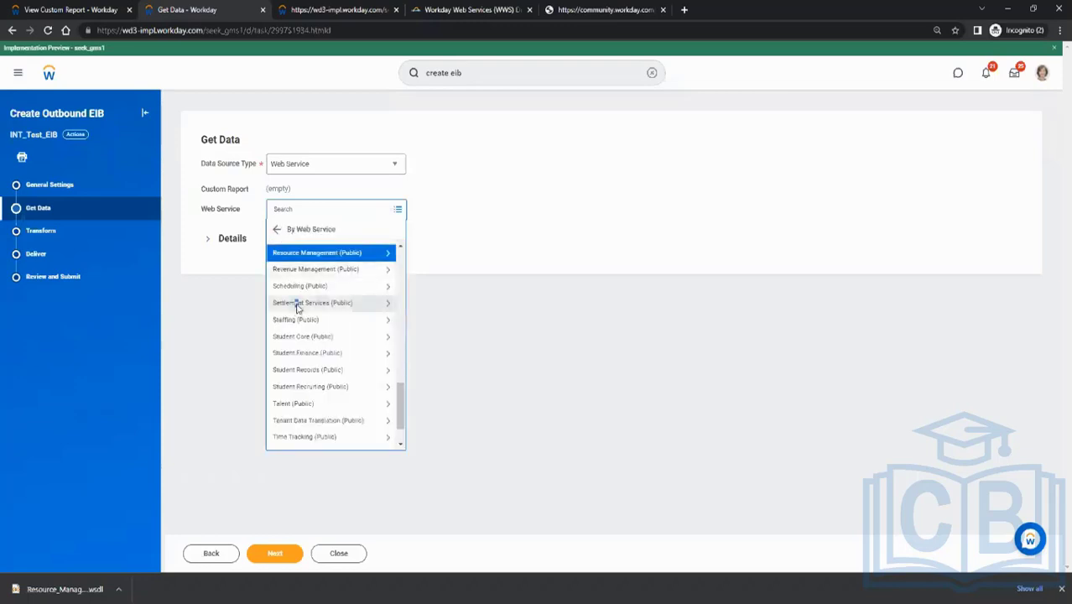
Check the operations under Settlement Services (Public) and Student Recruiting (Public), look through the other services, and close the list
{"action": "left_click", "coordinate": [324, 300]}
{"action": "left_click", "coordinate": [276, 229]}
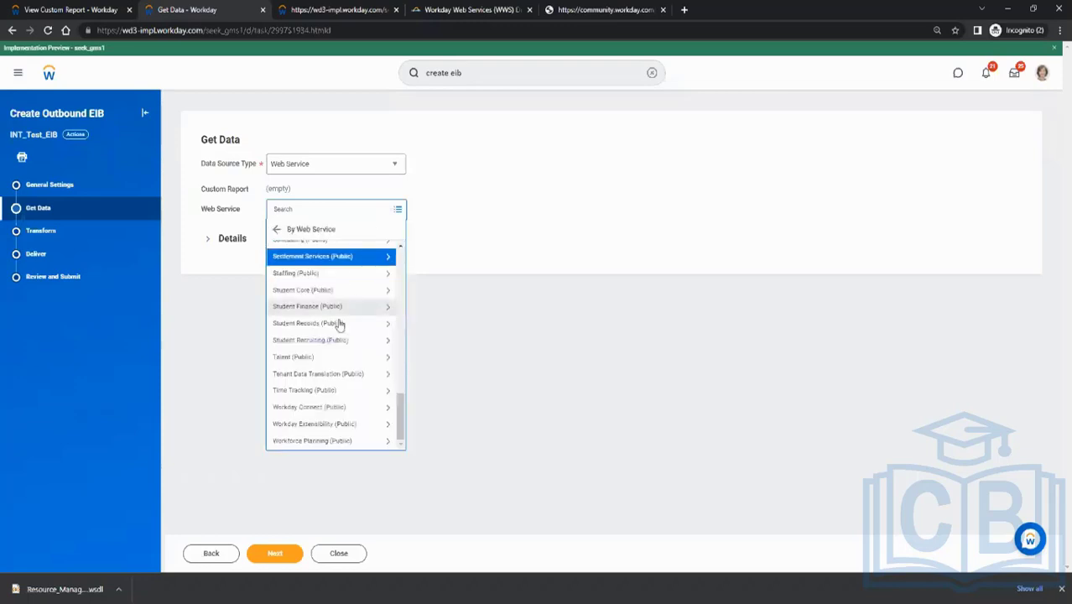
{"action": "left_click", "coordinate": [328, 346]}
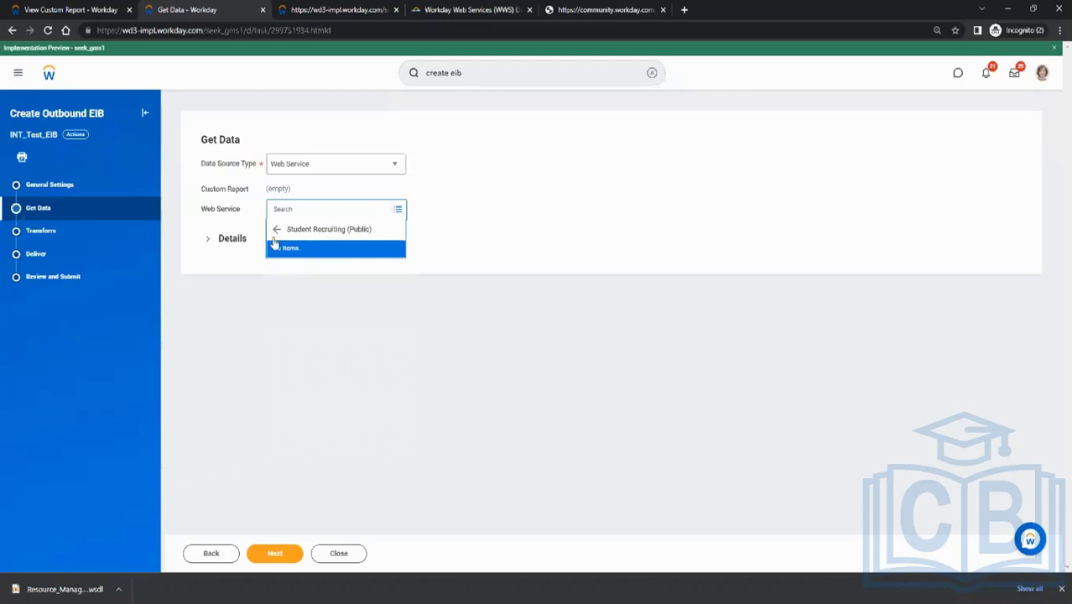
{"action": "left_click", "coordinate": [277, 229]}
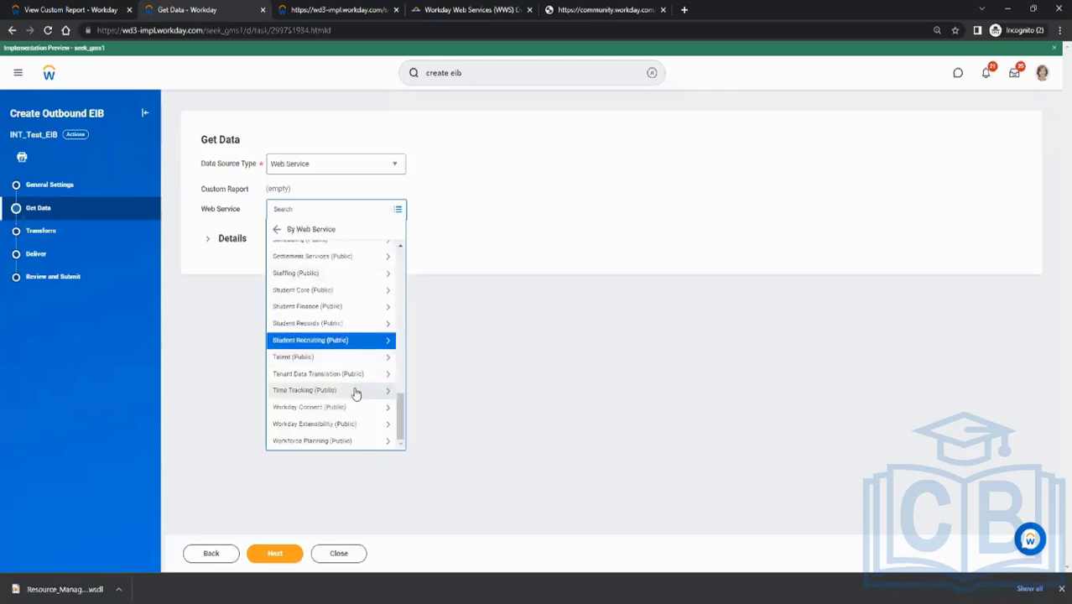
{"action": "scroll", "coordinate": [356, 393], "scroll_direction": "up", "scroll_amount": 5}
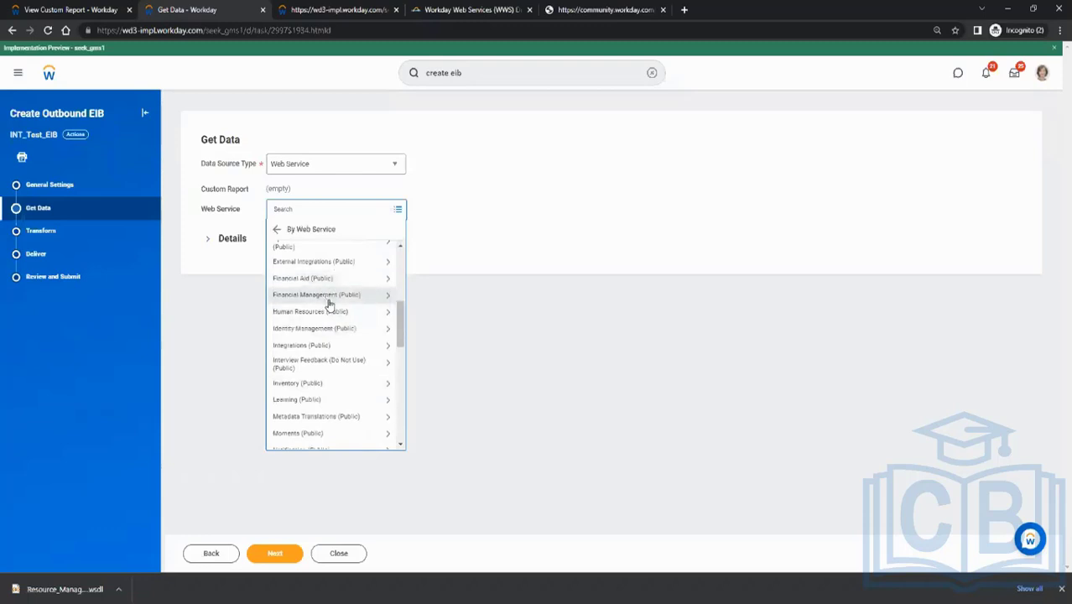
{"action": "left_click", "coordinate": [491, 225]}
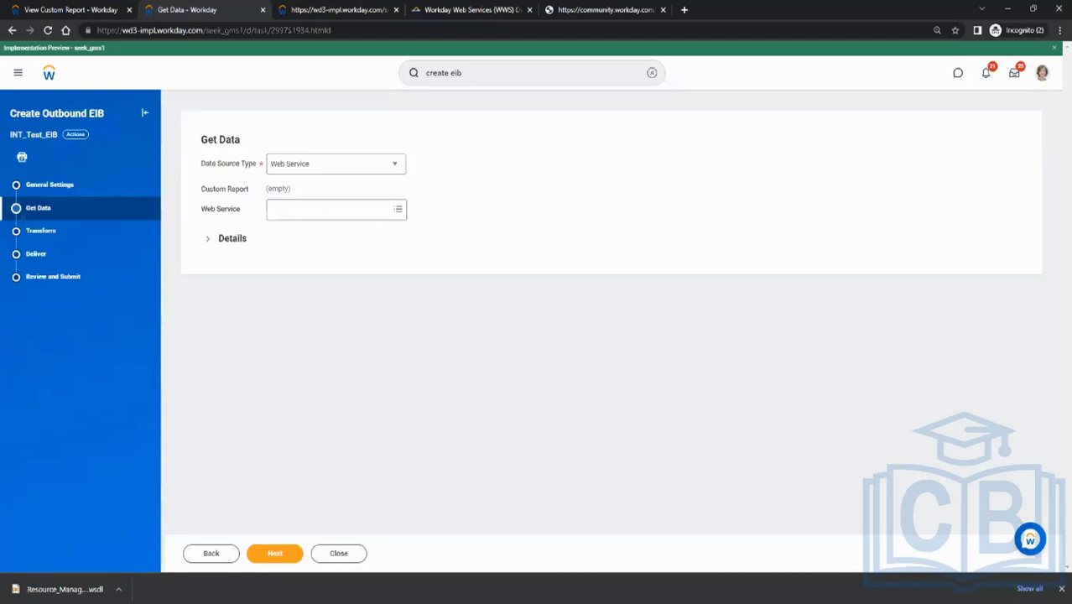
Review the definition and column fields of the custom report CR_Test_1
{"action": "mouse_move", "coordinate": [232, 602]}
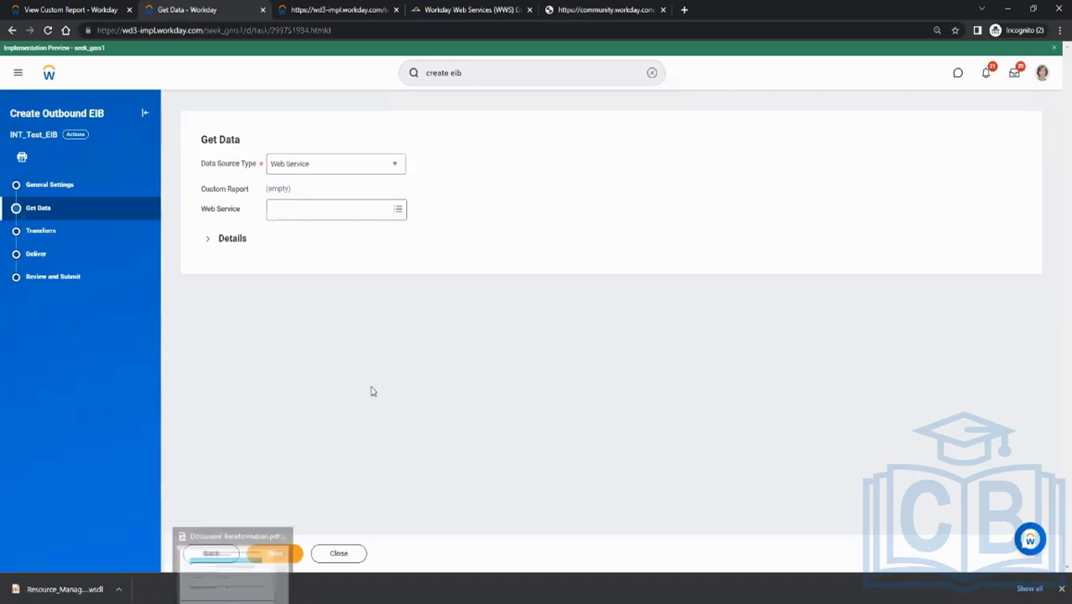
{"action": "left_click", "coordinate": [99, 10]}
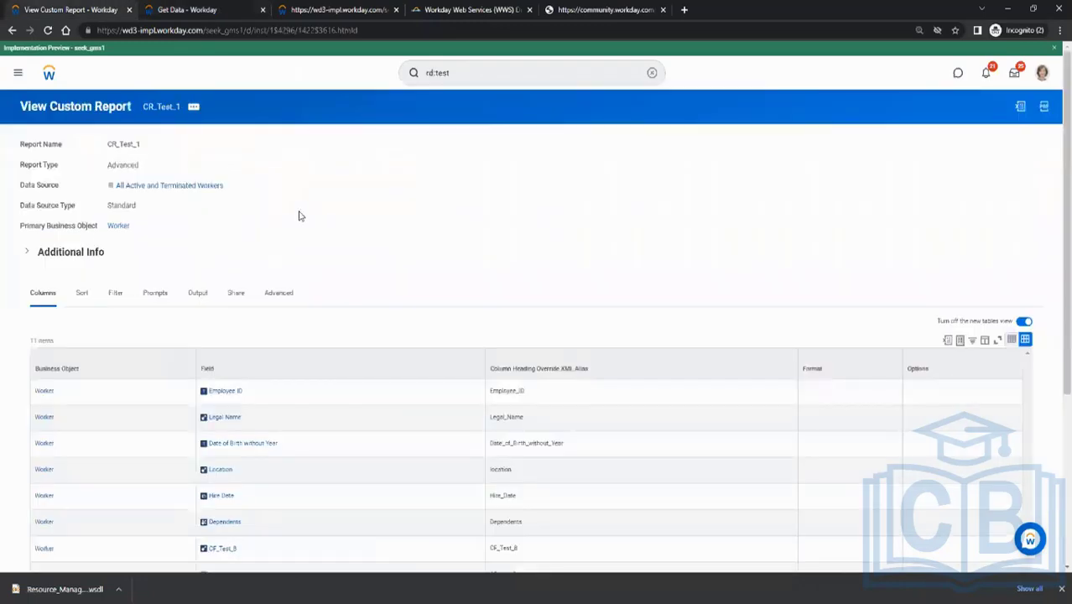
{"action": "scroll", "coordinate": [296, 211], "scroll_direction": "down", "scroll_amount": 3}
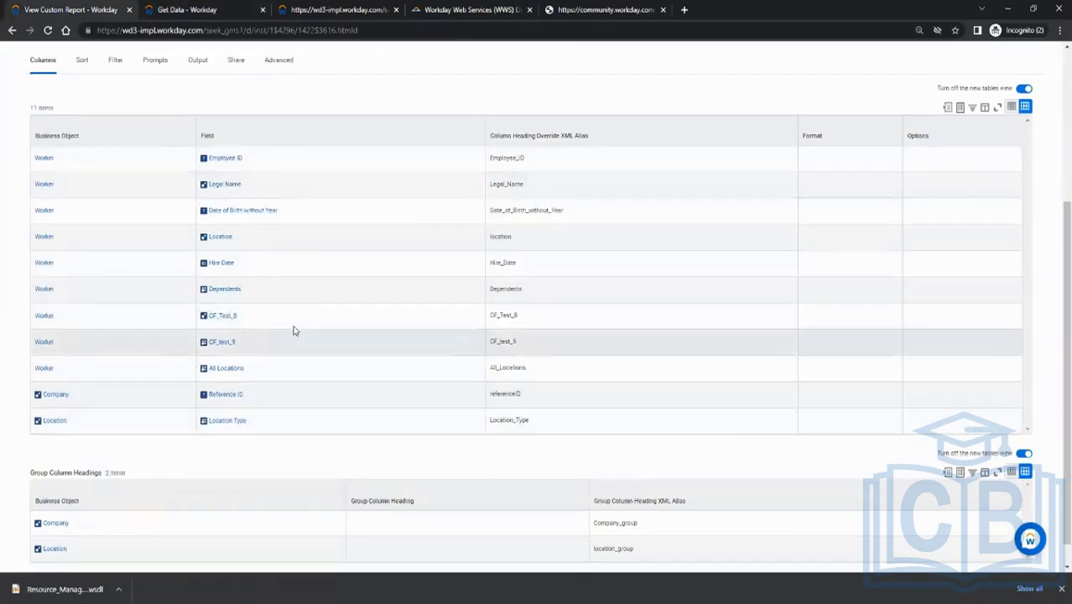
{"action": "scroll", "coordinate": [307, 292], "scroll_direction": "up", "scroll_amount": 3}
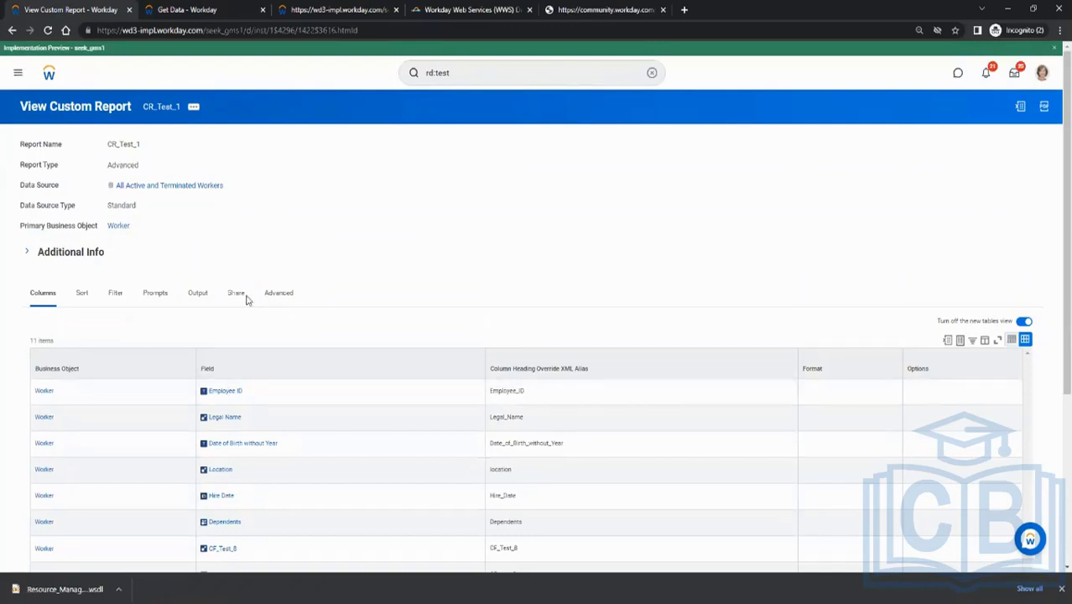
Set the EIB's data source type to Custom Report, select CR_Test_1 as the report, and continue to the Transform stage
{"action": "left_click", "coordinate": [180, 9]}
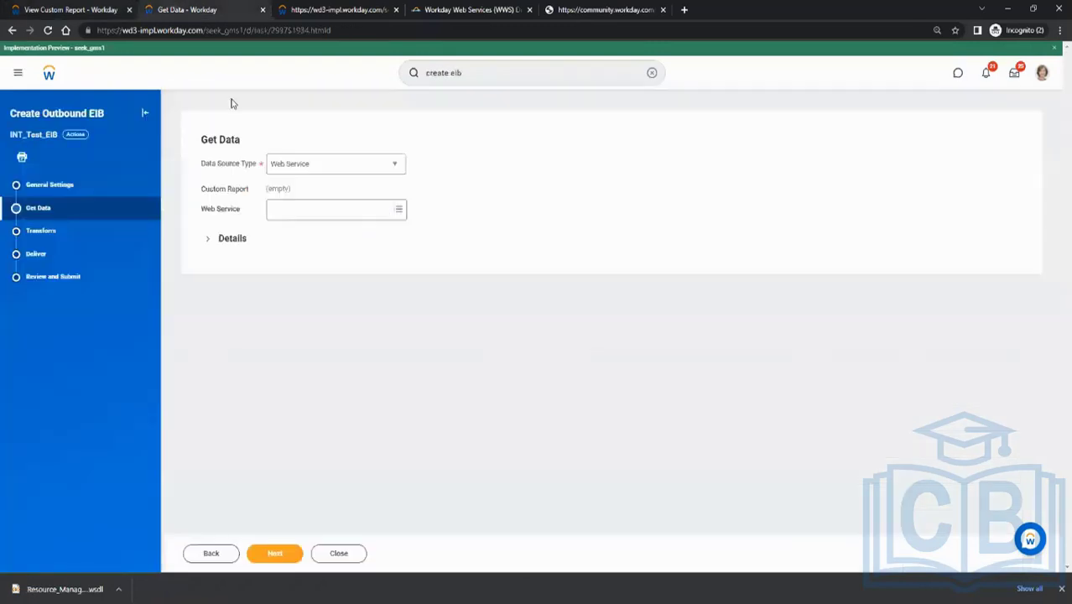
{"action": "left_click", "coordinate": [311, 174]}
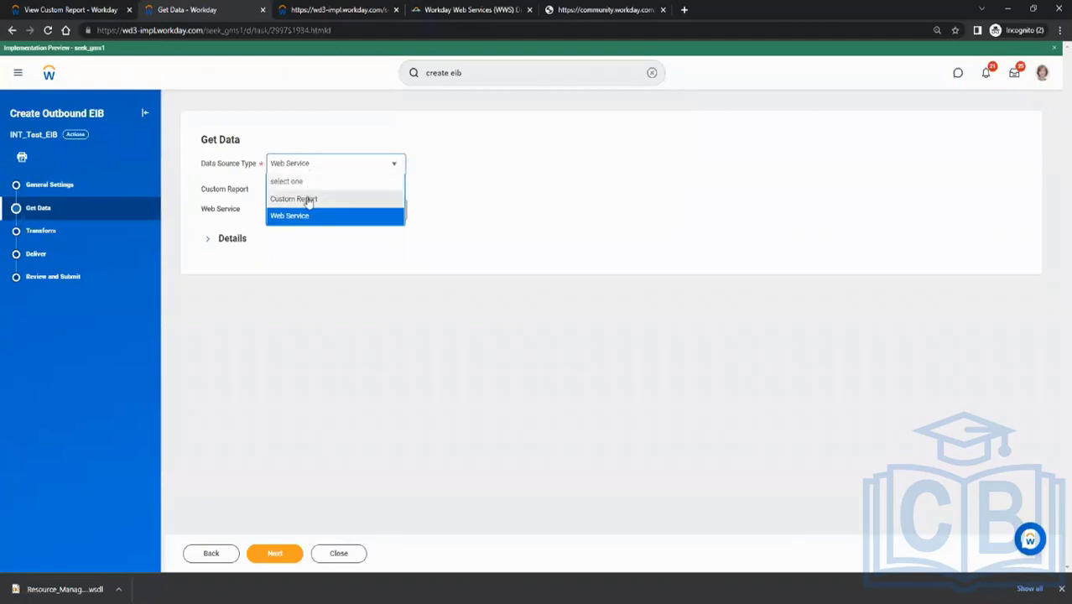
{"action": "left_click", "coordinate": [308, 200]}
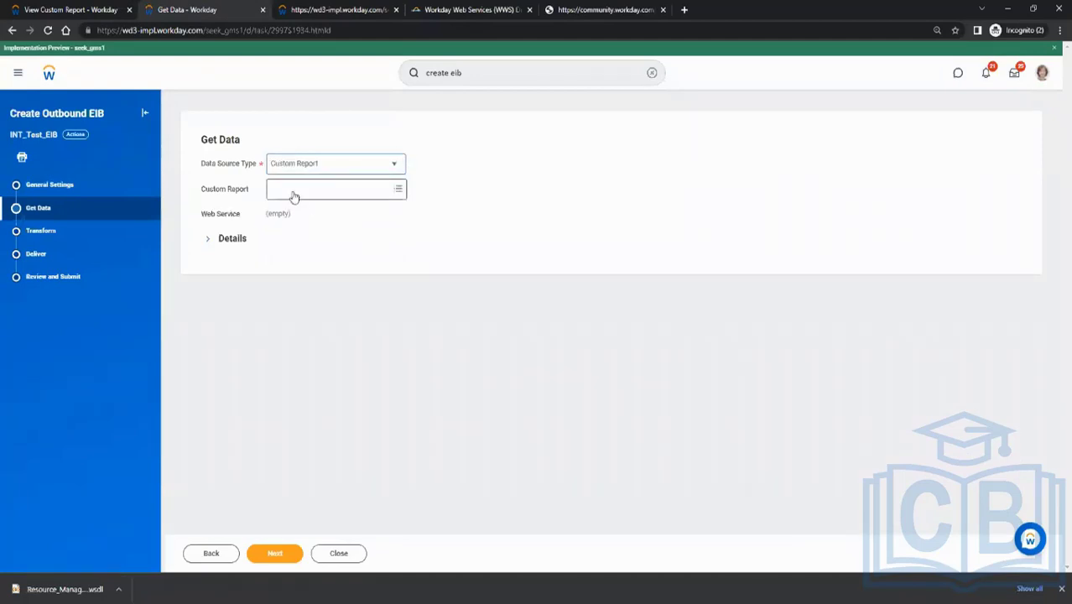
{"action": "left_click", "coordinate": [294, 192]}
{"action": "type", "text": "CR_Test_1"}
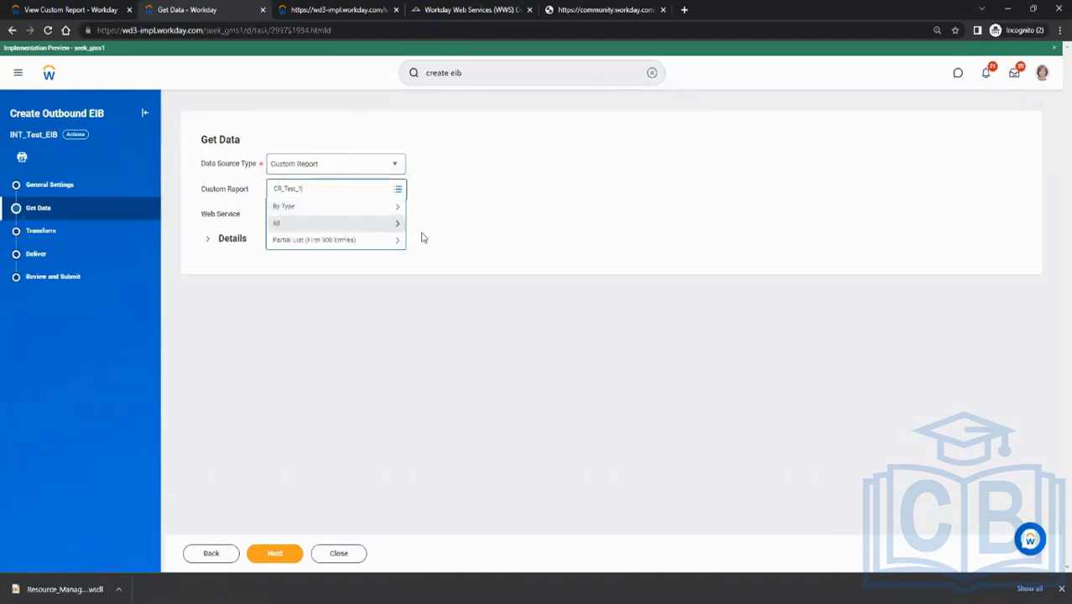
{"action": "key", "text": "Return"}
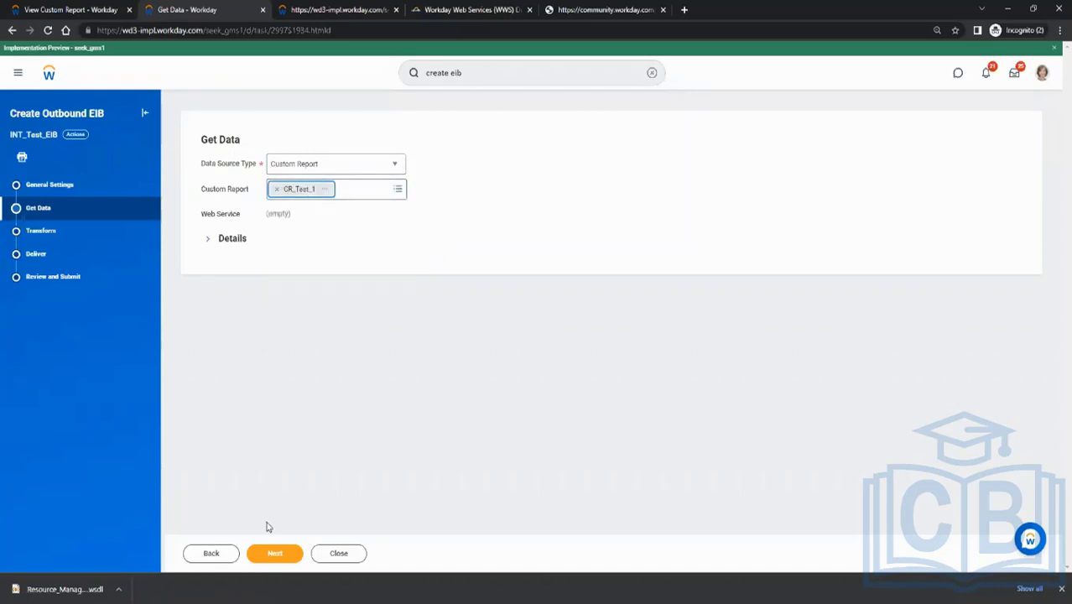
{"action": "left_click", "coordinate": [273, 553]}
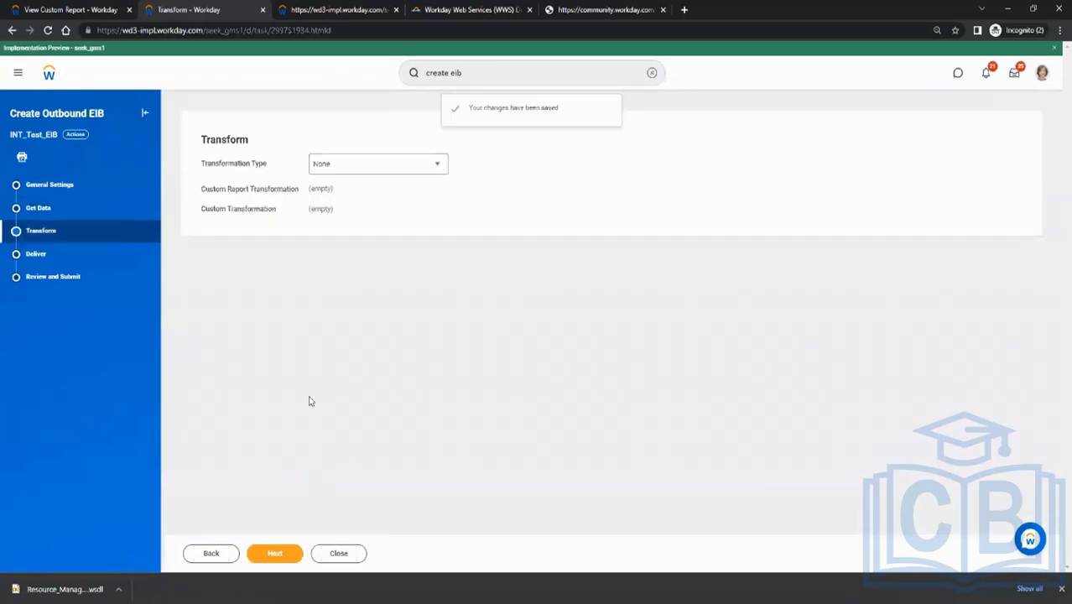
Set the transformation type to Custom Report Transformation
{"action": "left_click", "coordinate": [375, 168]}
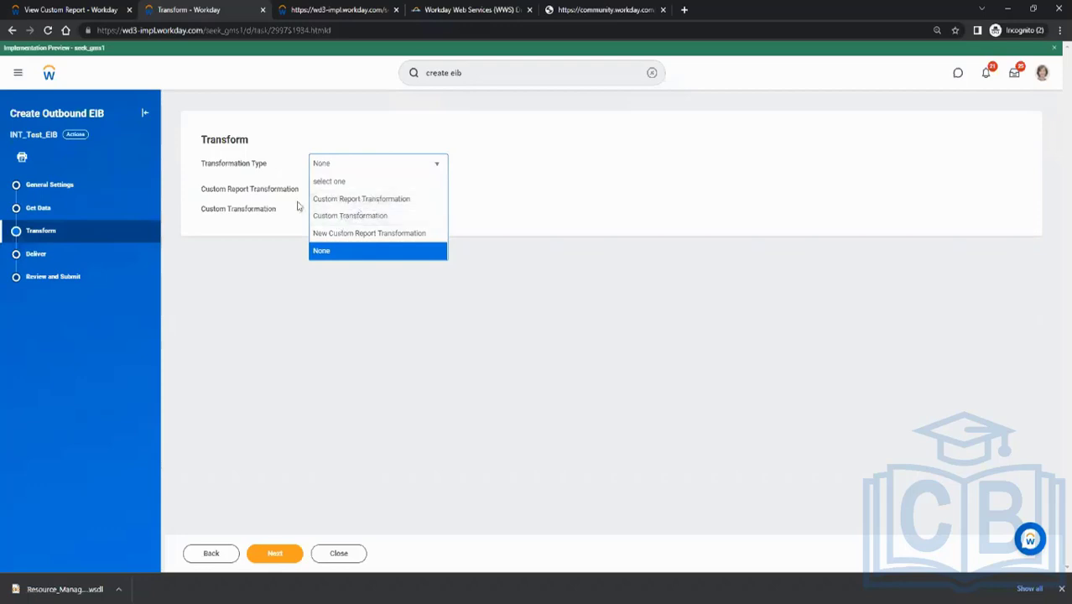
{"action": "left_click", "coordinate": [362, 198]}
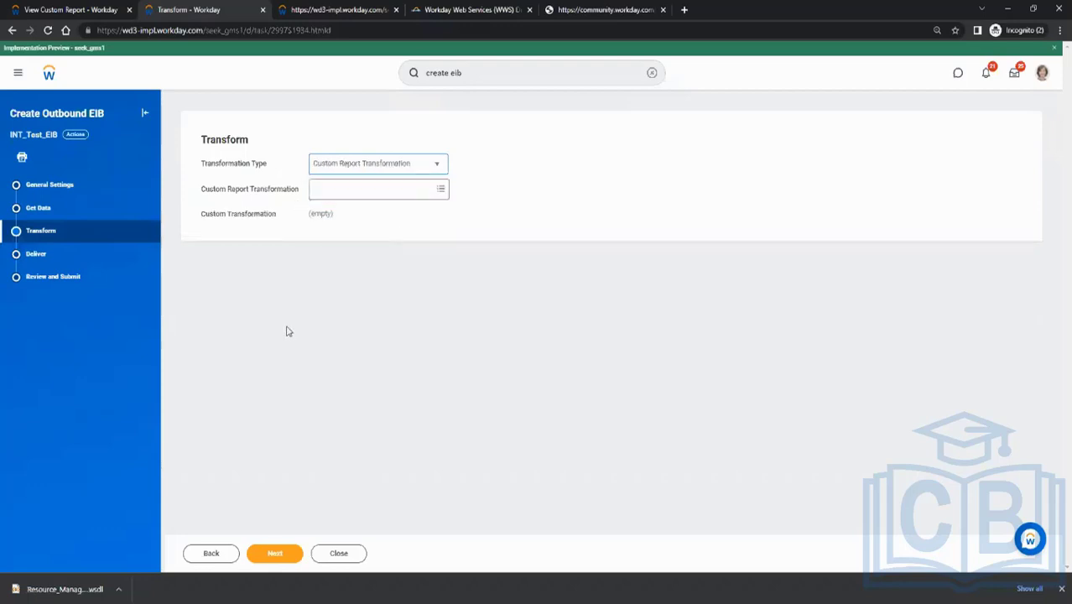
Set the transformation type to New Custom Report Transformation and continue to the Deliver stage
{"action": "left_click", "coordinate": [366, 166]}
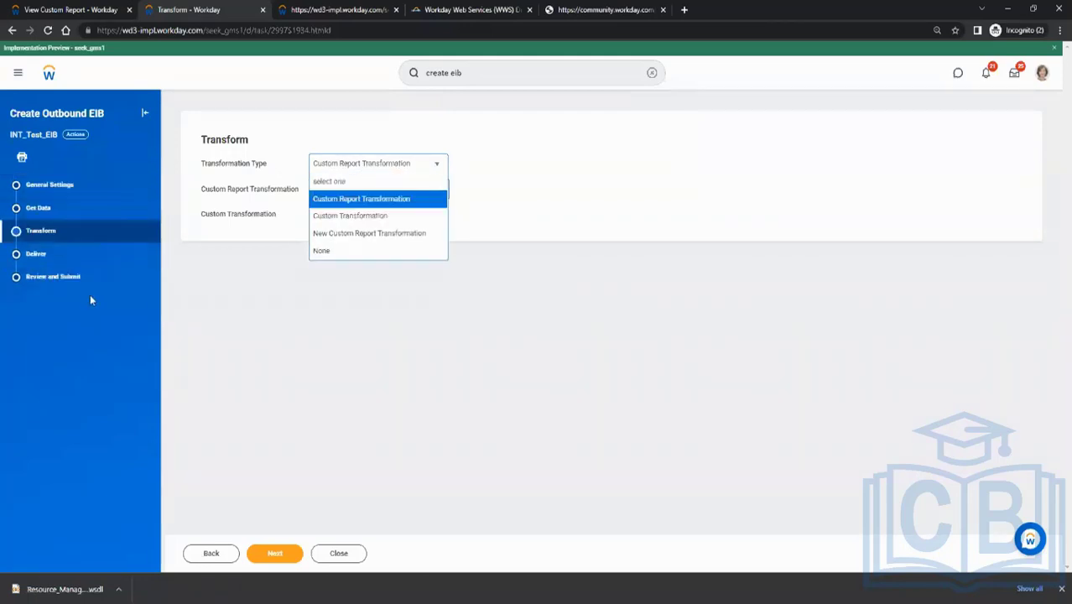
{"action": "left_click", "coordinate": [353, 234]}
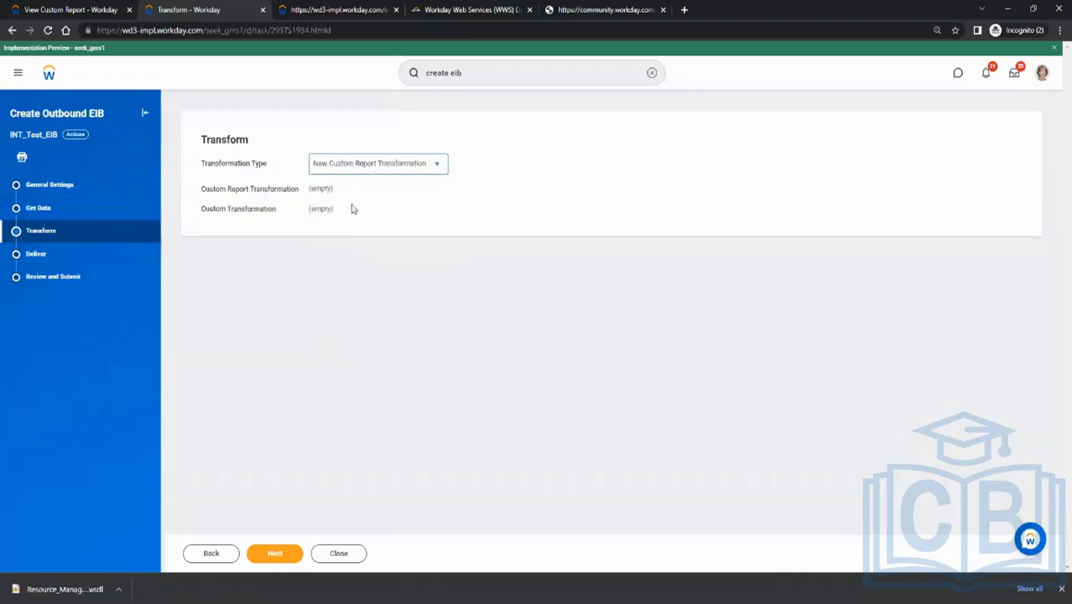
{"action": "left_click", "coordinate": [270, 553]}
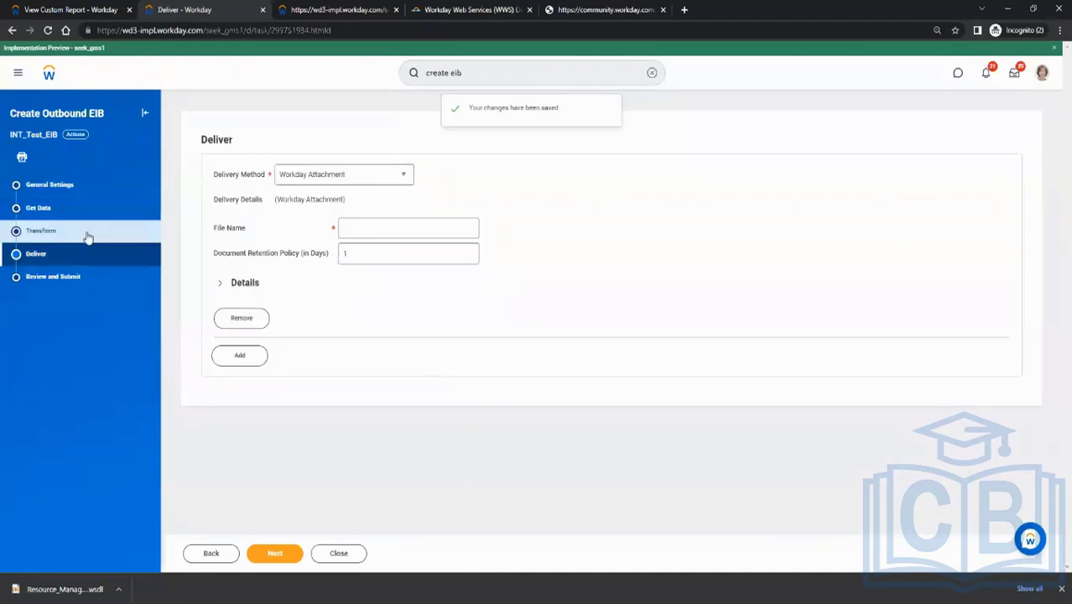
Keep Workday Attachment as the delivery method, name the output file Test_File, and submit the EIB after reviewing its summary
{"action": "left_click", "coordinate": [326, 177]}
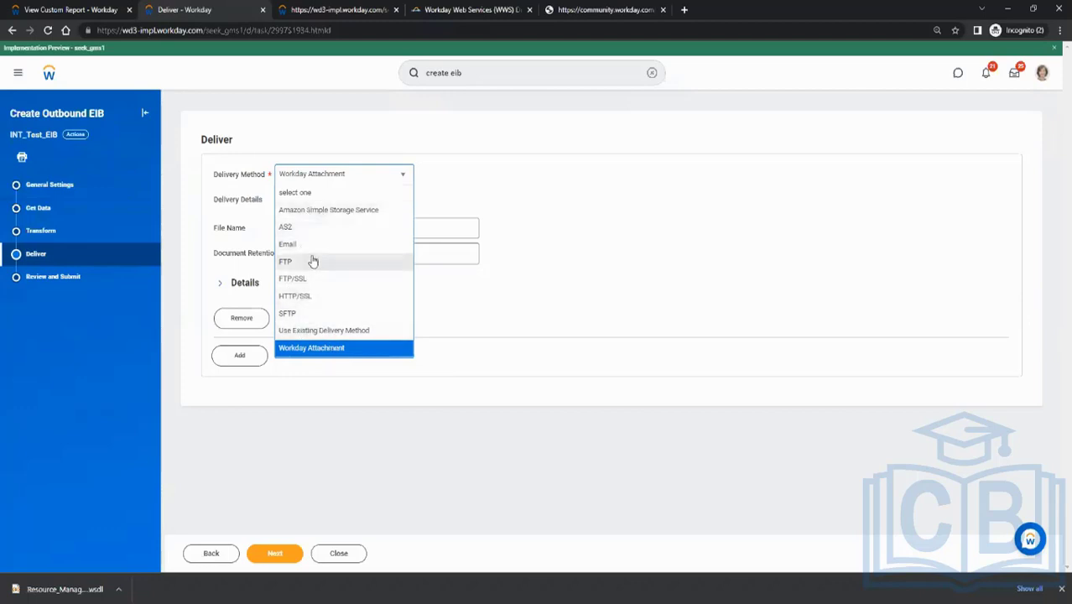
{"action": "left_click", "coordinate": [331, 175]}
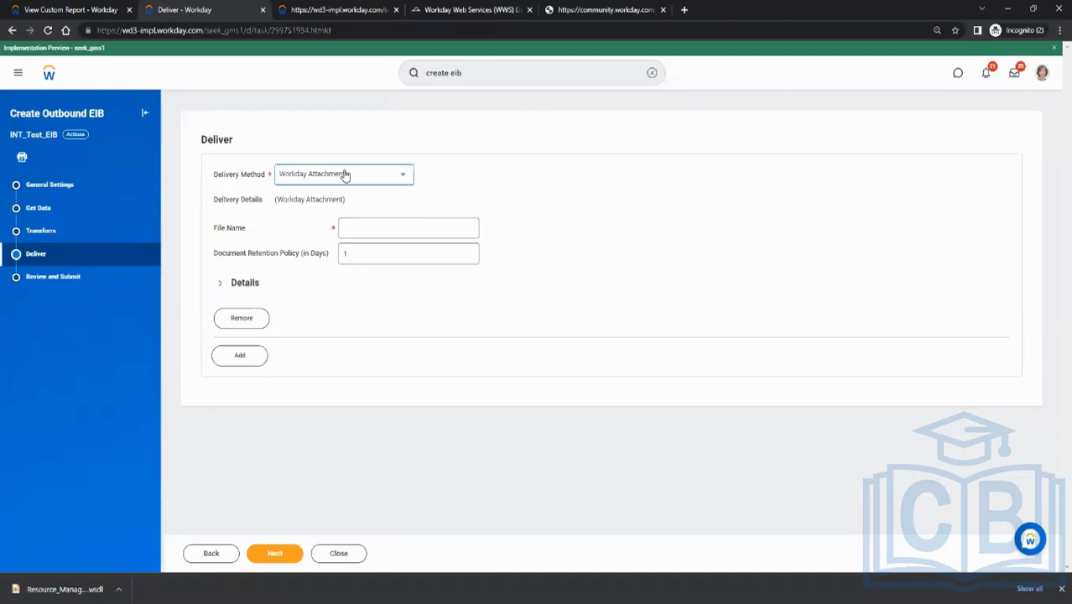
{"action": "left_click", "coordinate": [399, 226]}
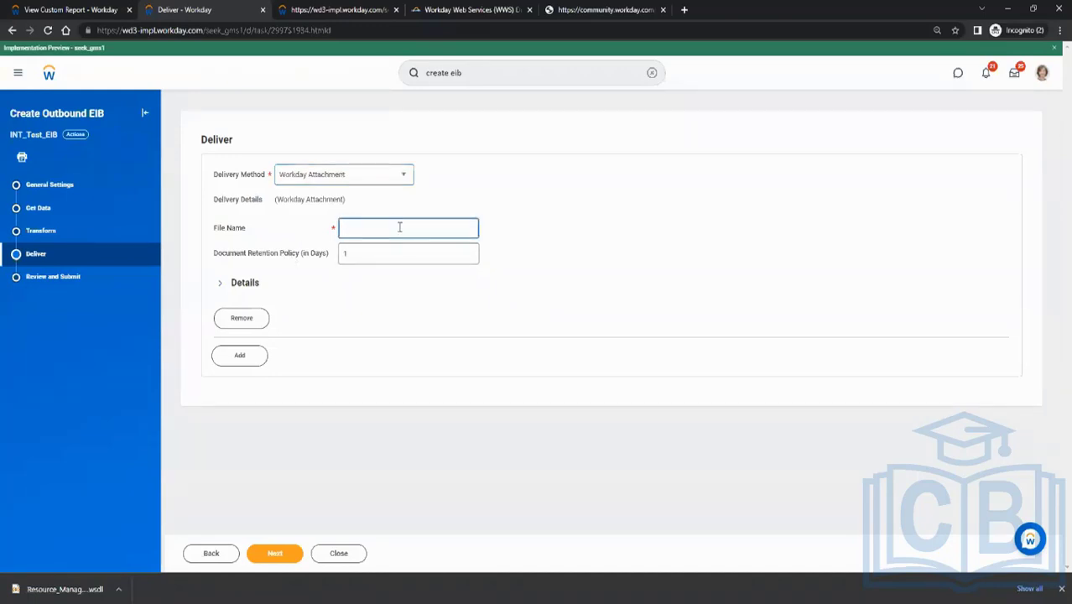
{"action": "type", "text": "Test_File"}
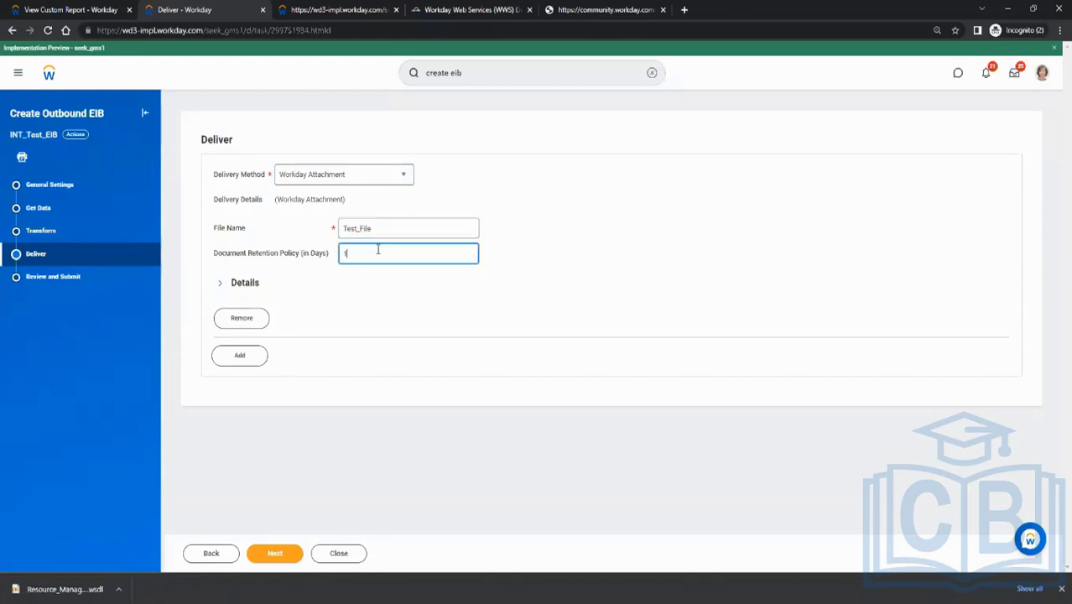
{"action": "mouse_move", "coordinate": [378, 262]}
{"action": "left_click", "coordinate": [280, 552]}
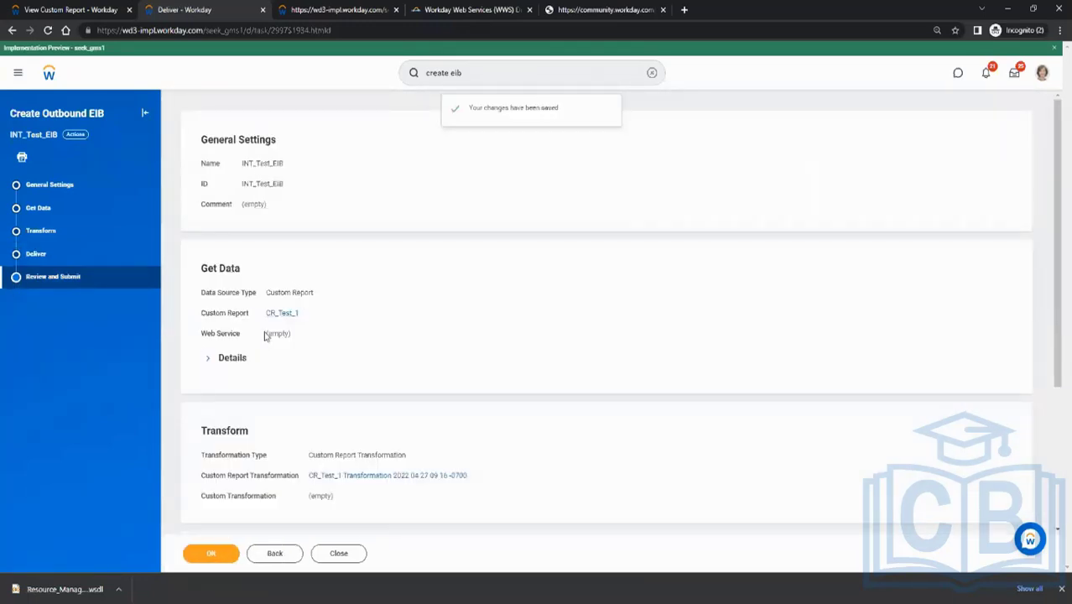
{"action": "scroll", "coordinate": [360, 333], "scroll_direction": "down", "scroll_amount": 2}
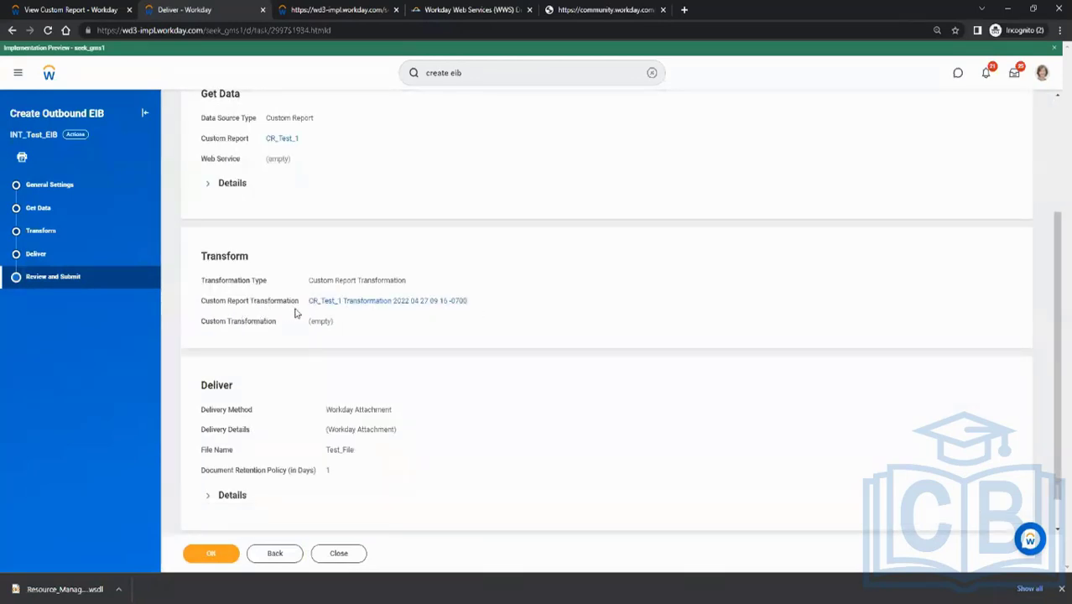
{"action": "left_click", "coordinate": [220, 556]}
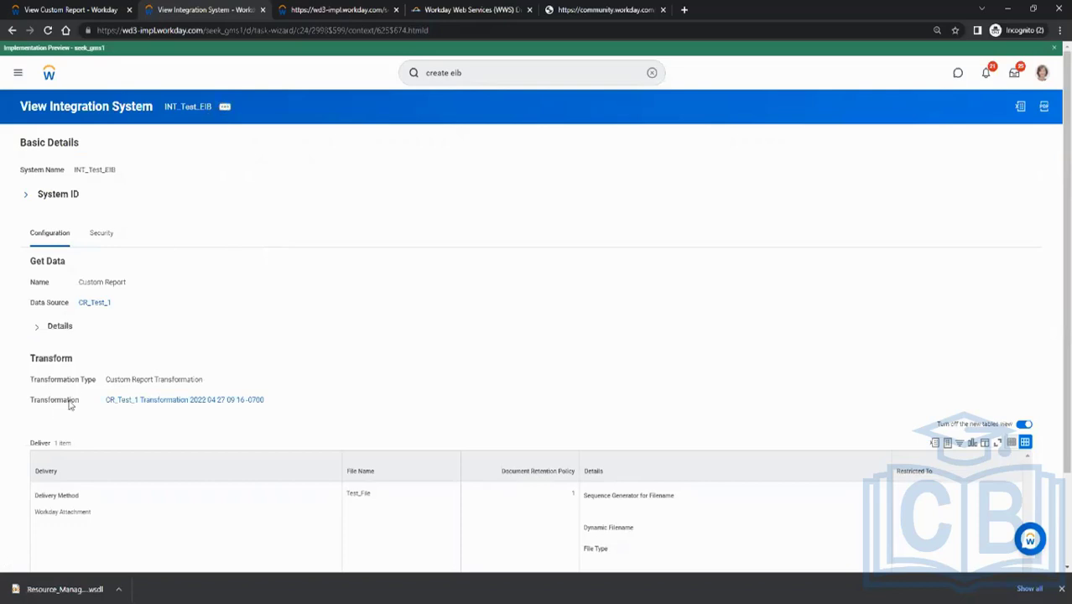
Open the transformation configuration of the INT_Test_EIB integration system for editing
{"action": "left_click_drag", "start_coordinate": [40, 384], "coordinate": [98, 382]}
{"action": "left_click", "coordinate": [164, 349]}
{"action": "left_click", "coordinate": [225, 109]}
{"action": "mouse_move", "coordinate": [281, 148]}
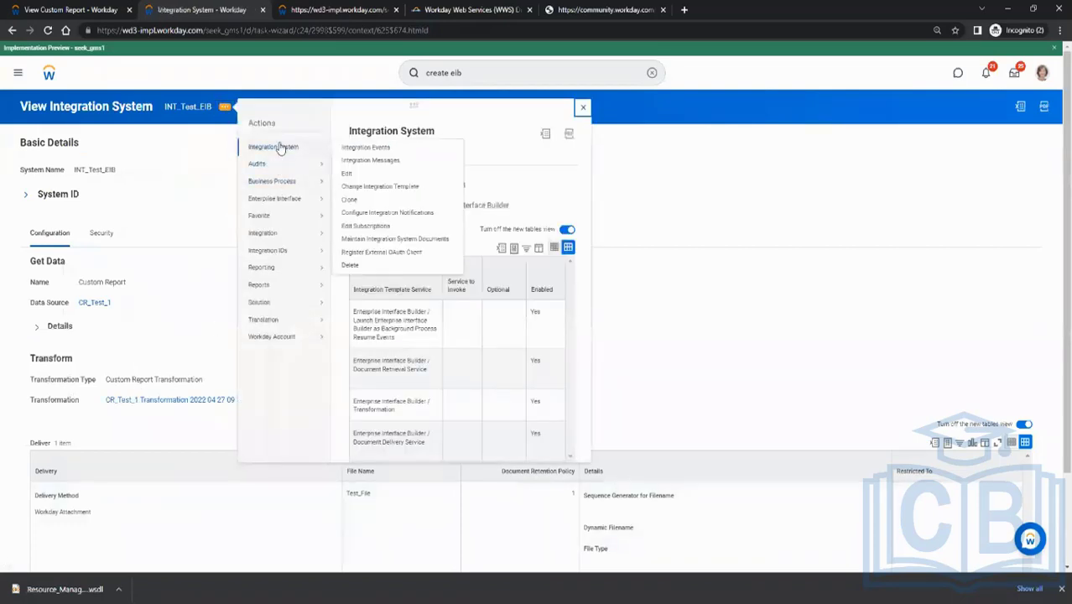
{"action": "mouse_move", "coordinate": [280, 238]}
{"action": "mouse_move", "coordinate": [288, 189]}
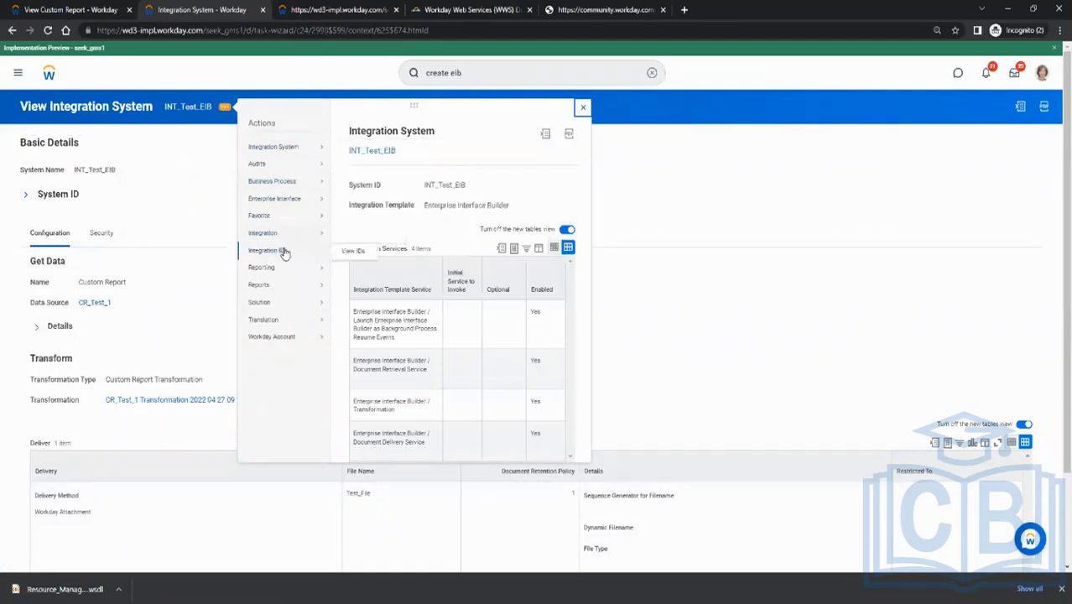
{"action": "mouse_move", "coordinate": [283, 207]}
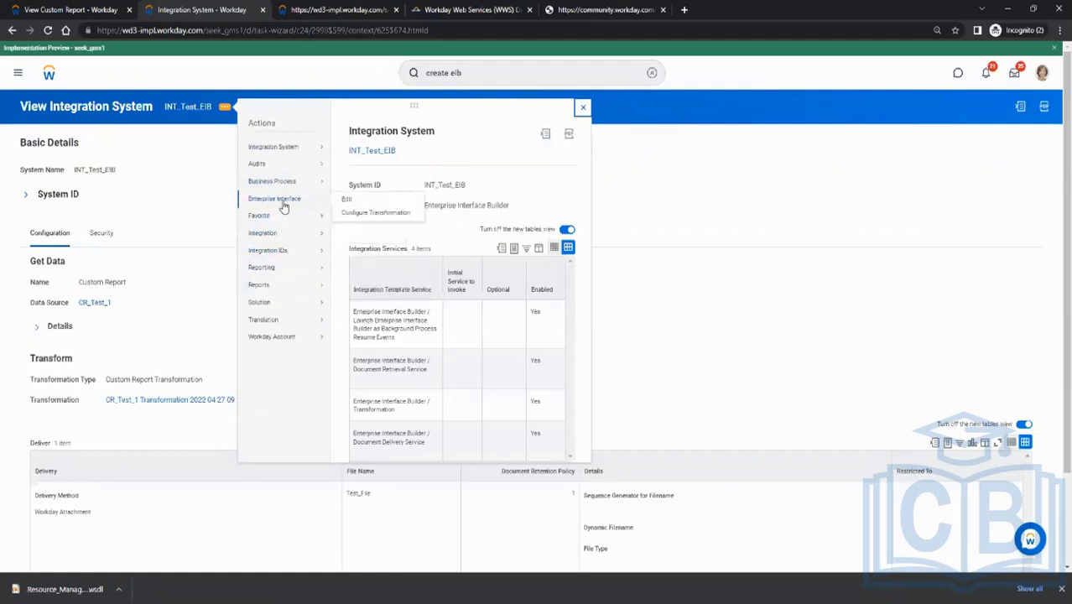
{"action": "left_click", "coordinate": [367, 214]}
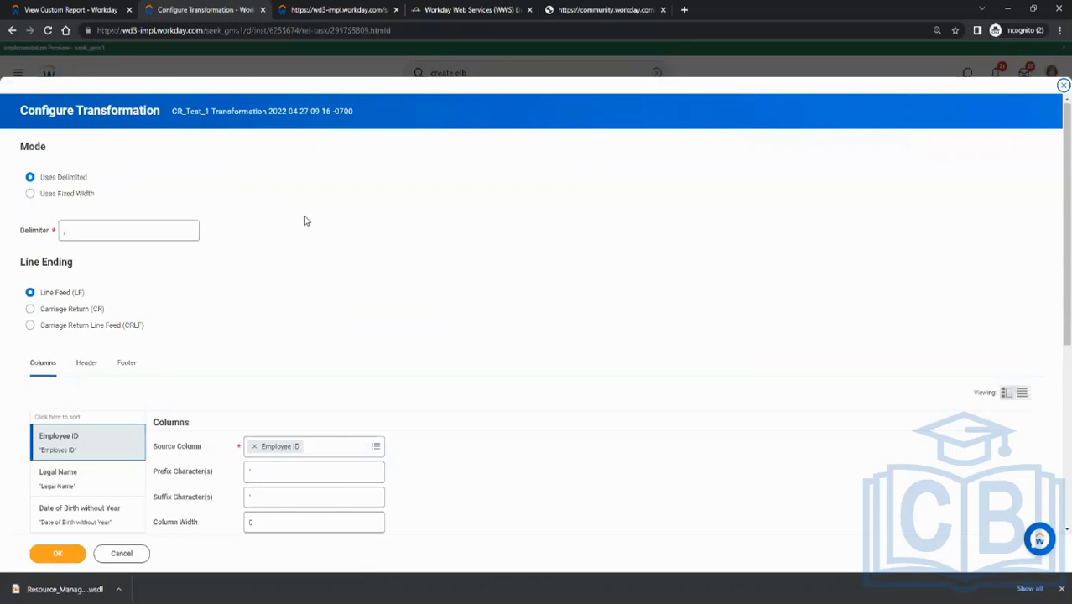
Look through the transformation's column settings, from Employee ID and Legal Name to Dependents
{"action": "scroll", "coordinate": [304, 220], "scroll_direction": "down", "scroll_amount": 3}
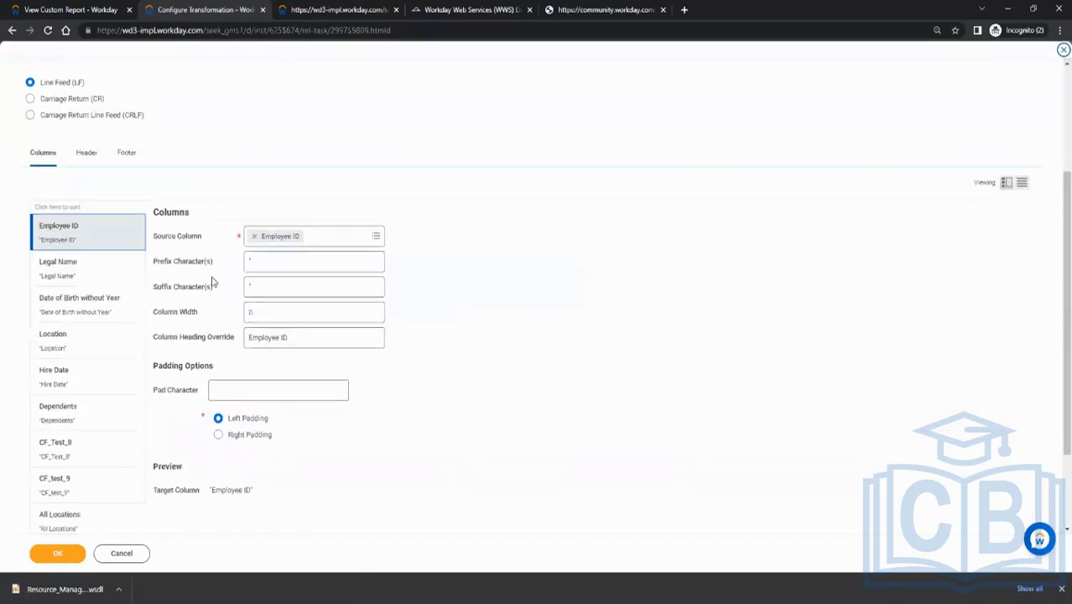
{"action": "left_click", "coordinate": [70, 273]}
{"action": "left_click", "coordinate": [75, 308]}
{"action": "left_click", "coordinate": [69, 349]}
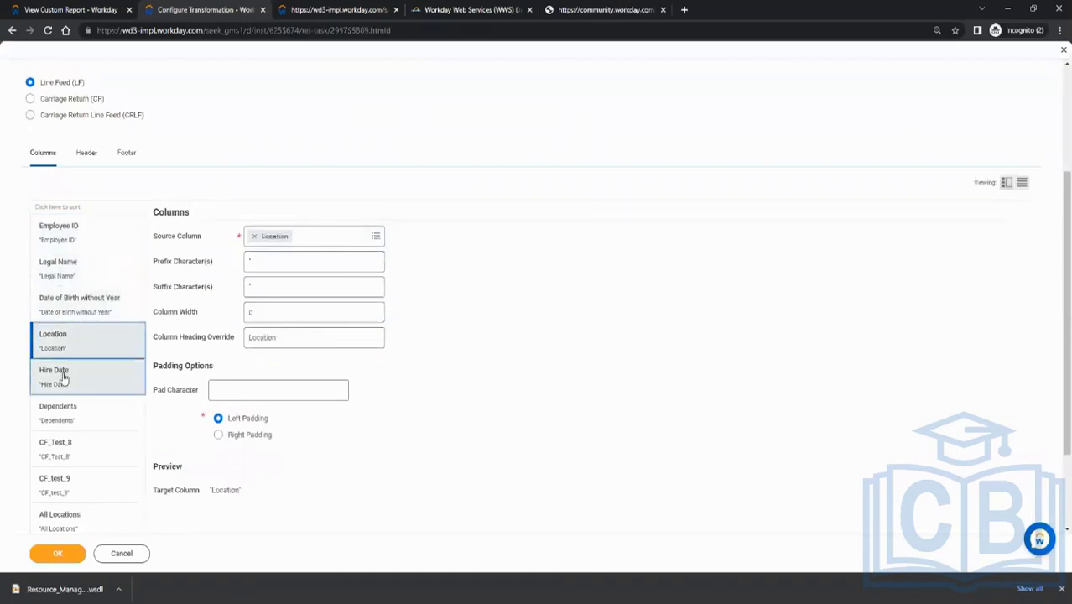
{"action": "left_click", "coordinate": [61, 378]}
{"action": "left_click", "coordinate": [64, 415]}
{"action": "scroll", "coordinate": [88, 400], "scroll_direction": "down", "scroll_amount": 2}
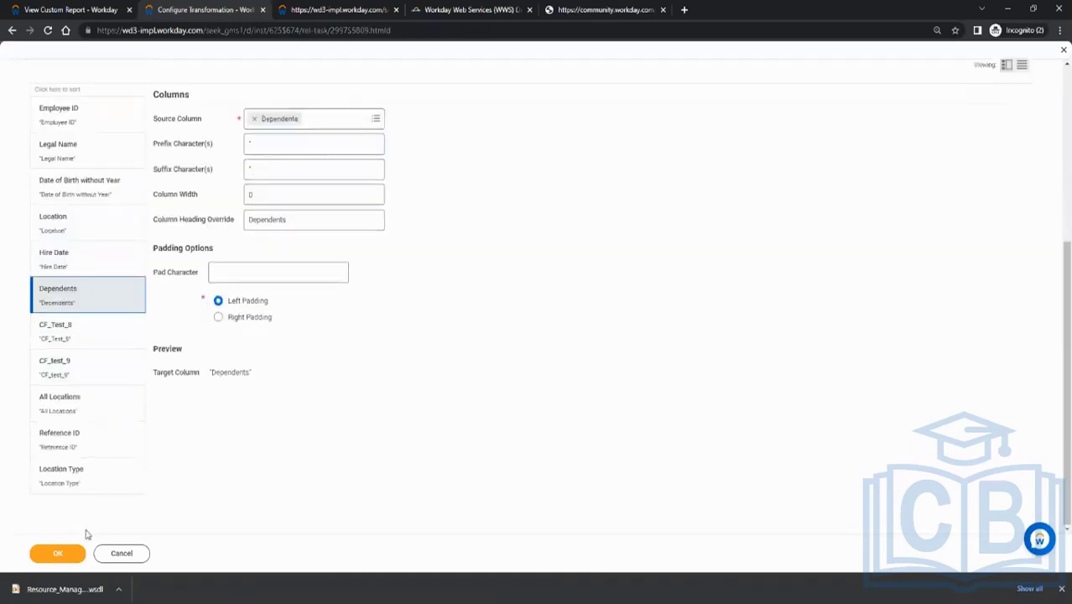
Set the delimiter of the delimited output to the pipe character |
{"action": "scroll", "coordinate": [142, 295], "scroll_direction": "up", "scroll_amount": 5}
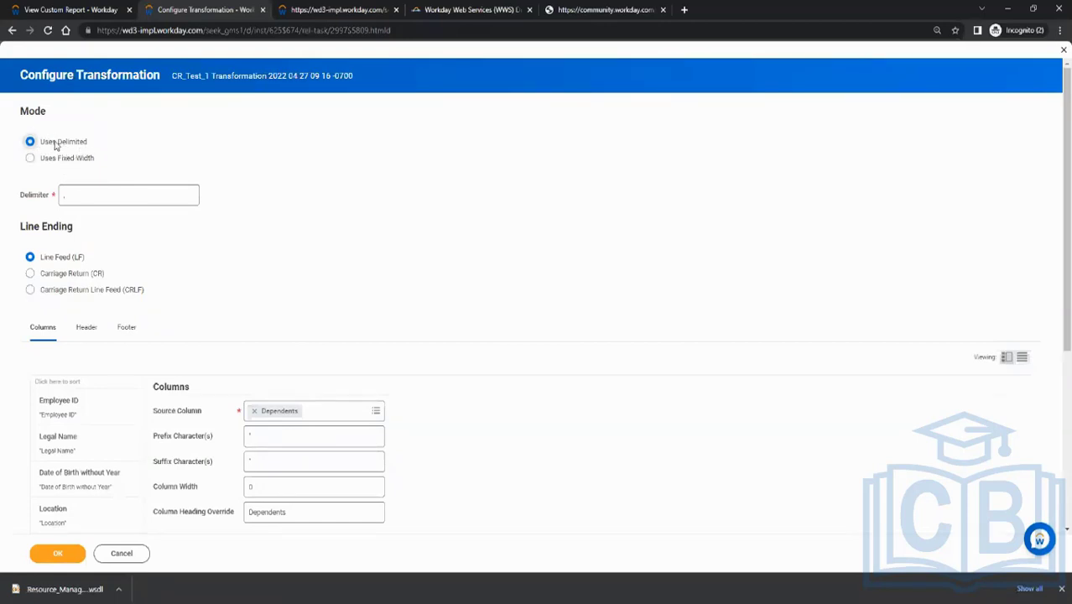
{"action": "left_click", "coordinate": [87, 193]}
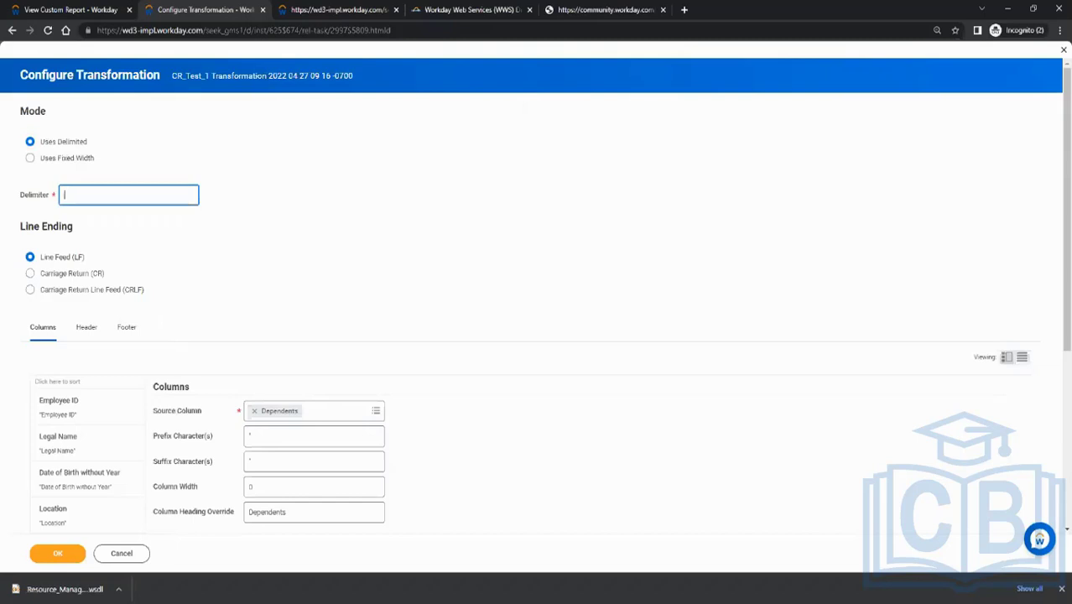
{"action": "left_click", "coordinate": [269, 233]}
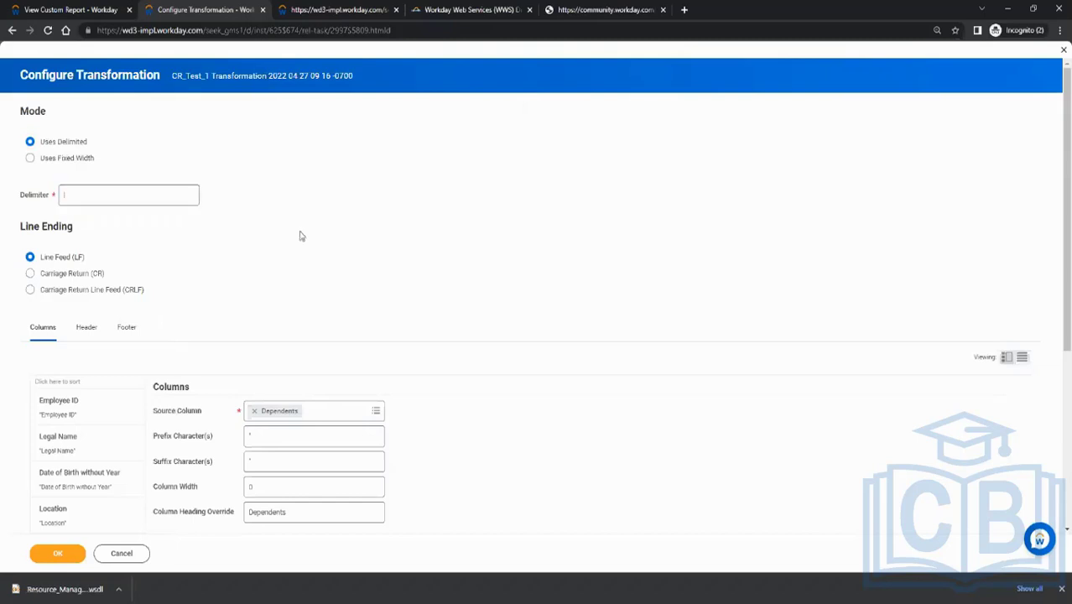
Remove the quotation mark prefix and suffix characters from the Employee ID column
{"action": "scroll", "coordinate": [245, 227], "scroll_direction": "down", "scroll_amount": 1}
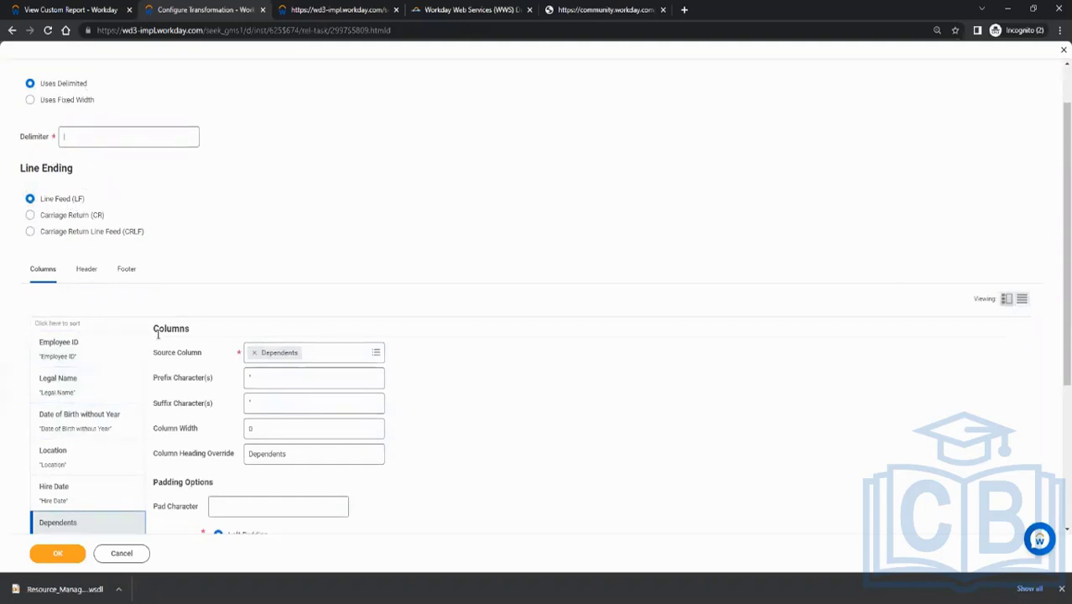
{"action": "scroll", "coordinate": [194, 276], "scroll_direction": "down", "scroll_amount": 2}
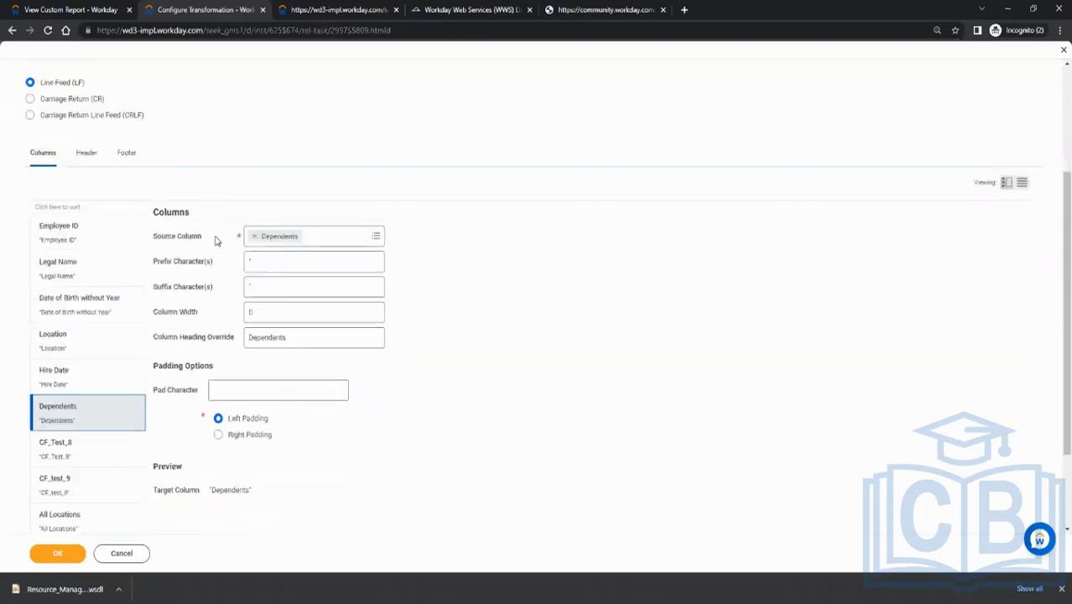
{"action": "left_click", "coordinate": [67, 233]}
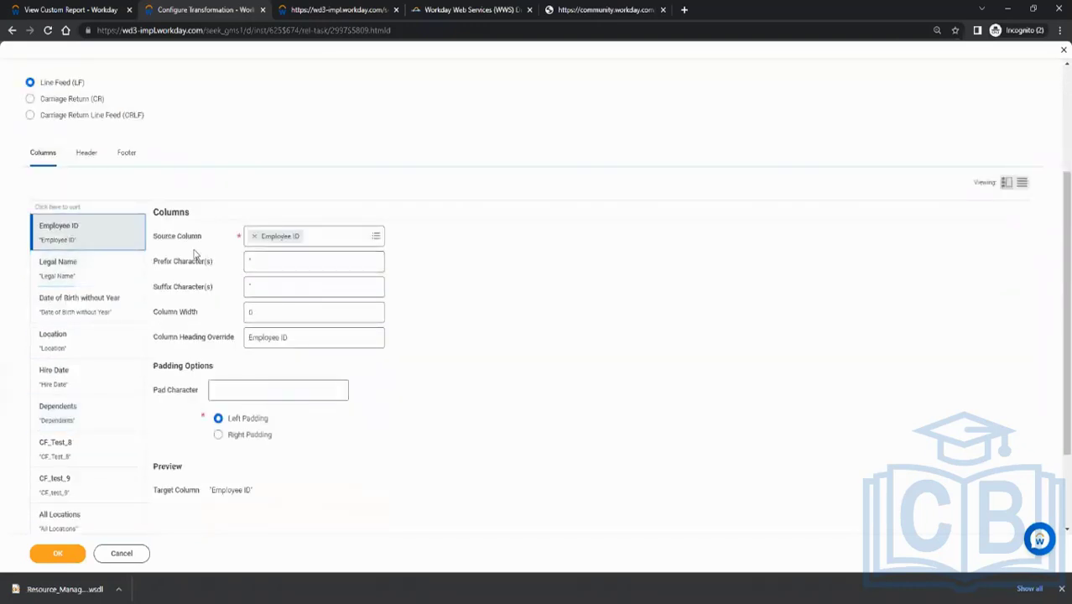
{"action": "left_click", "coordinate": [251, 261]}
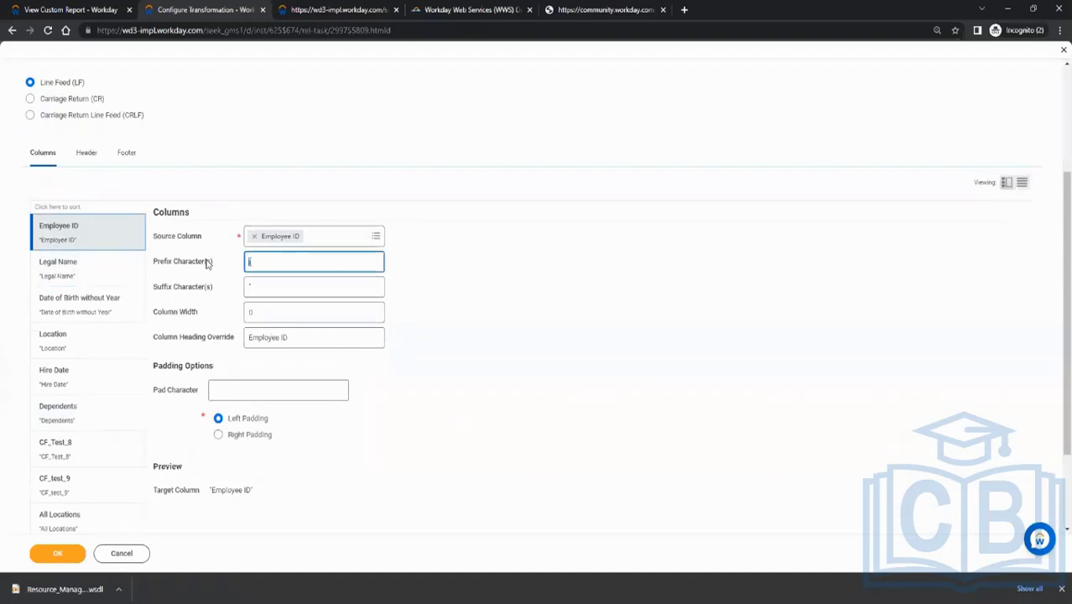
{"action": "key", "text": "BackSpace"}
{"action": "left_click_drag", "start_coordinate": [263, 286], "coordinate": [204, 289]}
{"action": "key", "text": "BackSpace"}
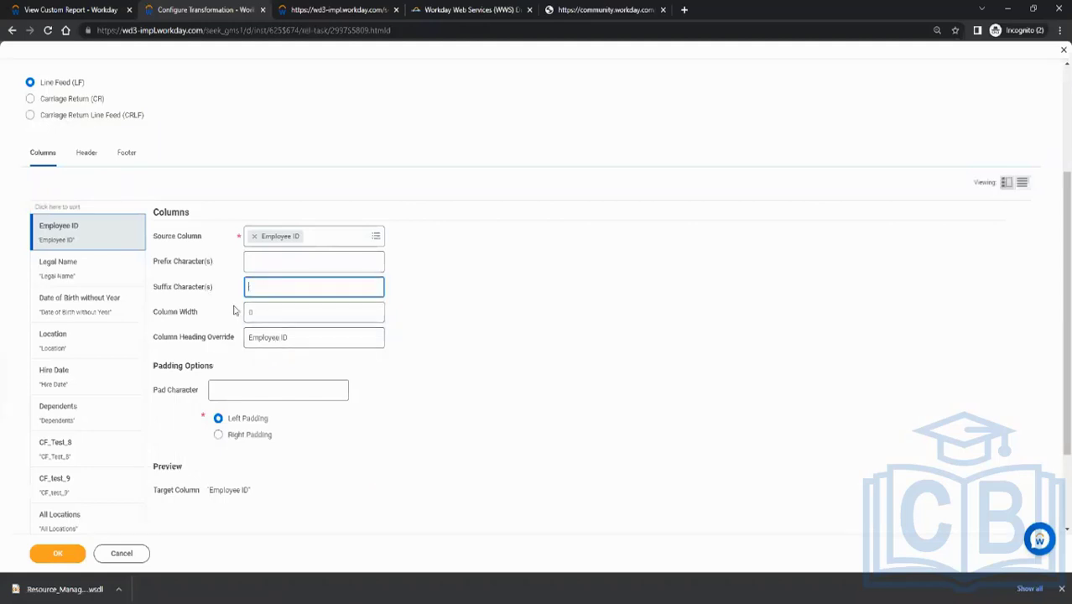
Set the Employee ID column's width to 10 and its pad character to 0 with left padding
{"action": "left_click", "coordinate": [293, 337]}
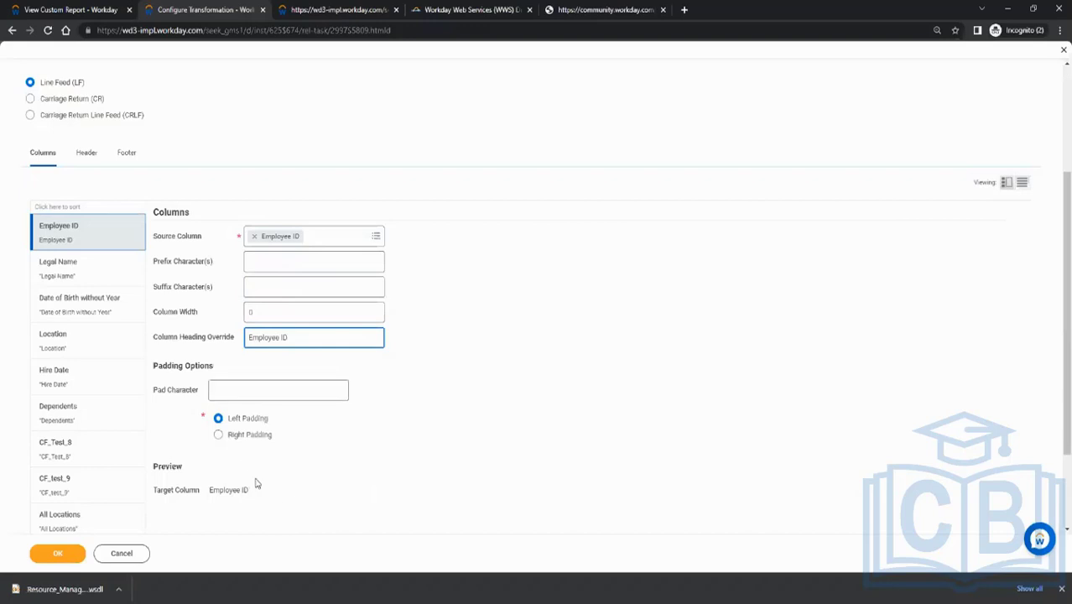
{"action": "left_click", "coordinate": [254, 390]}
{"action": "left_click", "coordinate": [414, 366]}
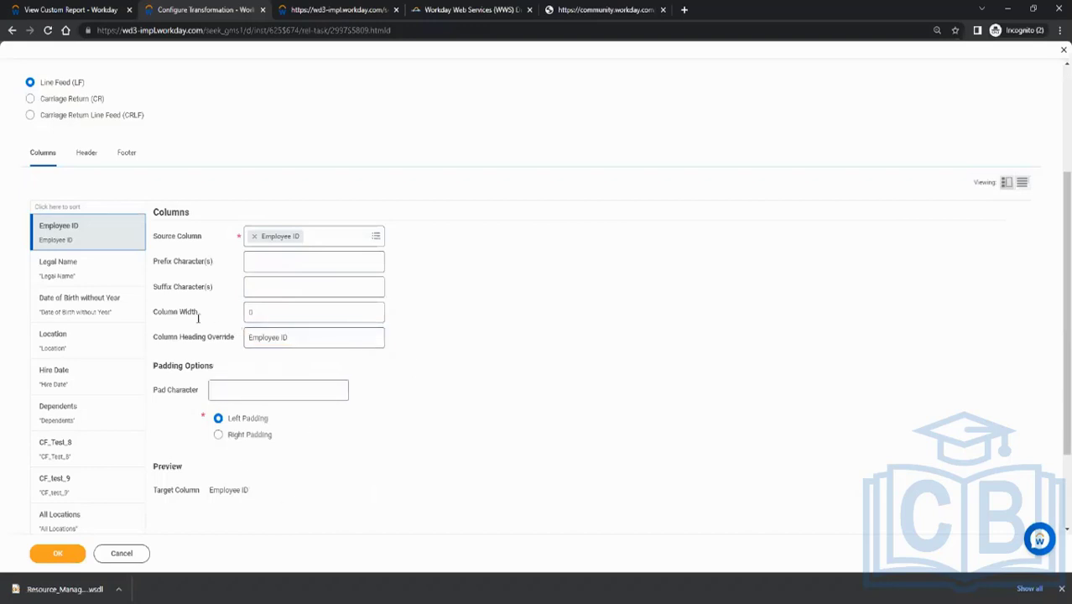
{"action": "left_click", "coordinate": [277, 313]}
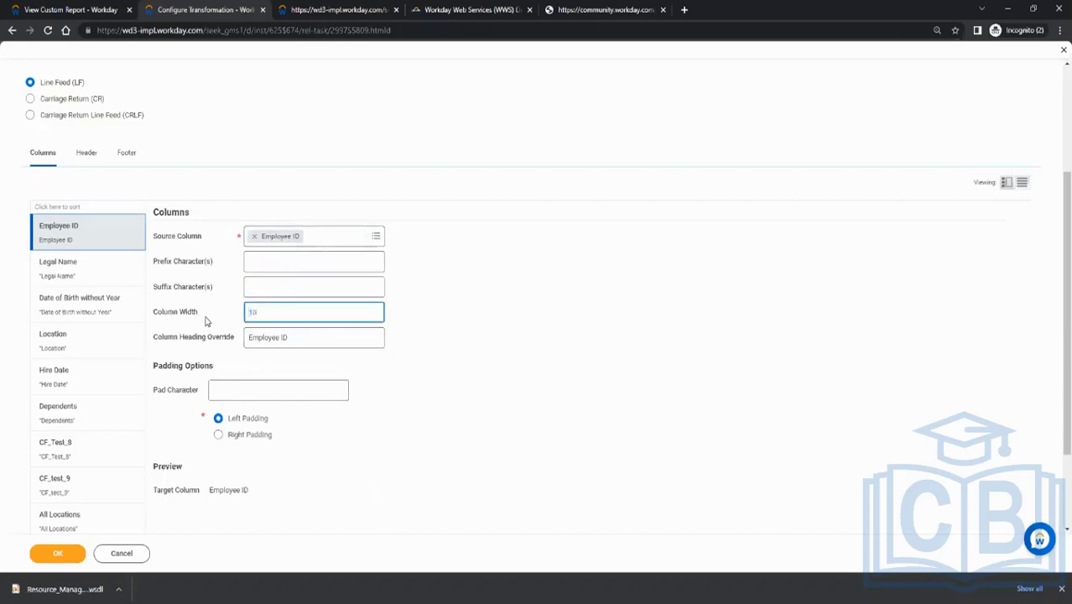
{"action": "left_click", "coordinate": [238, 390]}
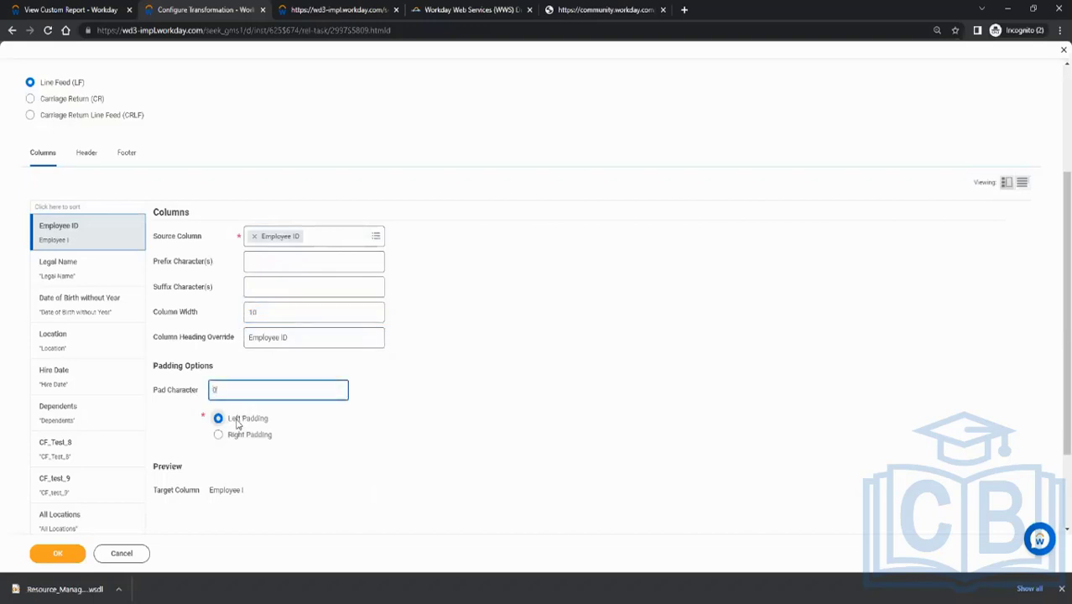
{"action": "left_click", "coordinate": [558, 332]}
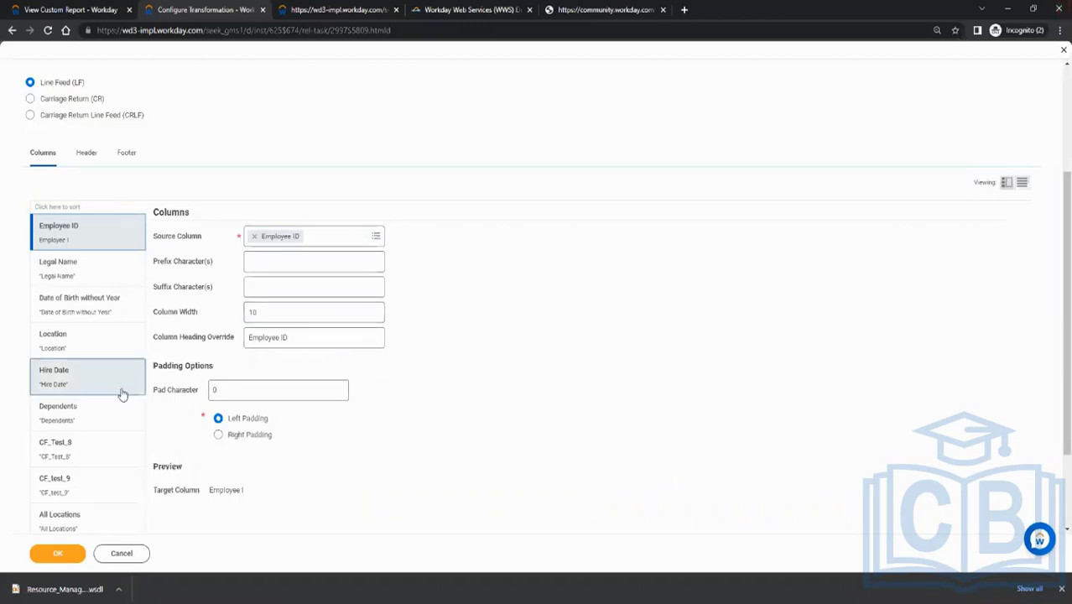
Override the Legal Name column's heading with Name and clear its prefix and suffix characters
{"action": "left_click", "coordinate": [99, 281]}
{"action": "left_click_drag", "start_coordinate": [290, 337], "coordinate": [177, 343]}
{"action": "type", "text": "Nam"}
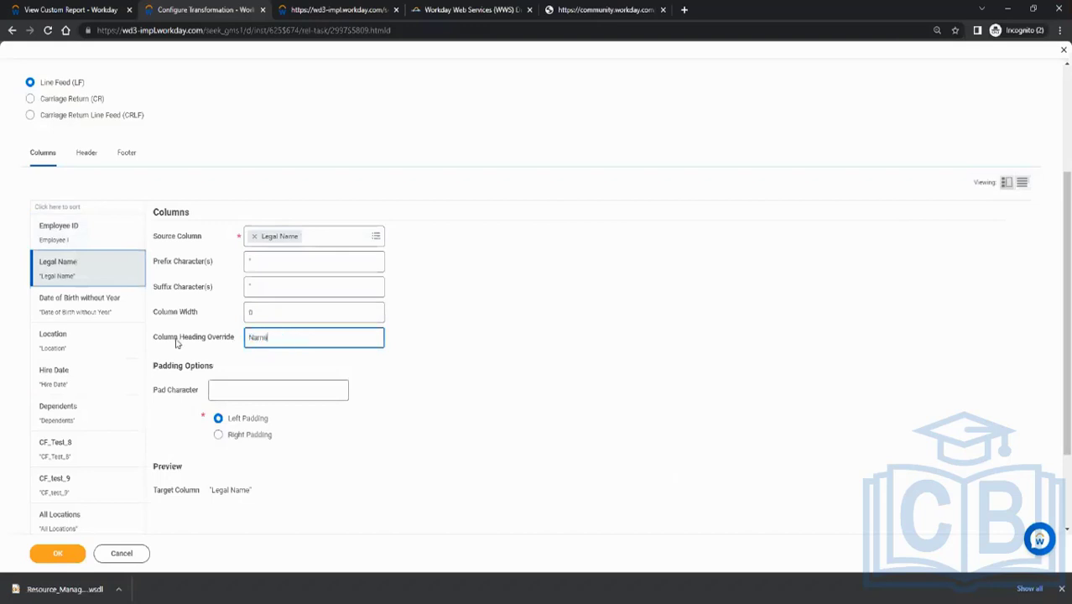
{"action": "type", "text": "e"}
{"action": "left_click", "coordinate": [260, 263]}
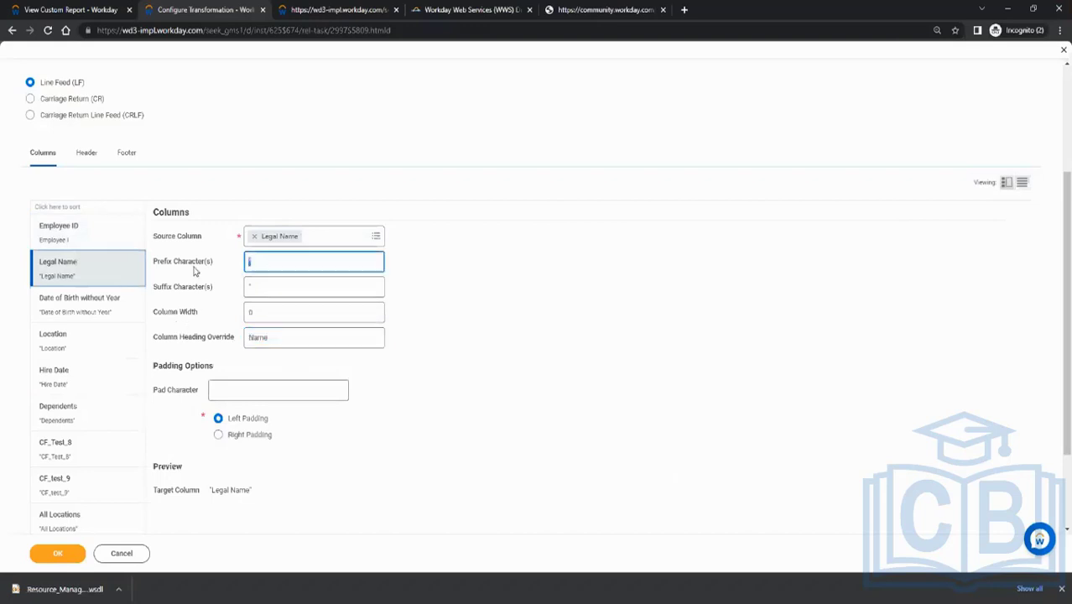
{"action": "left_click", "coordinate": [250, 288]}
Override the Date of Birth without Year column's heading with DOB and clear its prefix and suffix characters
{"action": "left_click", "coordinate": [79, 306]}
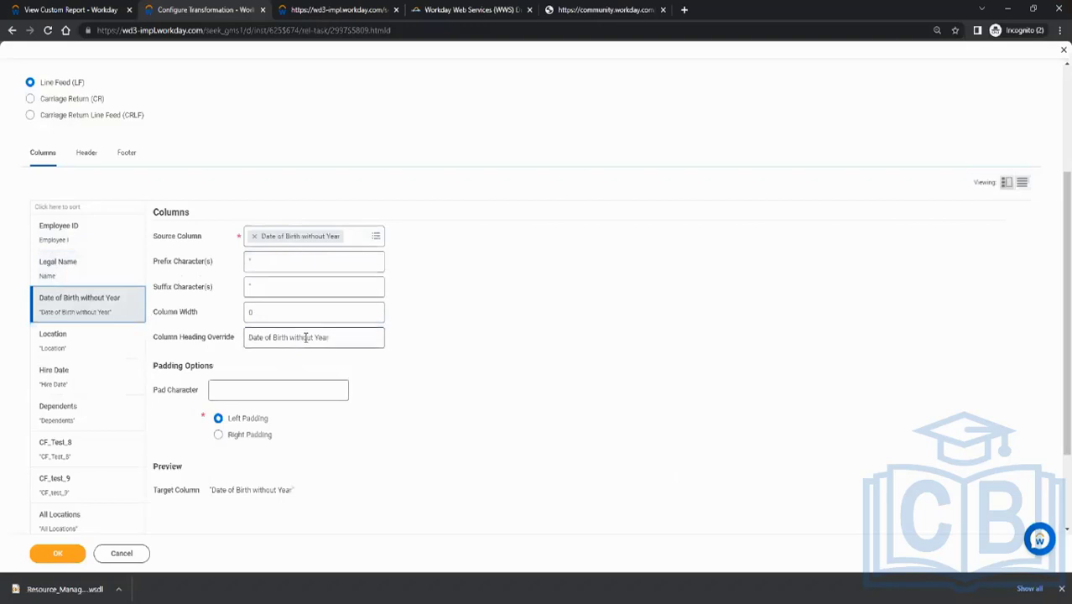
{"action": "left_click_drag", "start_coordinate": [345, 339], "coordinate": [172, 344]}
{"action": "type", "text": "D"}
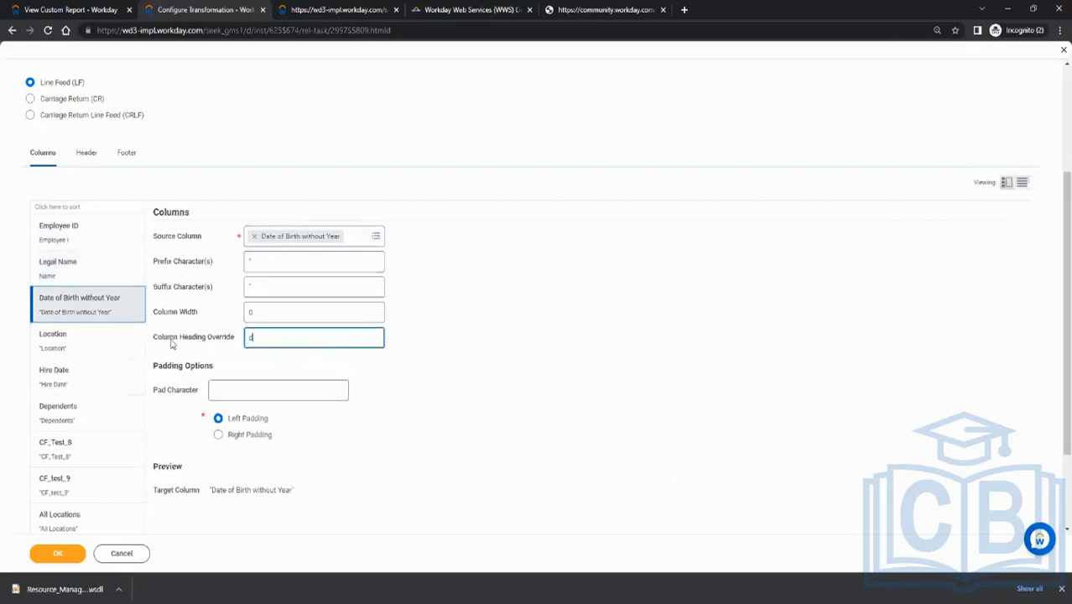
{"action": "type", "text": "b"}
{"action": "left_click", "coordinate": [255, 285]}
{"action": "left_click_drag", "start_coordinate": [240, 260], "coordinate": [203, 266]}
{"action": "key", "text": "BackSpace"}
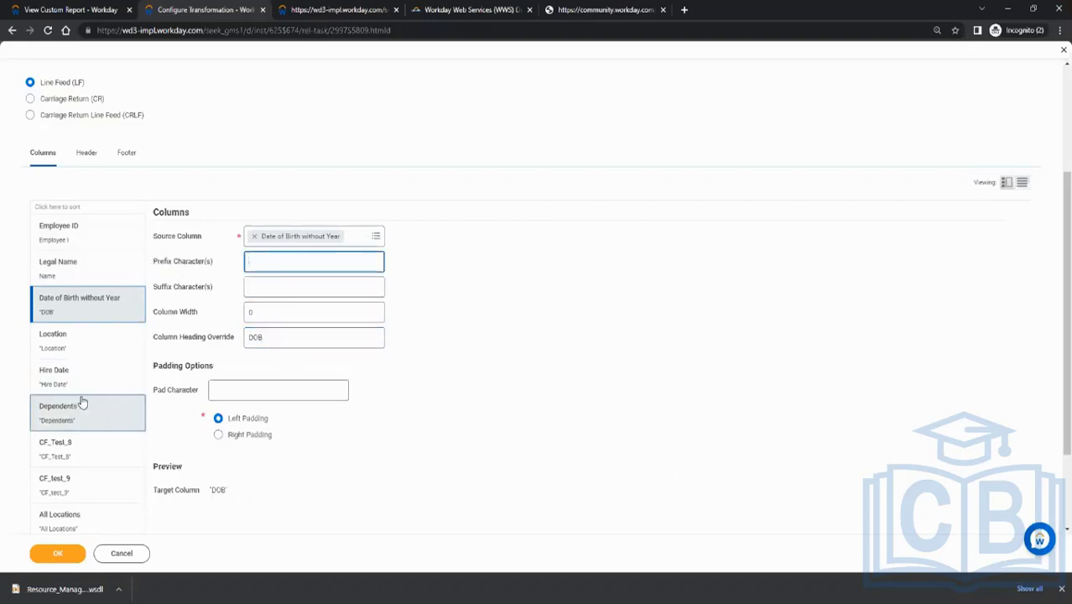
Clear the prefix and suffix characters of the Location and Hire Date columns
{"action": "left_click", "coordinate": [67, 344]}
{"action": "left_click", "coordinate": [275, 262]}
{"action": "left_click", "coordinate": [206, 288]}
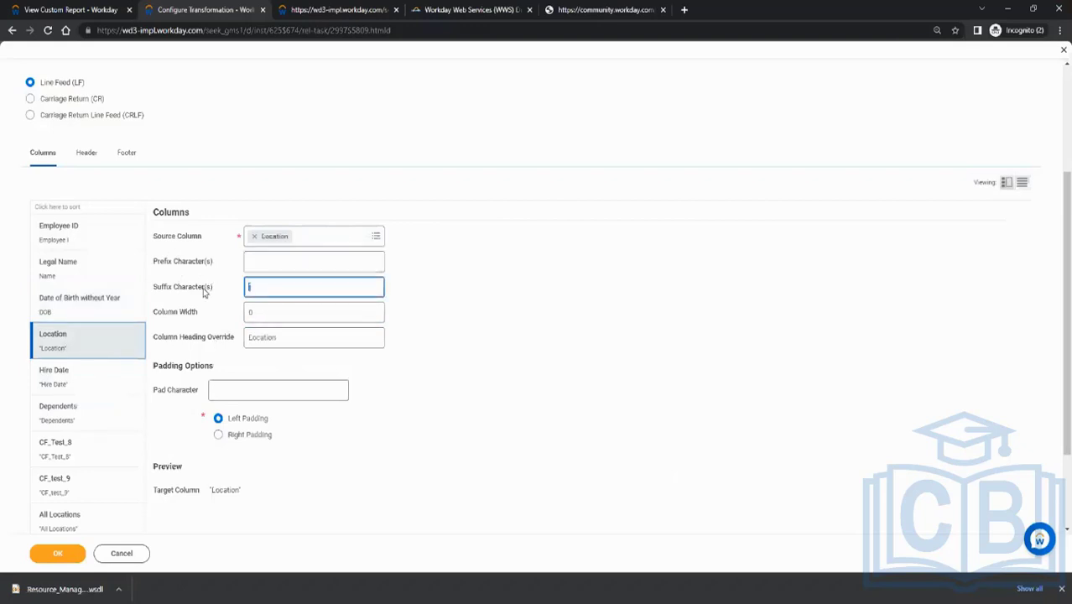
{"action": "left_click", "coordinate": [70, 388]}
{"action": "left_click", "coordinate": [276, 263]}
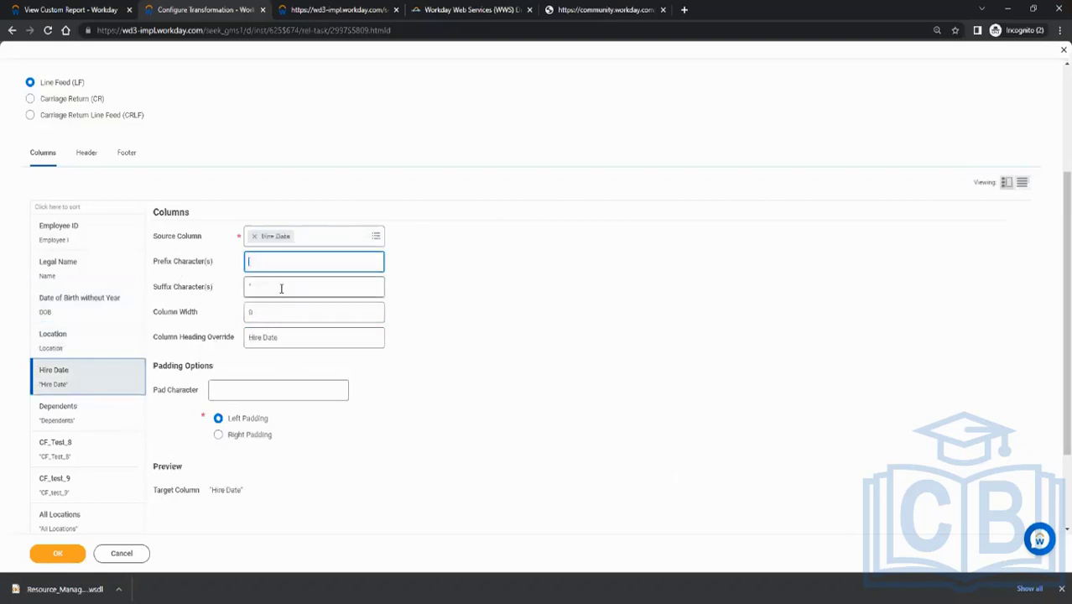
{"action": "left_click", "coordinate": [274, 283]}
Clear the prefix and suffix characters of the Dependents and CF_Test_8 columns
{"action": "left_click", "coordinate": [64, 412]}
{"action": "left_click", "coordinate": [280, 261]}
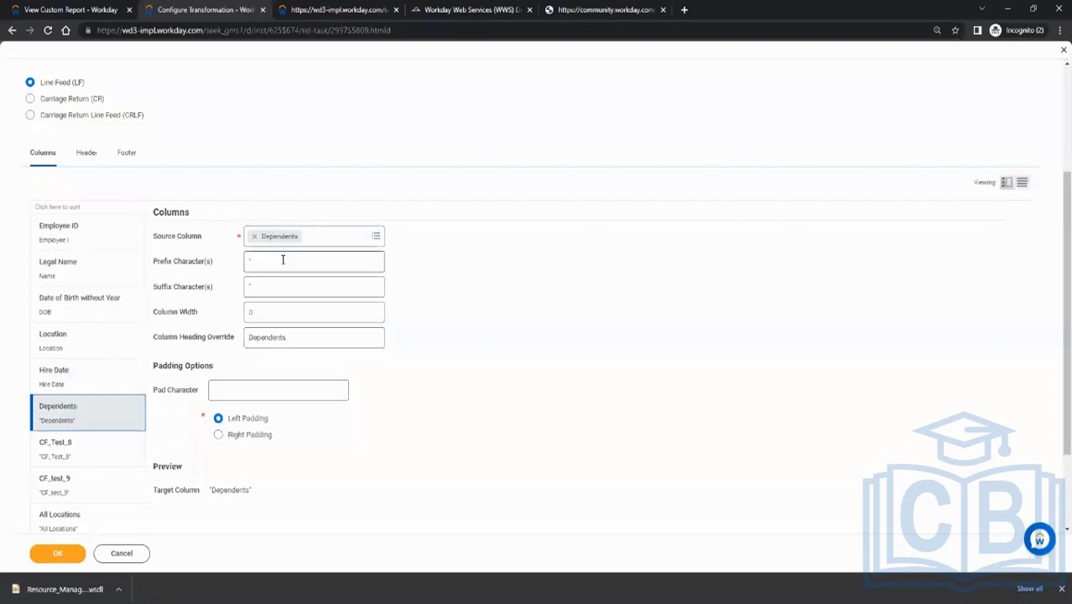
{"action": "left_click", "coordinate": [289, 283]}
{"action": "left_click", "coordinate": [63, 449]}
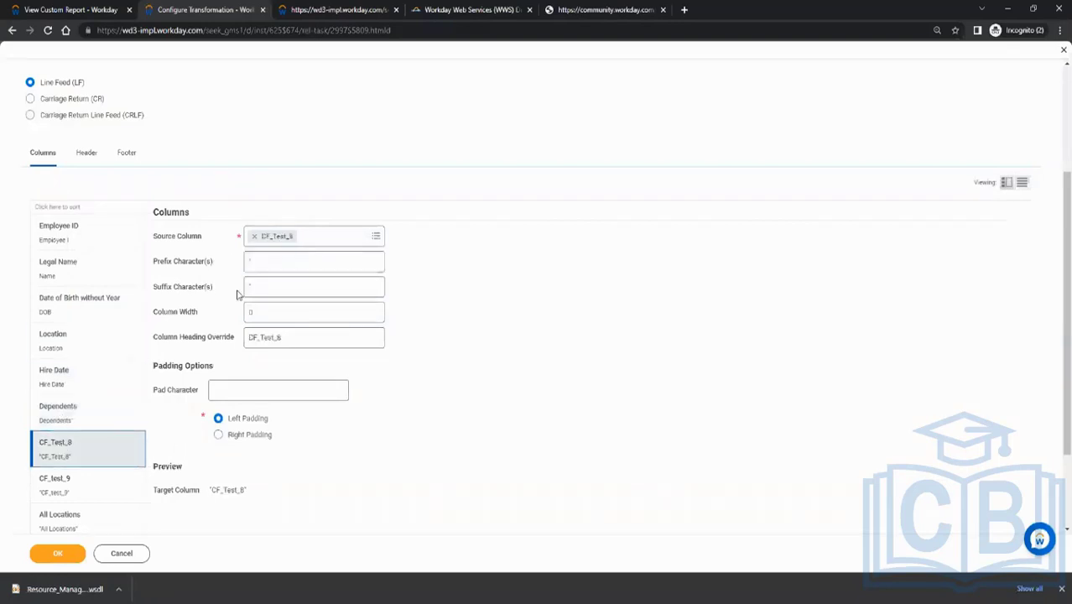
{"action": "left_click", "coordinate": [261, 261]}
{"action": "left_click", "coordinate": [270, 284]}
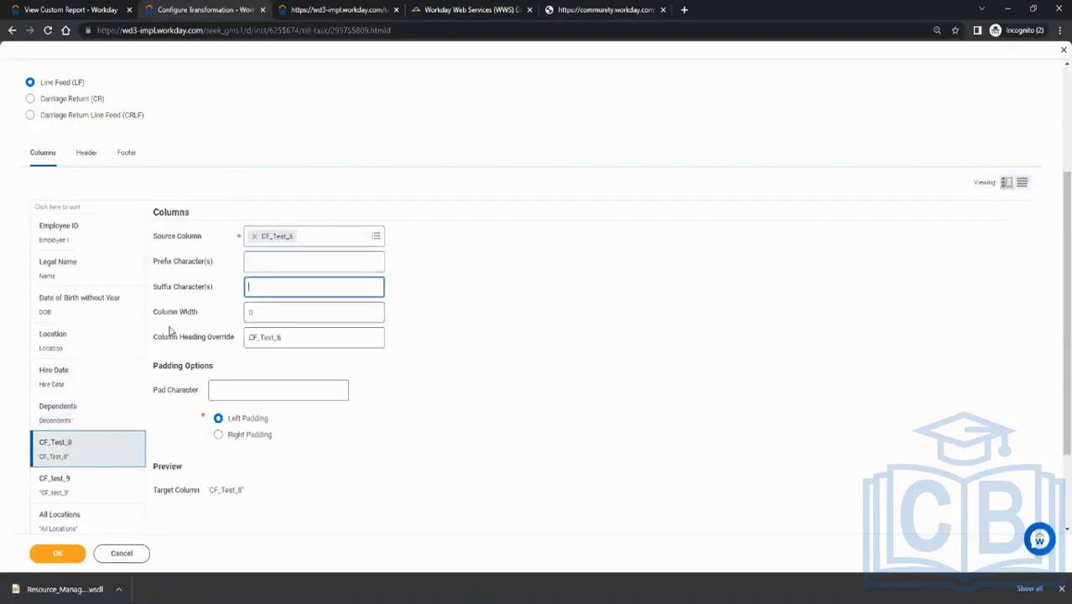
Save the column transformation and review the transformation and delivery settings of the INT_Test_EIB integration system
{"action": "left_click", "coordinate": [74, 479]}
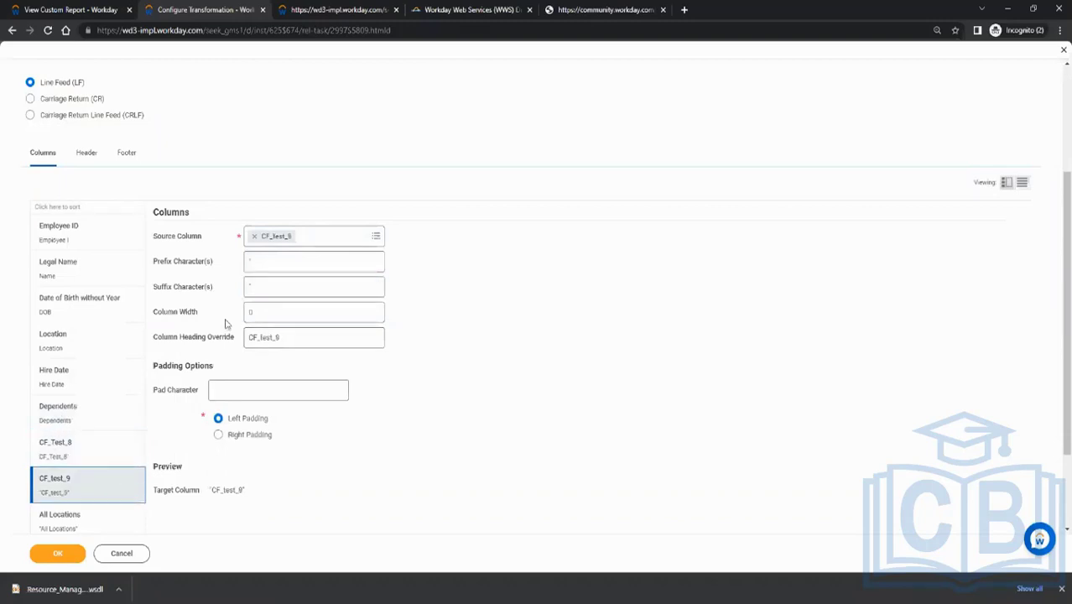
{"action": "scroll", "coordinate": [92, 419], "scroll_direction": "down", "scroll_amount": 3}
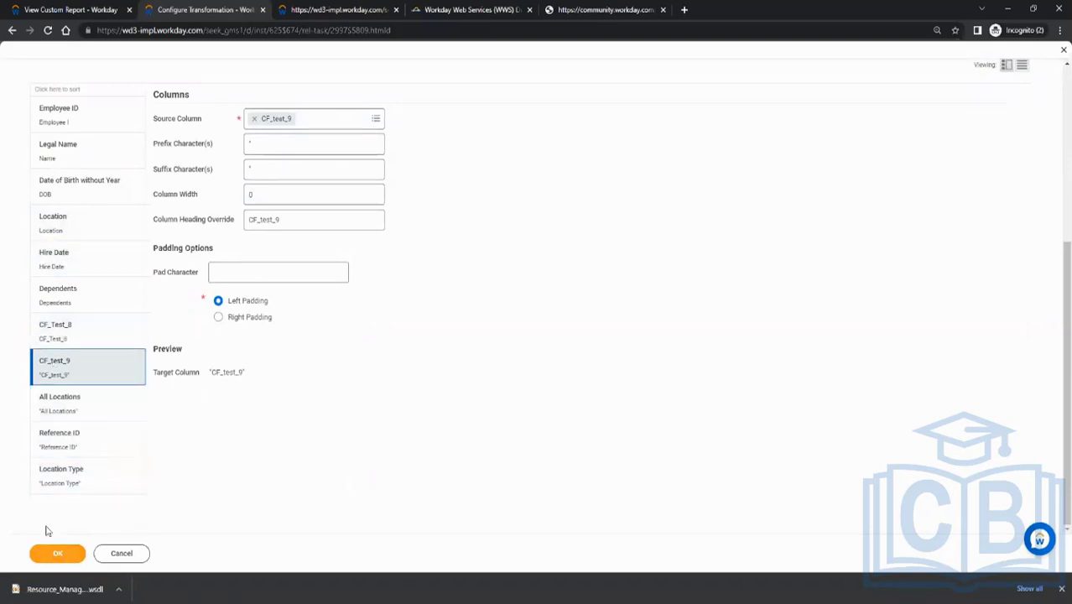
{"action": "left_click", "coordinate": [44, 553]}
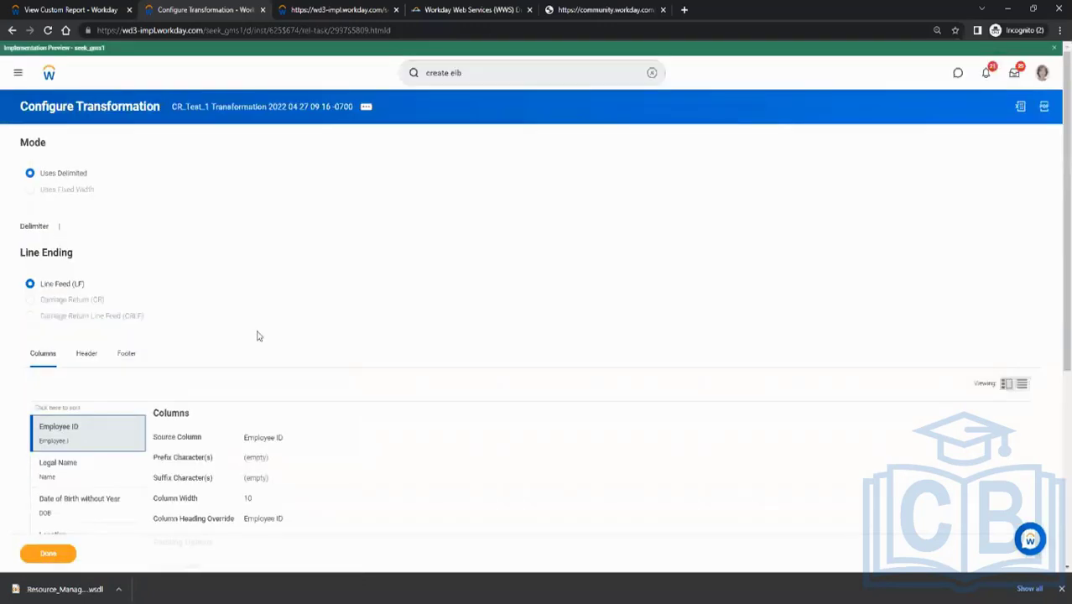
{"action": "left_click", "coordinate": [49, 552]}
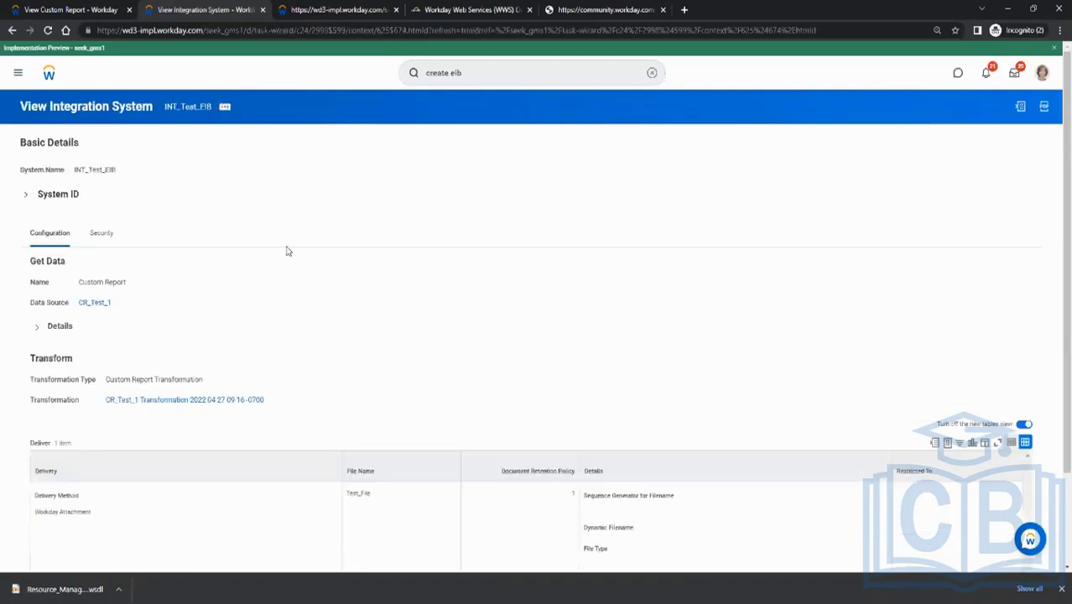
{"action": "scroll", "coordinate": [406, 285], "scroll_direction": "down", "scroll_amount": 2}
{"action": "scroll", "coordinate": [407, 283], "scroll_direction": "up", "scroll_amount": 2}
{"action": "left_click_drag", "start_coordinate": [112, 380], "coordinate": [209, 382]}
{"action": "left_click", "coordinate": [296, 339]}
Launch the INT_Test_EIB integration with the Run Now frequency, leaving the file name and retention policy at system defaults
{"action": "left_click", "coordinate": [225, 110]}
{"action": "mouse_move", "coordinate": [241, 199]}
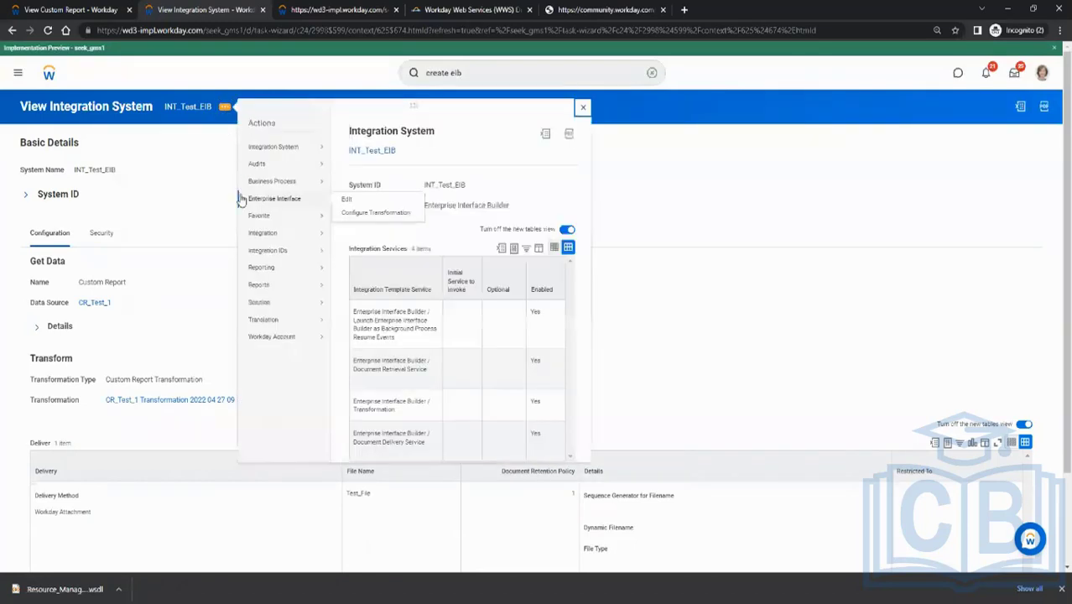
{"action": "mouse_move", "coordinate": [263, 240]}
{"action": "left_click", "coordinate": [350, 234]}
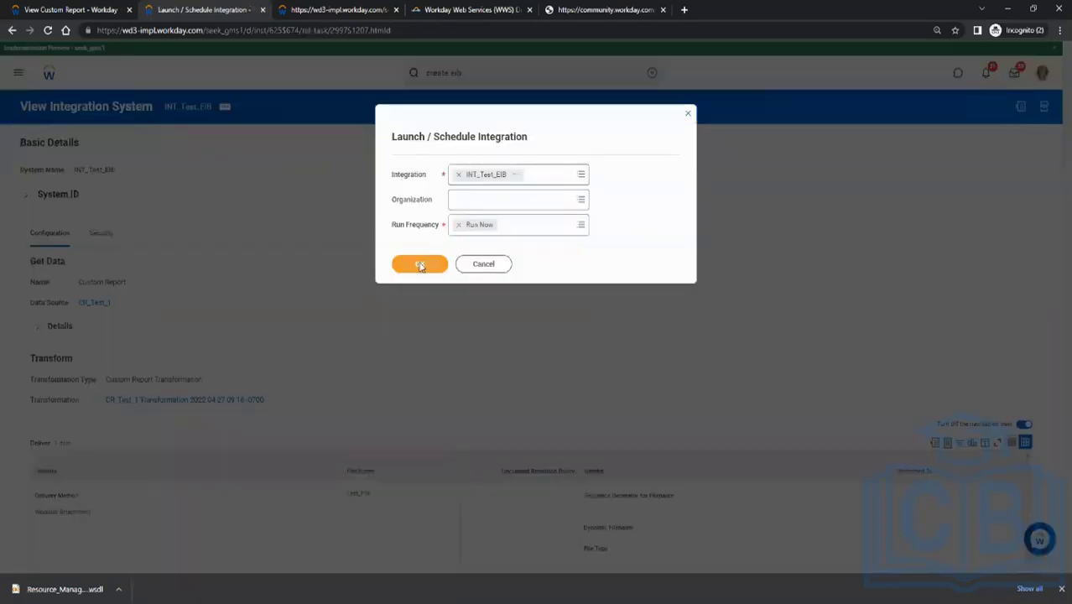
{"action": "left_click", "coordinate": [420, 264]}
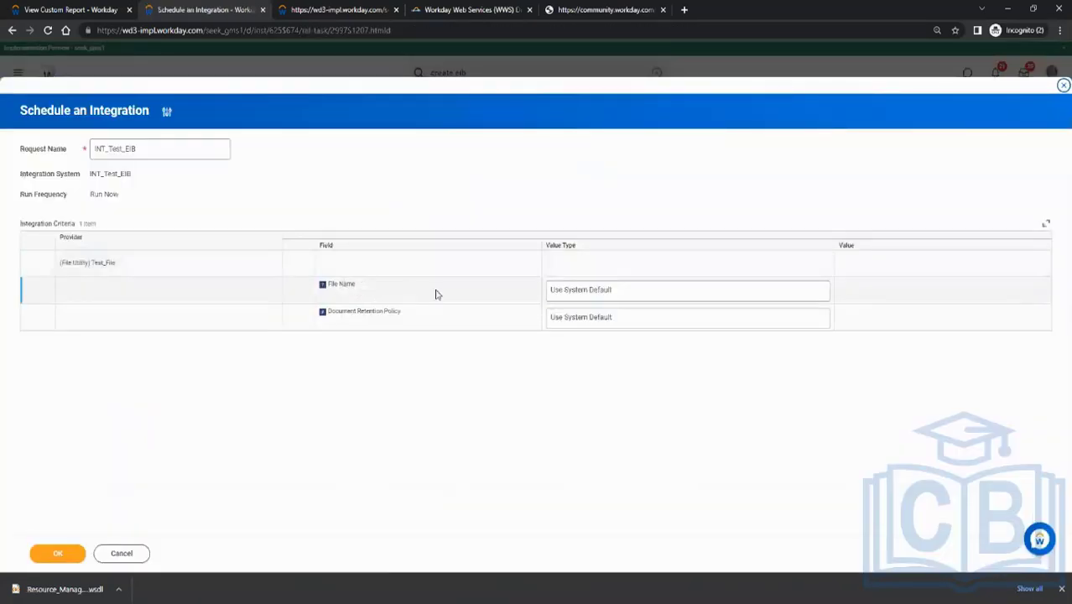
{"action": "left_click", "coordinate": [57, 555]}
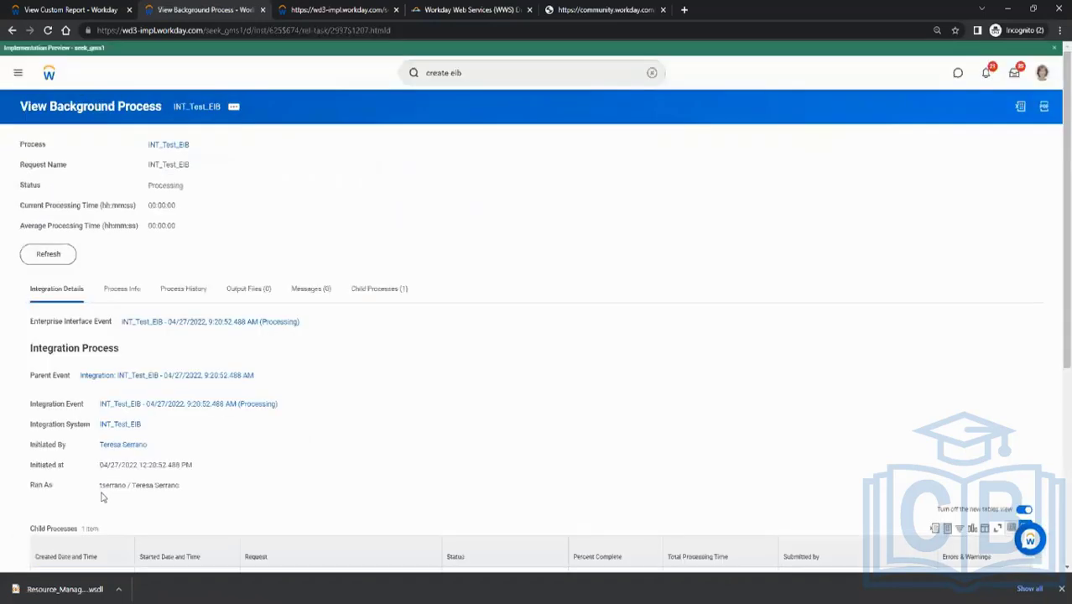
Refresh the INT_Test_EIB background process until it finishes
{"action": "left_click", "coordinate": [60, 260]}
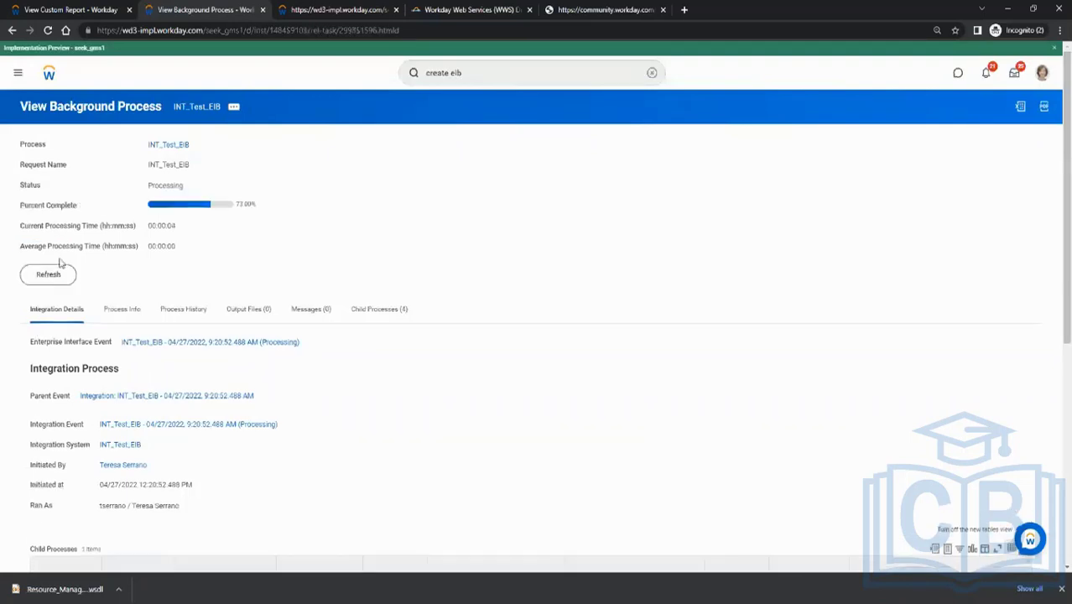
{"action": "left_click", "coordinate": [53, 278]}
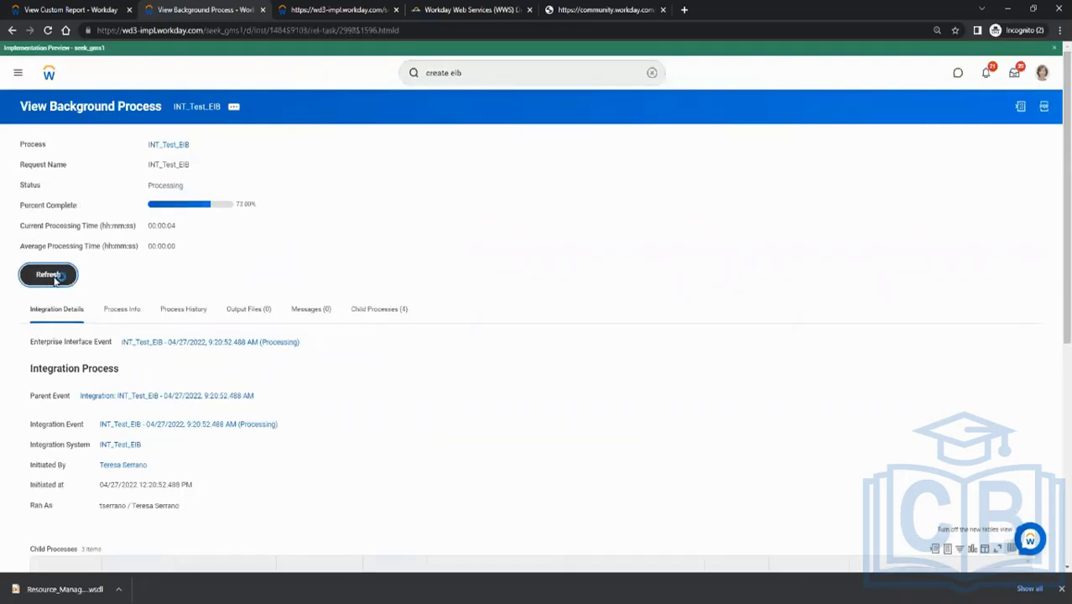
{"action": "left_click", "coordinate": [54, 280]}
{"action": "left_click", "coordinate": [59, 279]}
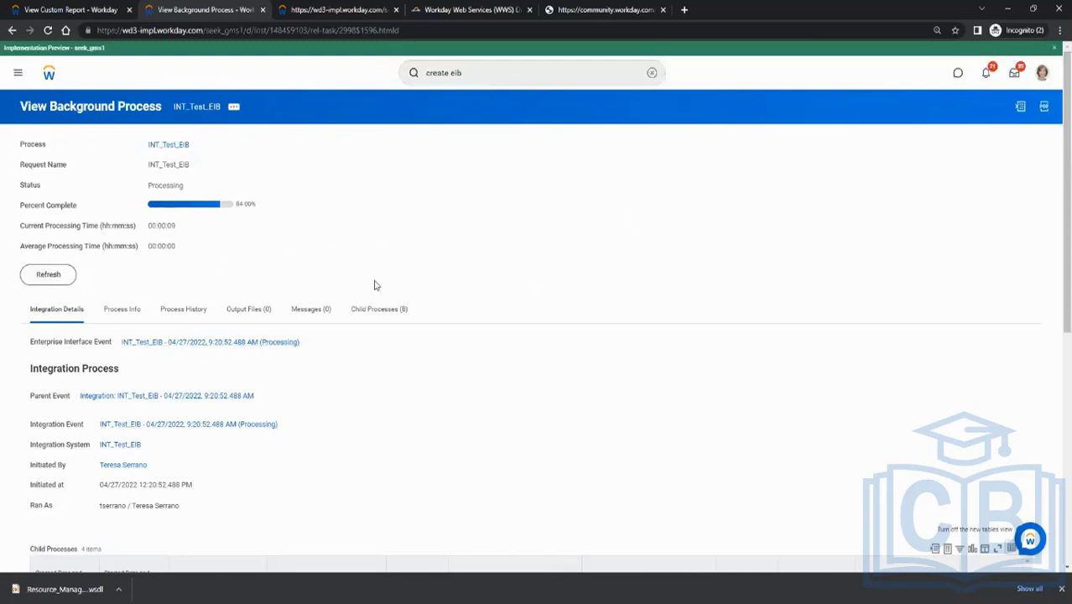
{"action": "left_click", "coordinate": [50, 276]}
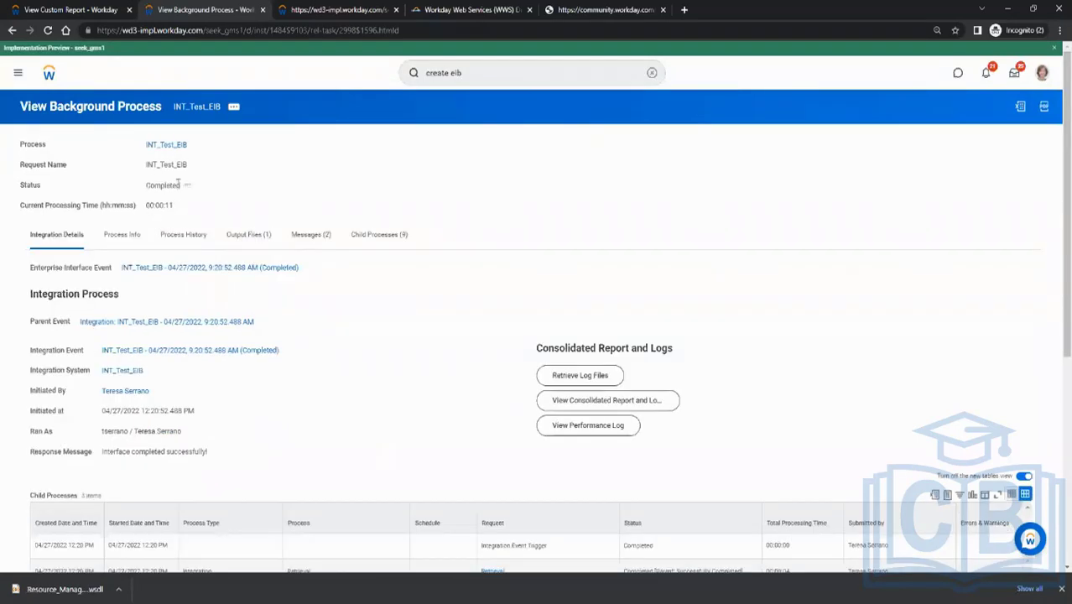
Download the Test_File output of the integration run and show it in its folder
{"action": "left_click", "coordinate": [252, 237]}
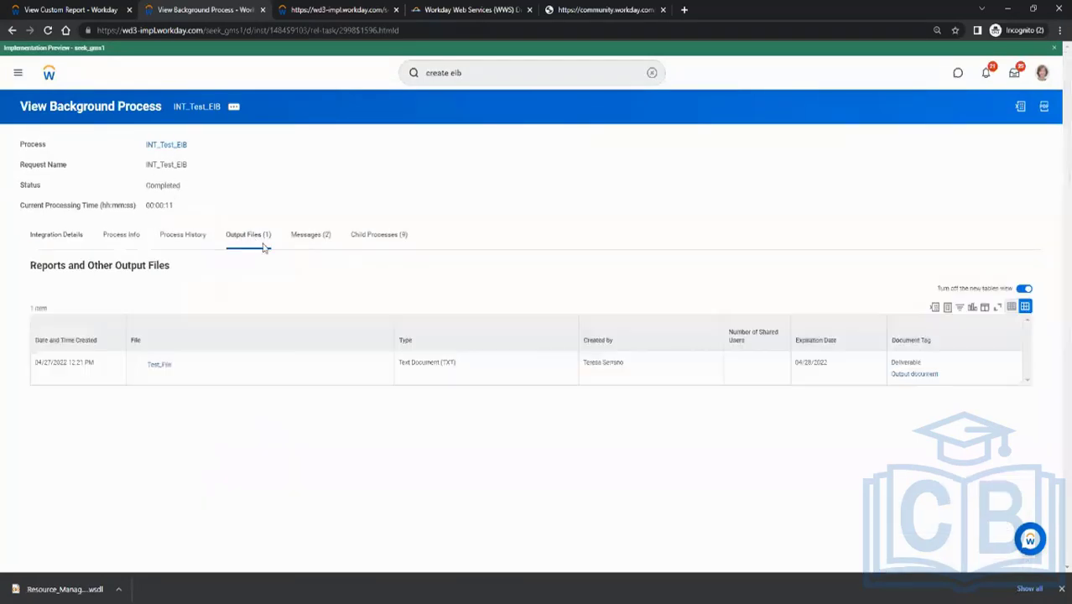
{"action": "left_click", "coordinate": [159, 366]}
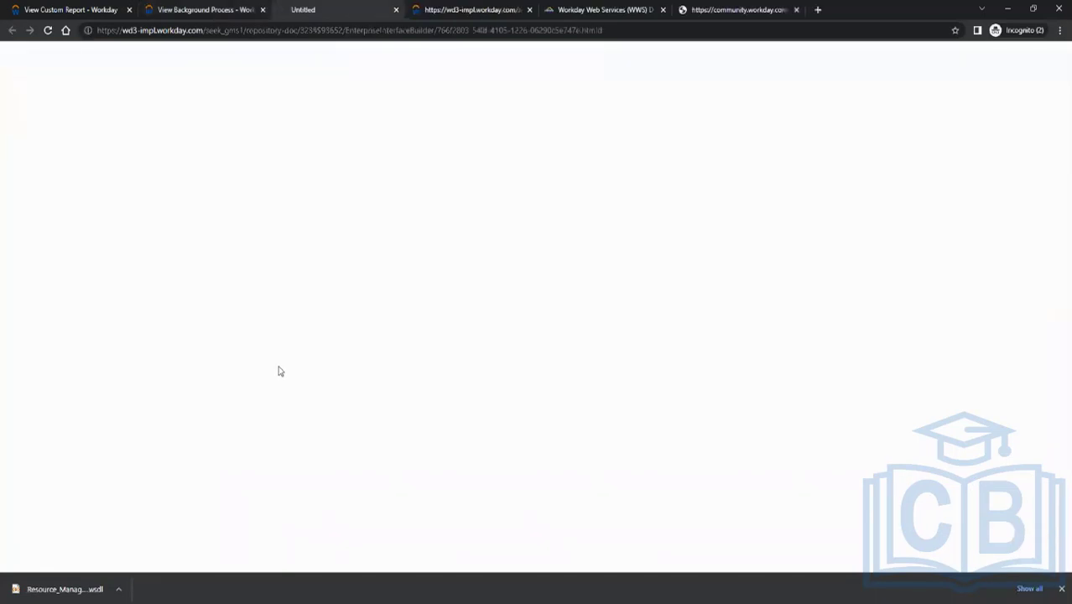
{"action": "left_click", "coordinate": [119, 590]}
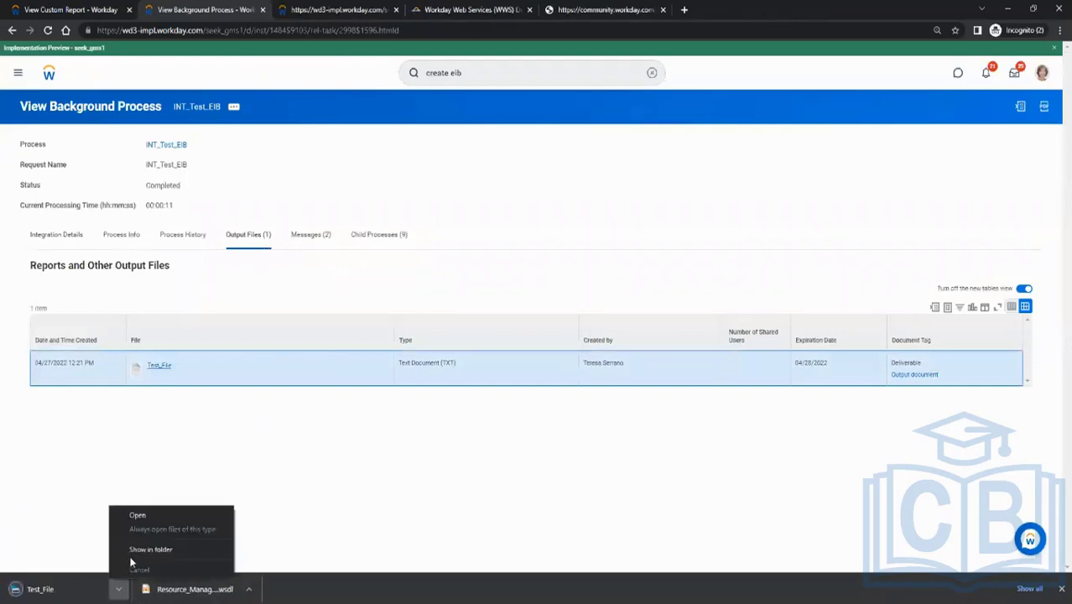
{"action": "left_click", "coordinate": [132, 557]}
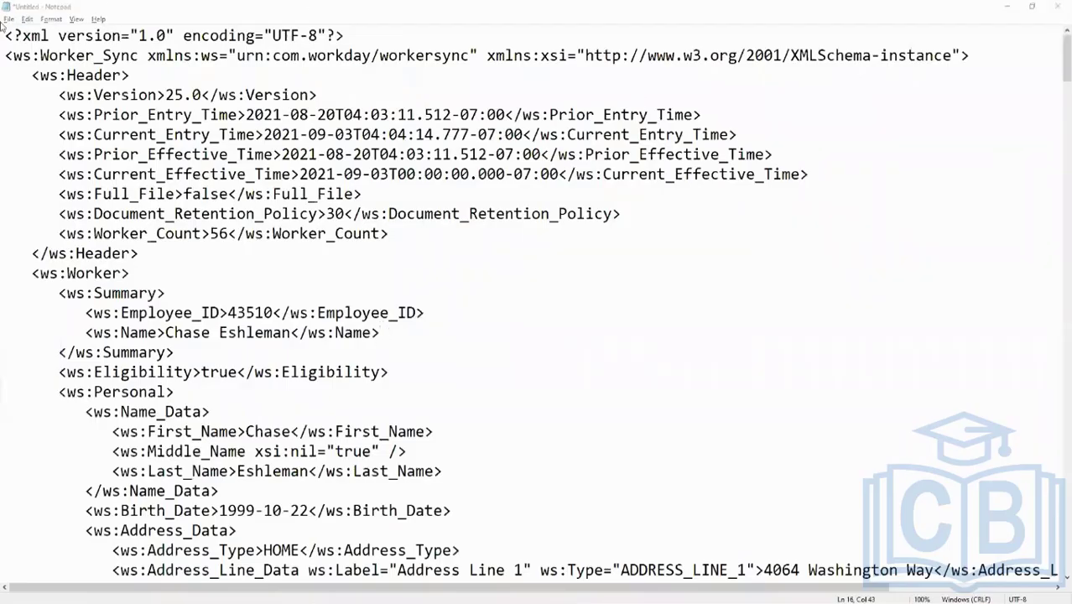
{"action": "left_click", "coordinate": [10, 18]}
{"action": "left_click", "coordinate": [34, 59]}
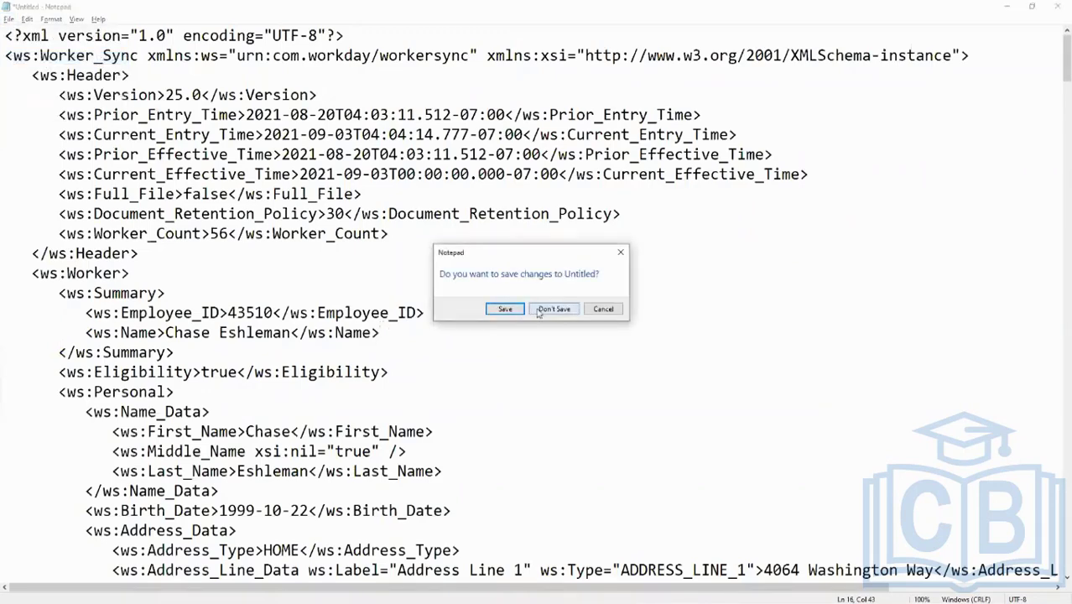
{"action": "left_click", "coordinate": [557, 310]}
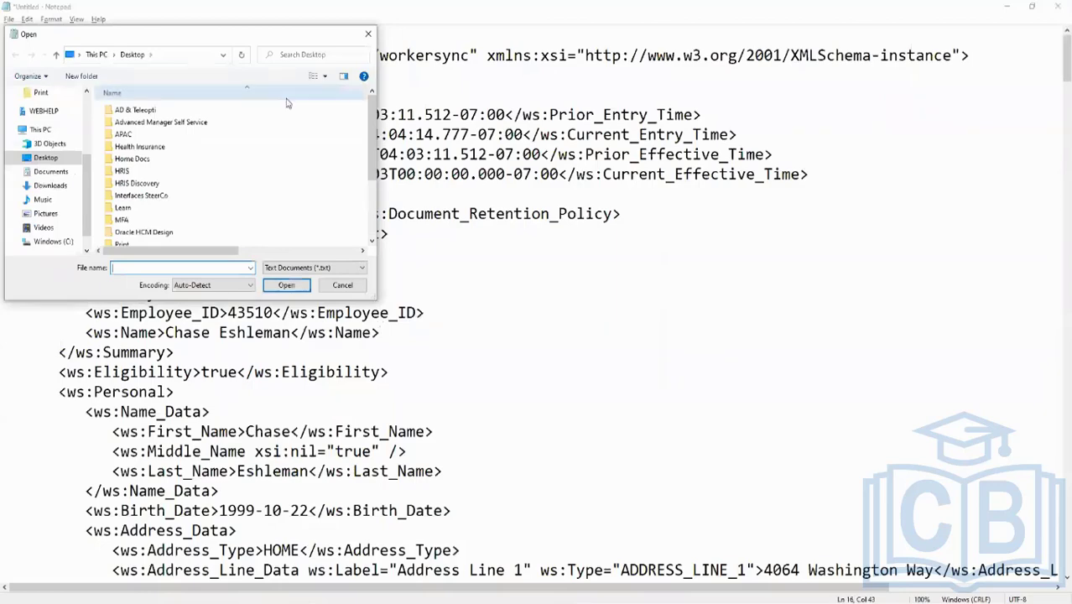
{"action": "left_click_drag", "start_coordinate": [228, 37], "coordinate": [0, 276]}
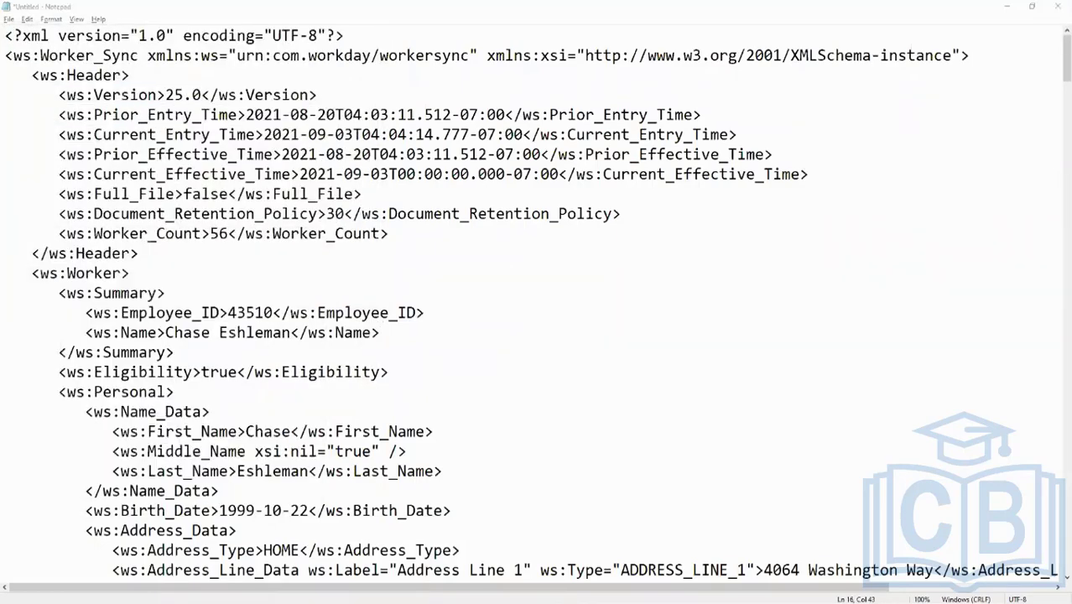
{"action": "key", "text": "Return"}
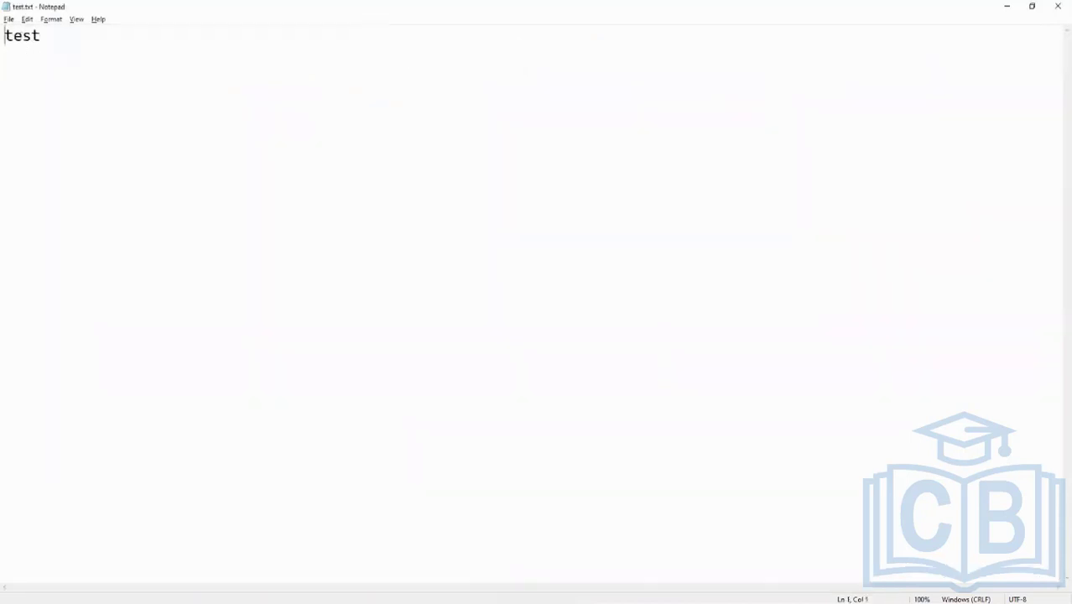
{"action": "left_click", "coordinate": [344, 122]}
{"action": "left_click", "coordinate": [1058, 6]}
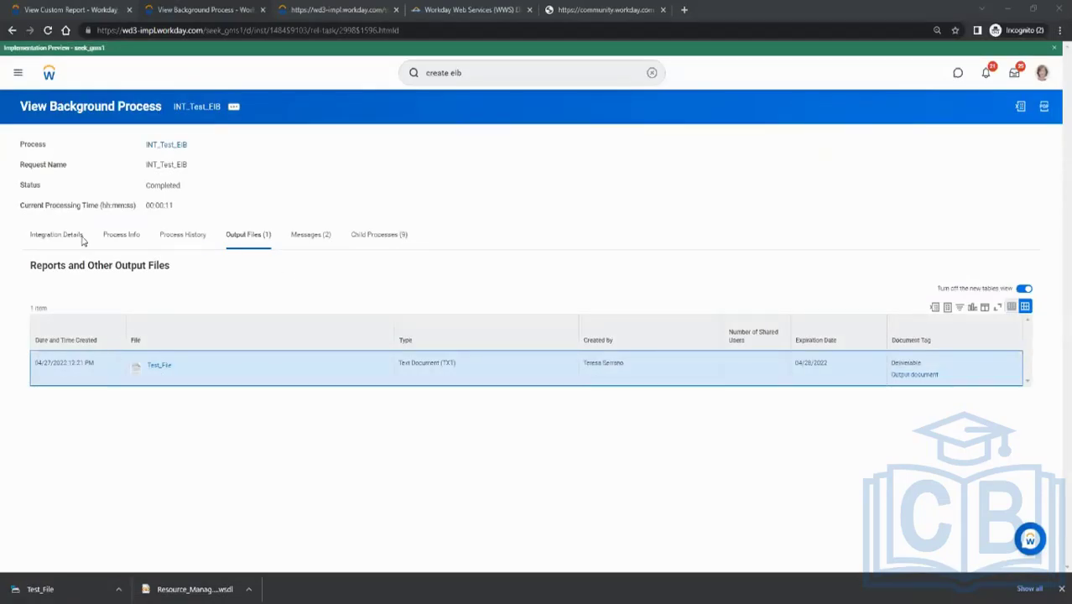
Show the downloaded Test_File in its folder, paste its contents into a new Notepad document, and maximize the window
{"action": "left_click", "coordinate": [119, 590]}
{"action": "left_click", "coordinate": [139, 550]}
{"action": "key", "text": "ctrl+v"}
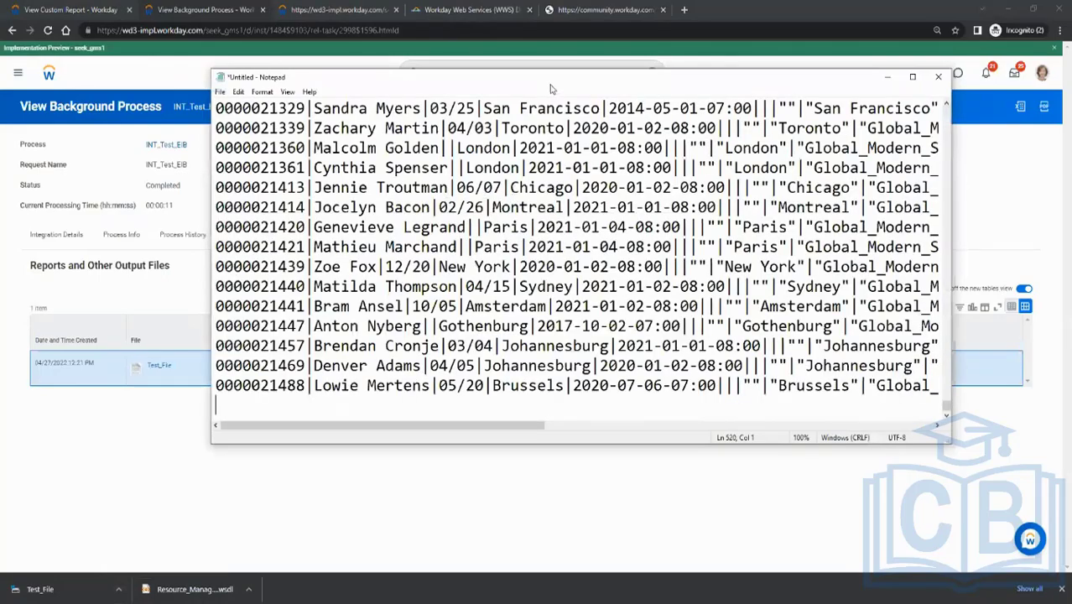
{"action": "double_click", "coordinate": [551, 84]}
Examine the pasted output from its header row down, checking the overridden column headings and the zero-padded employee IDs
{"action": "scroll", "coordinate": [1067, 541], "scroll_direction": "up", "scroll_amount": 6}
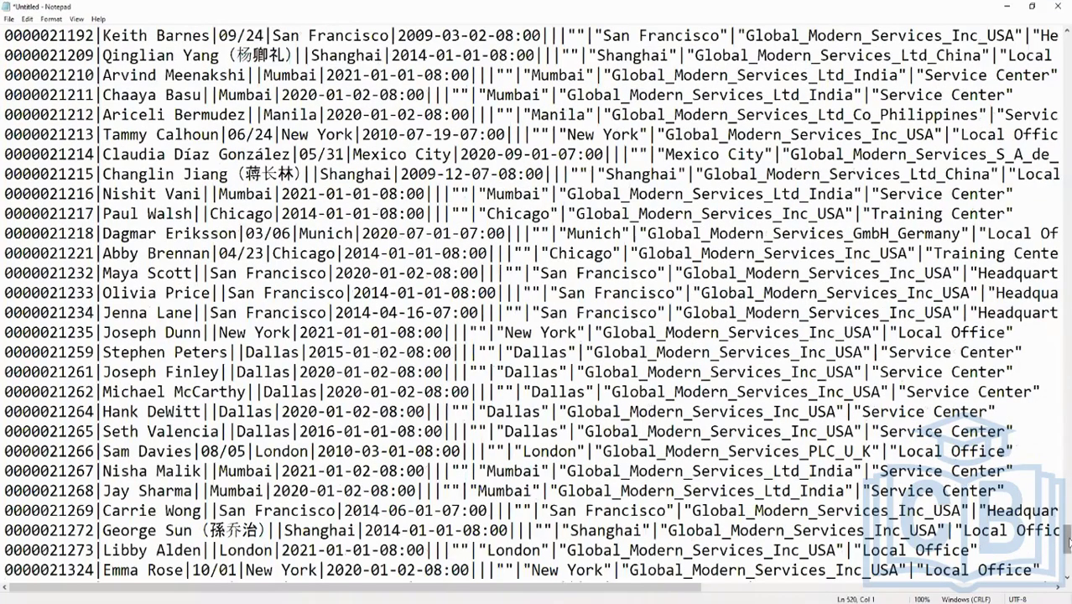
{"action": "left_click_drag", "start_coordinate": [1067, 541], "coordinate": [1068, 36]}
{"action": "left_click_drag", "start_coordinate": [103, 36], "coordinate": [157, 35]}
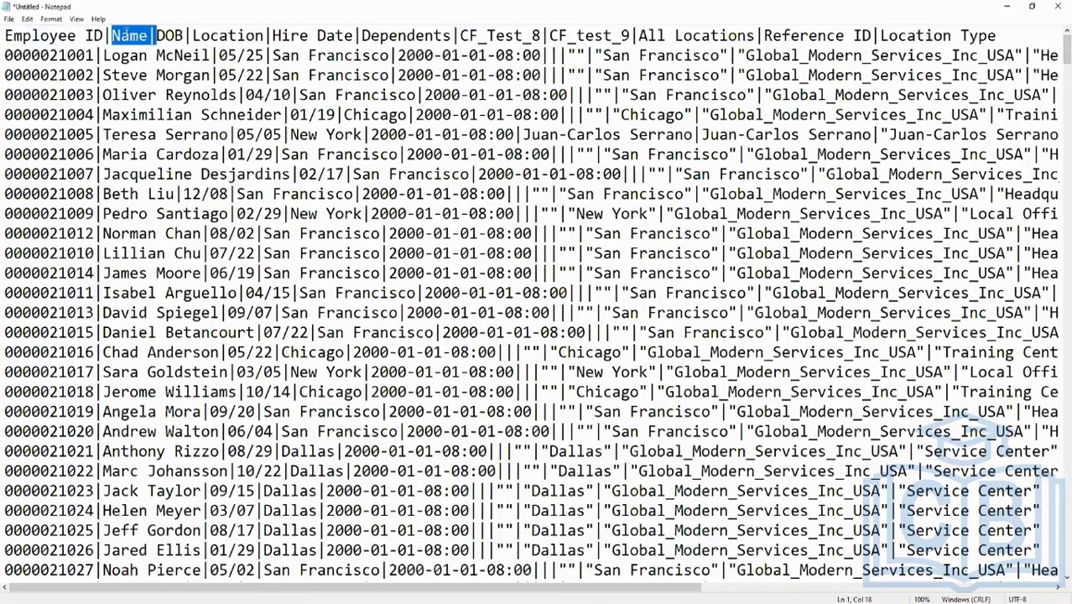
{"action": "left_click", "coordinate": [162, 36]}
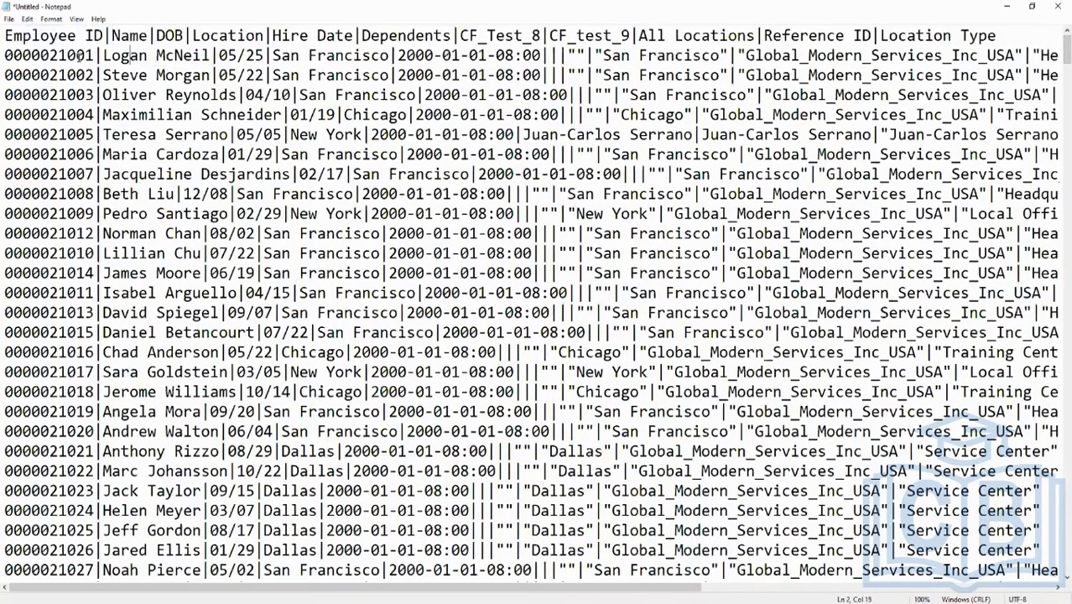
{"action": "left_click_drag", "start_coordinate": [97, 54], "coordinate": [5, 58]}
{"action": "left_click", "coordinate": [16, 56]}
{"action": "left_click", "coordinate": [12, 96]}
{"action": "scroll", "coordinate": [227, 209], "scroll_direction": "down", "scroll_amount": 20}
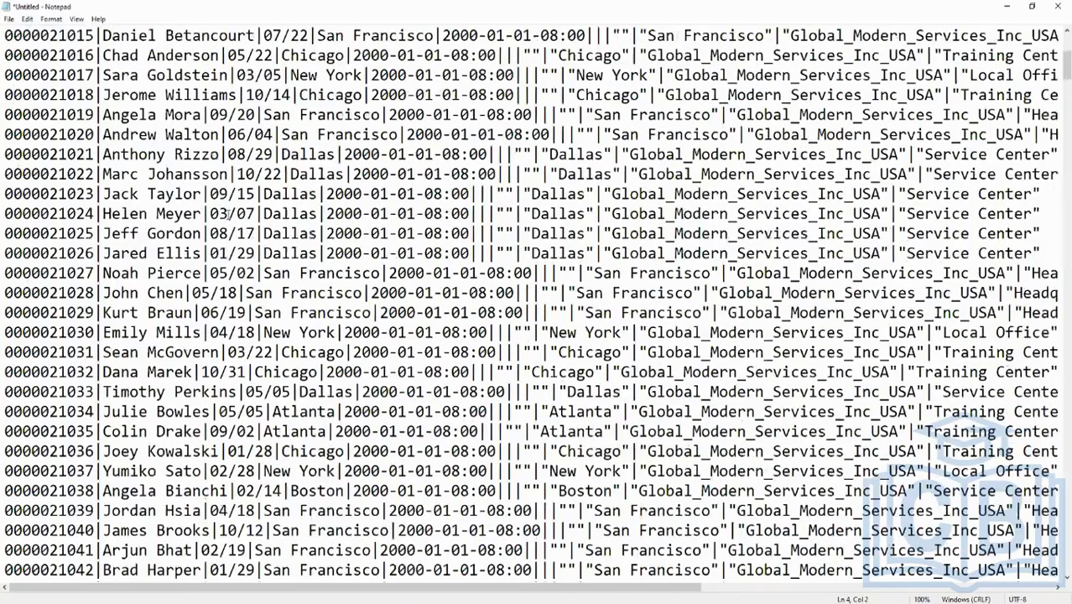
{"action": "scroll", "coordinate": [229, 227], "scroll_direction": "up", "scroll_amount": 7}
{"action": "scroll", "coordinate": [229, 211], "scroll_direction": "up", "scroll_amount": 20}
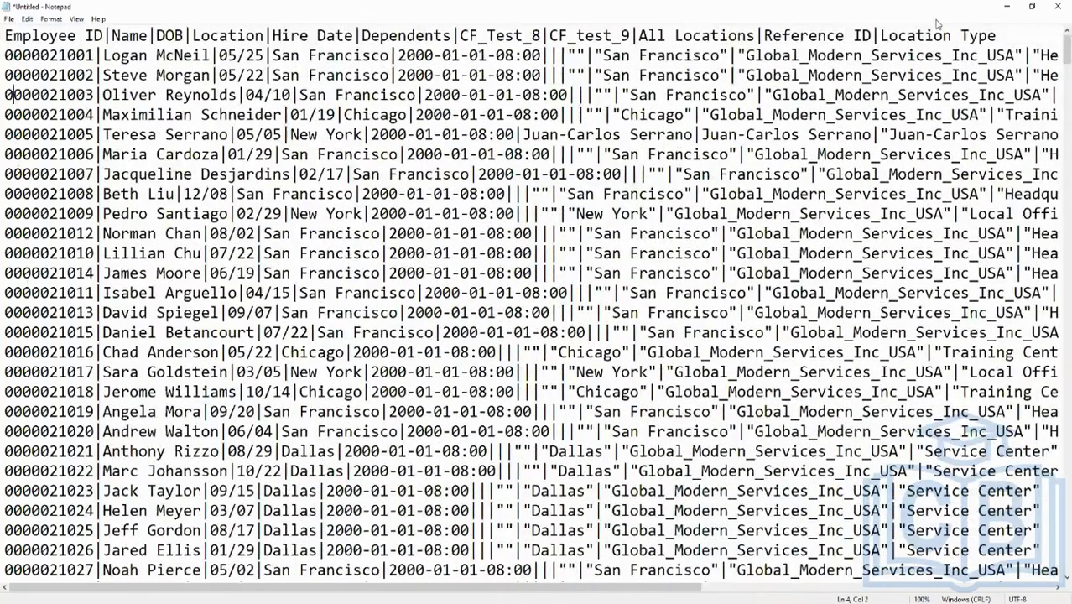
Return to the INT_Test_EIB background process, view its integration system, and open the transformation configuration
{"action": "left_click", "coordinate": [1006, 7]}
{"action": "left_click", "coordinate": [54, 238]}
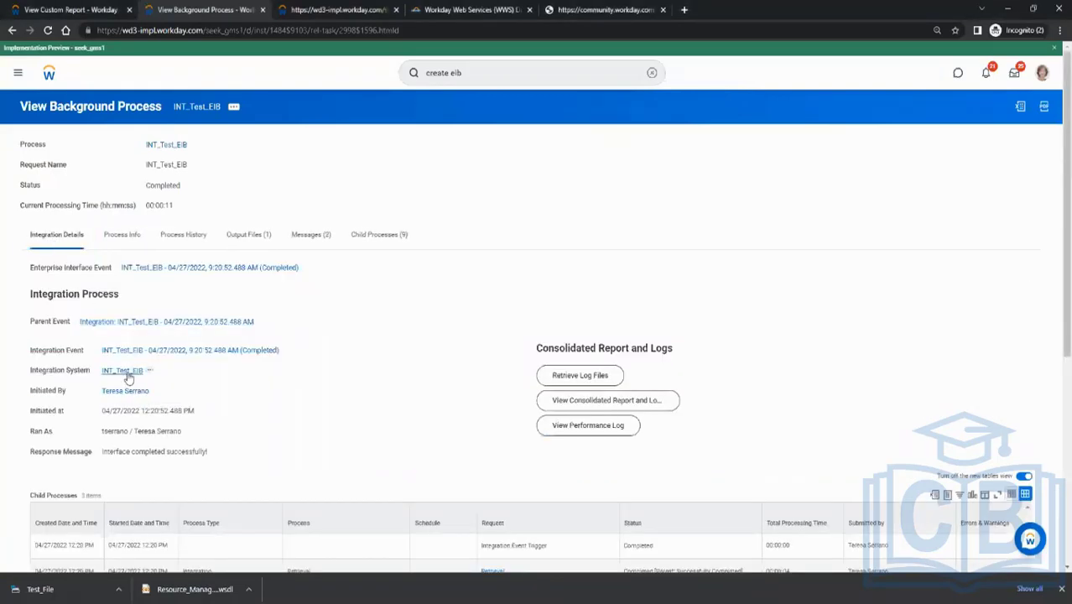
{"action": "left_click", "coordinate": [127, 372]}
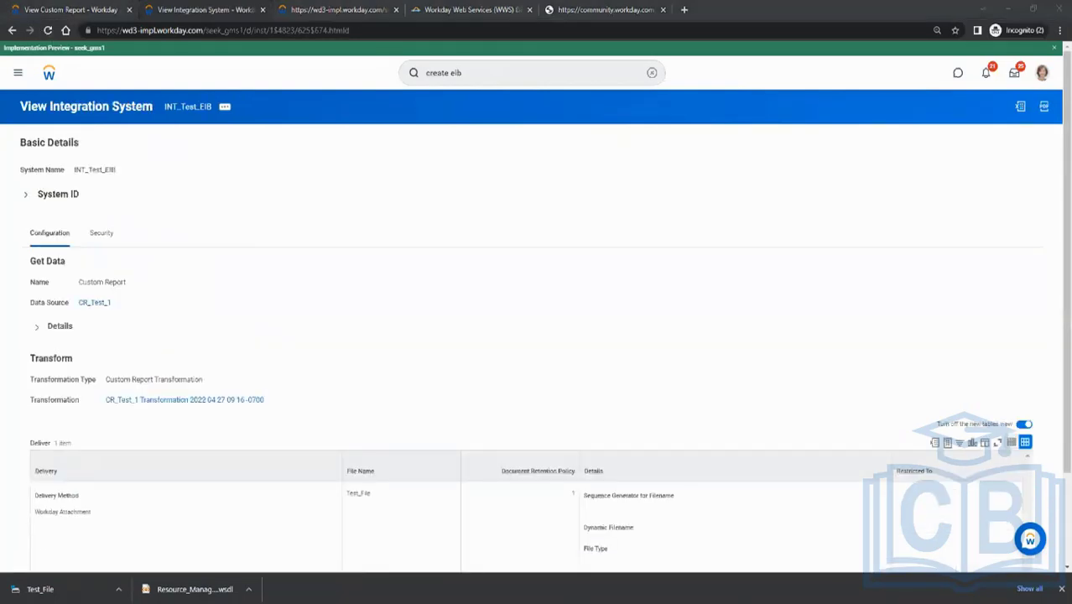
{"action": "left_click", "coordinate": [223, 112]}
{"action": "mouse_move", "coordinate": [322, 231]}
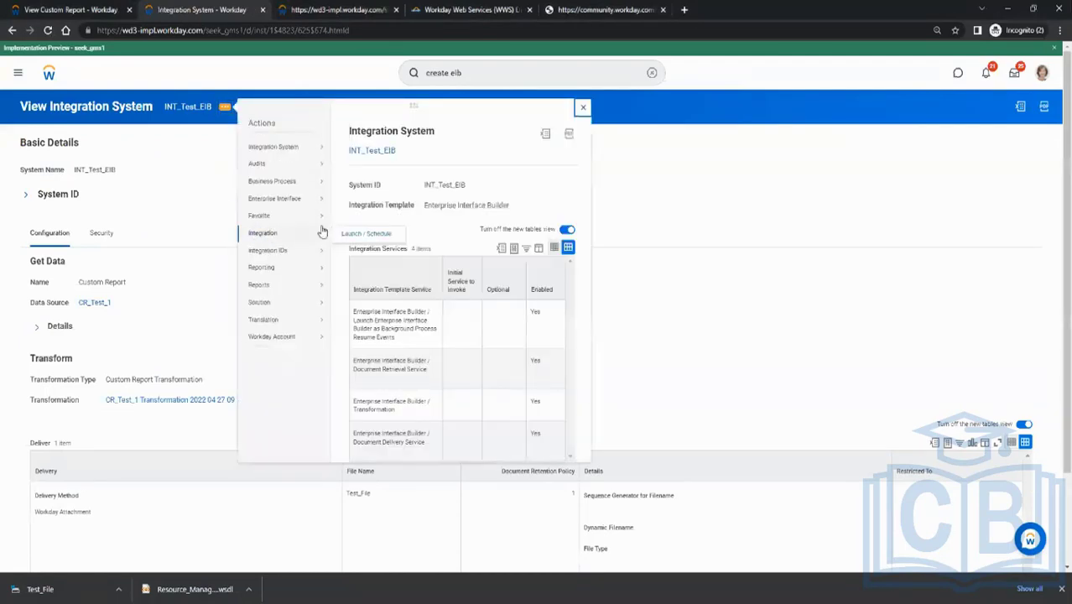
{"action": "mouse_move", "coordinate": [302, 200]}
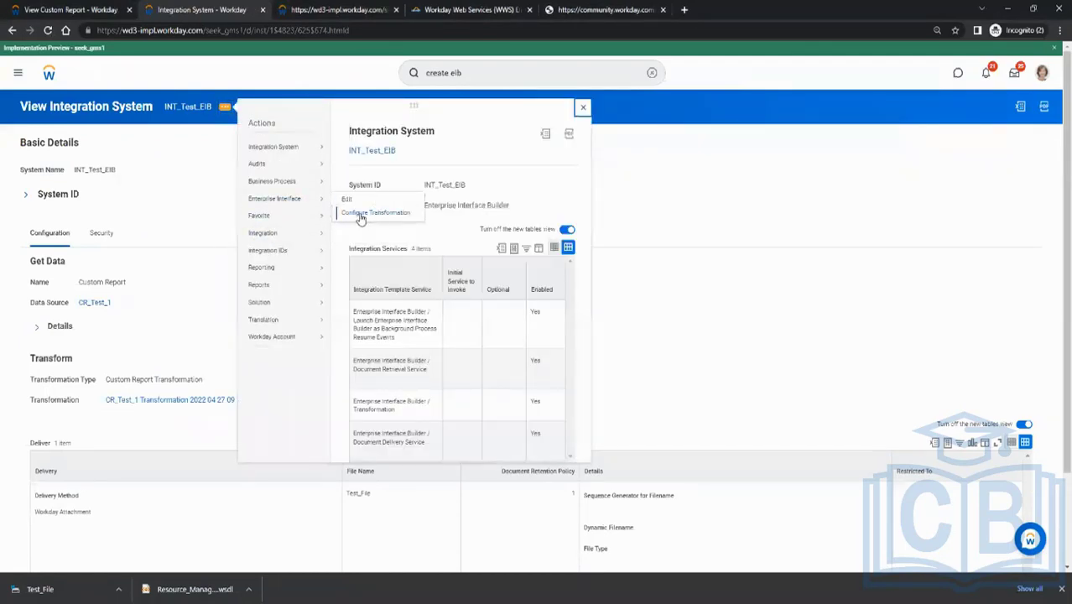
{"action": "left_click", "coordinate": [361, 215]}
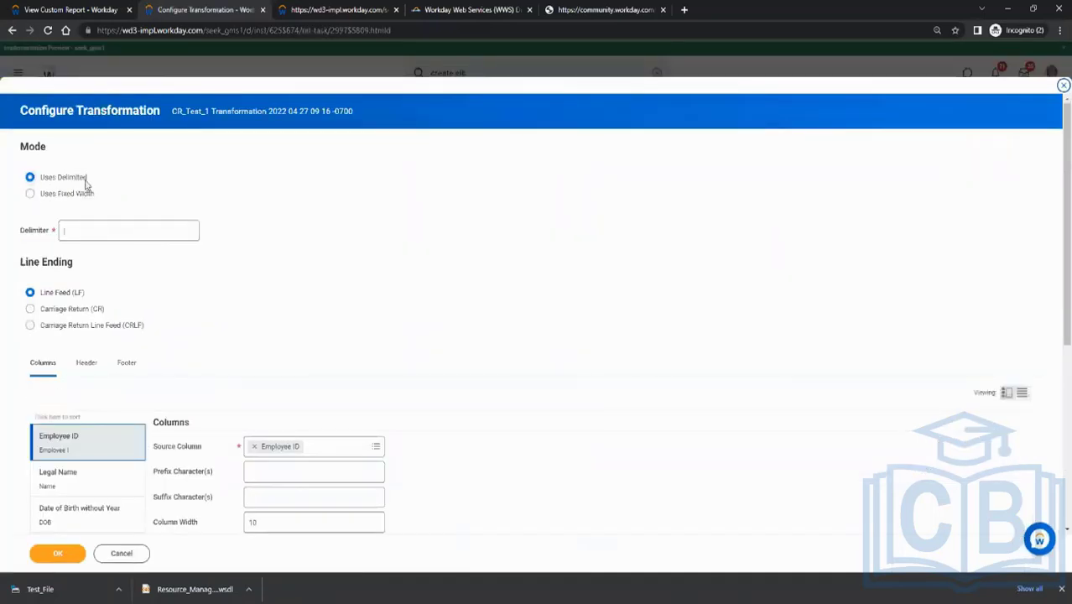
Switch the transformation mode to Uses Fixed Width and set the Legal Name column width to 10
{"action": "left_click", "coordinate": [62, 194]}
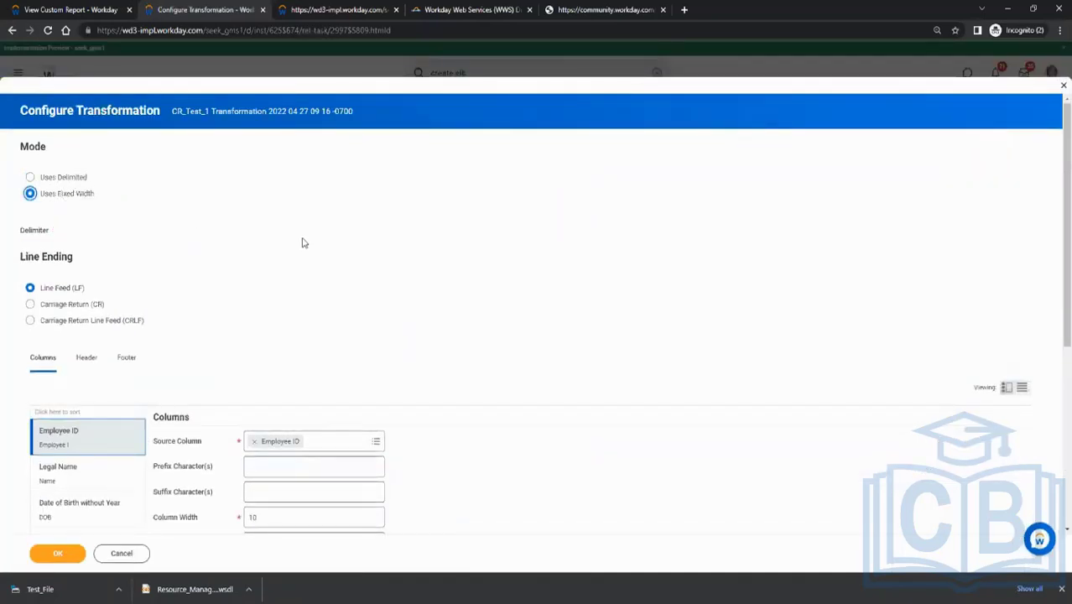
{"action": "scroll", "coordinate": [303, 242], "scroll_direction": "down", "scroll_amount": 2}
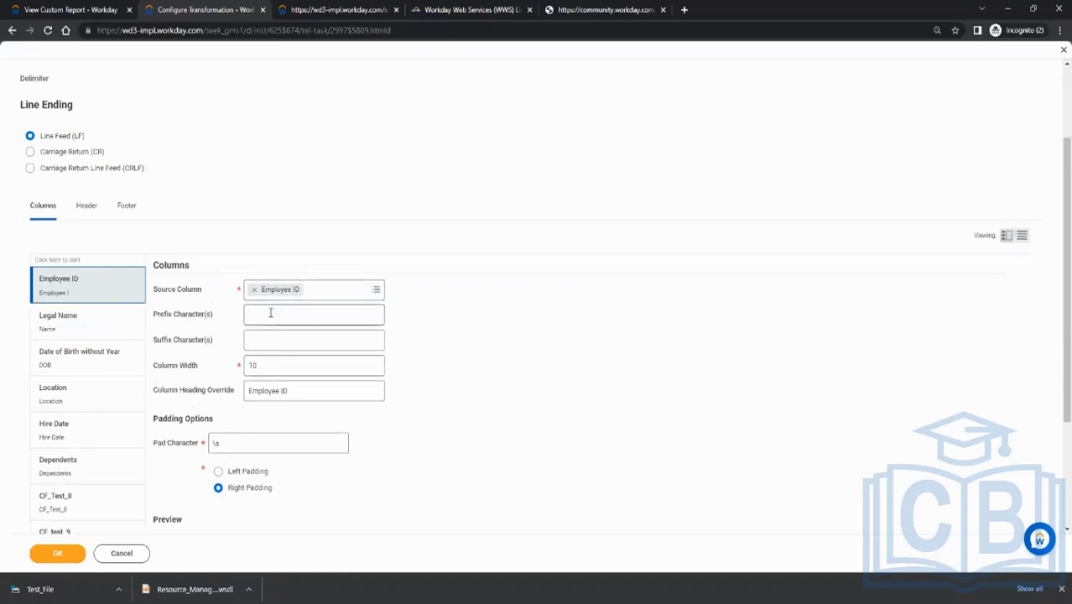
{"action": "left_click", "coordinate": [280, 372]}
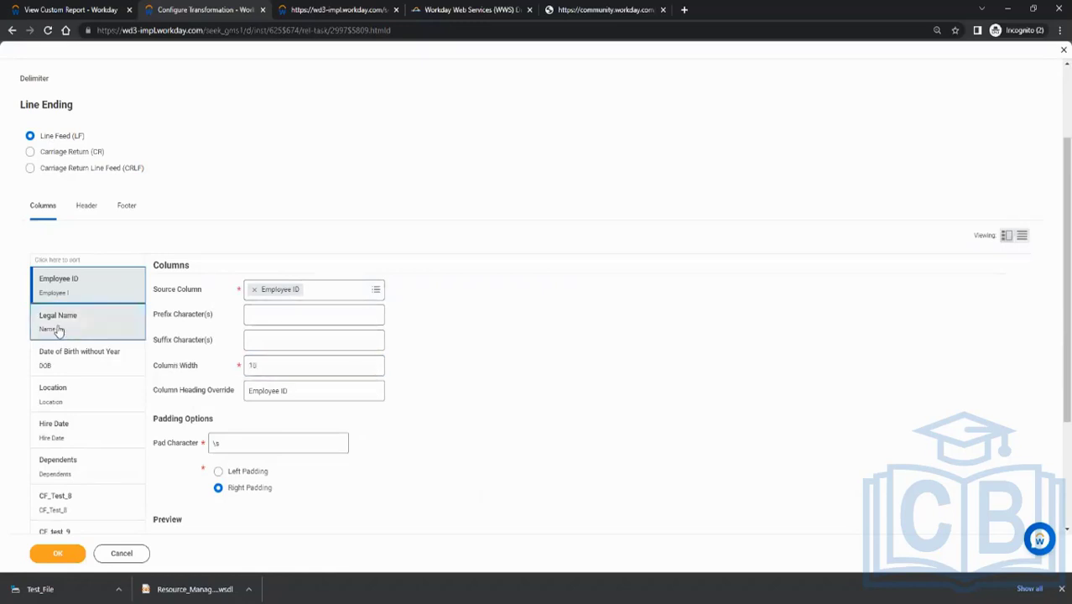
{"action": "left_click", "coordinate": [54, 325]}
{"action": "left_click", "coordinate": [296, 370]}
{"action": "left_click_drag", "start_coordinate": [297, 370], "coordinate": [200, 375]}
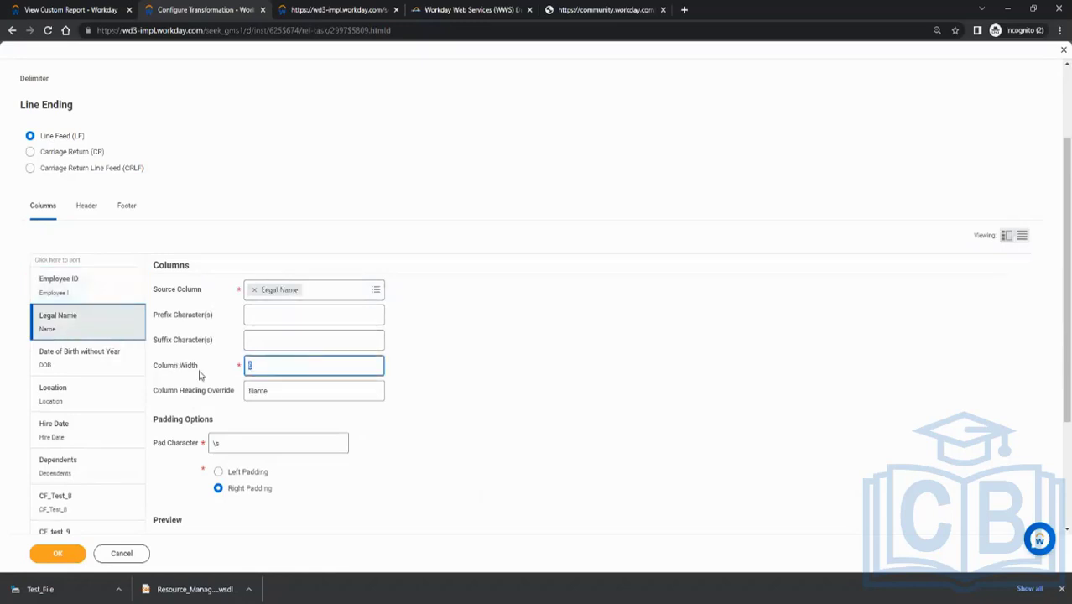
{"action": "type", "text": "10"}
Check the date length in the Notepad output, then set the Date of Birth without Year column width to 10
{"action": "left_click", "coordinate": [83, 367]}
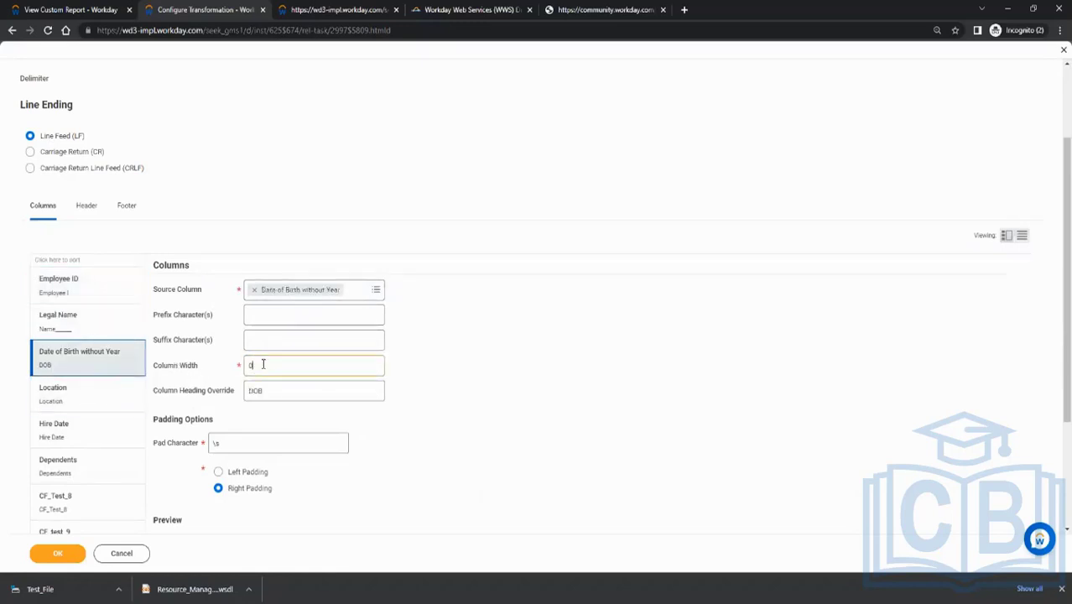
{"action": "left_click_drag", "start_coordinate": [263, 365], "coordinate": [207, 369]}
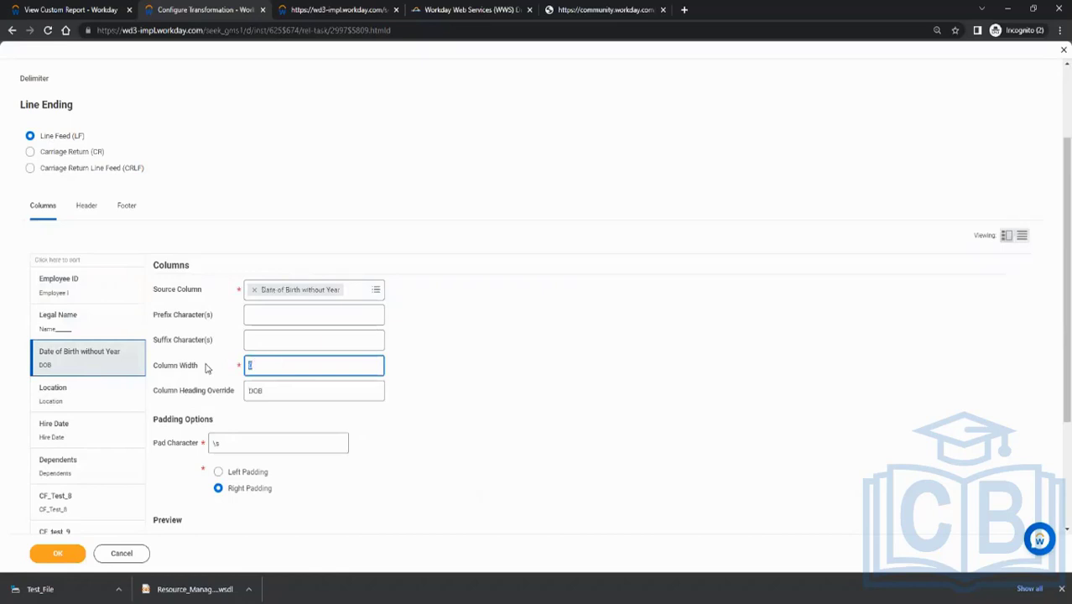
{"action": "key", "text": "alt"}
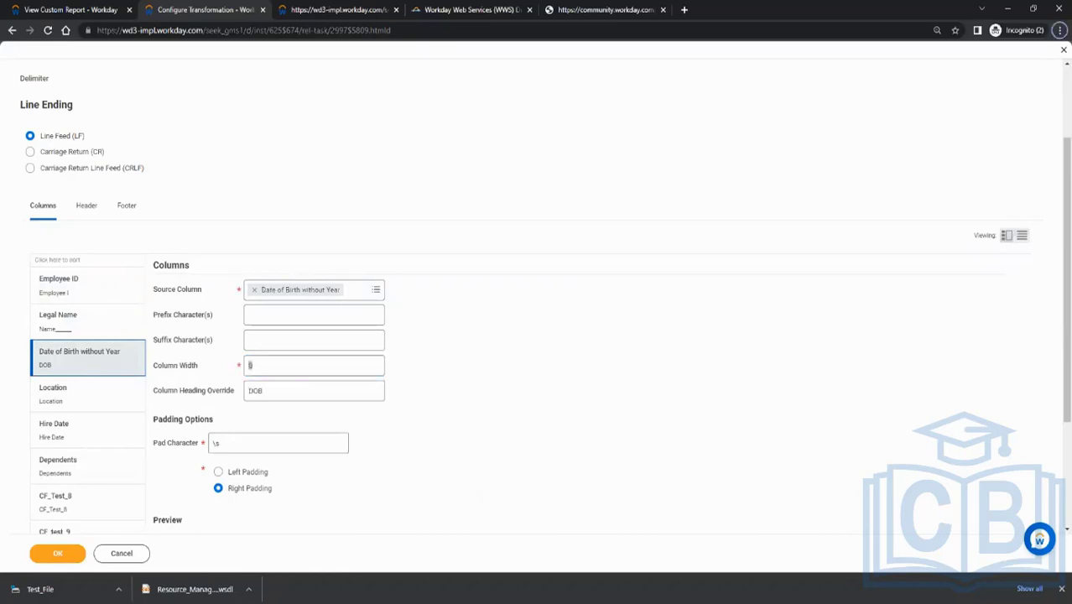
{"action": "key", "text": "alt+Tab"}
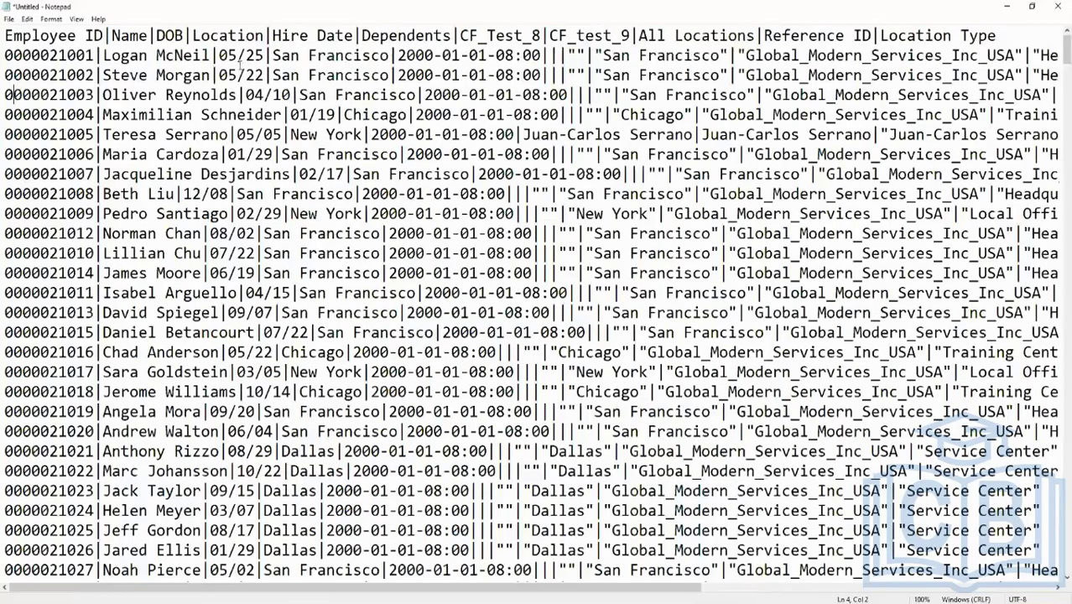
{"action": "left_click_drag", "start_coordinate": [219, 55], "coordinate": [257, 55]}
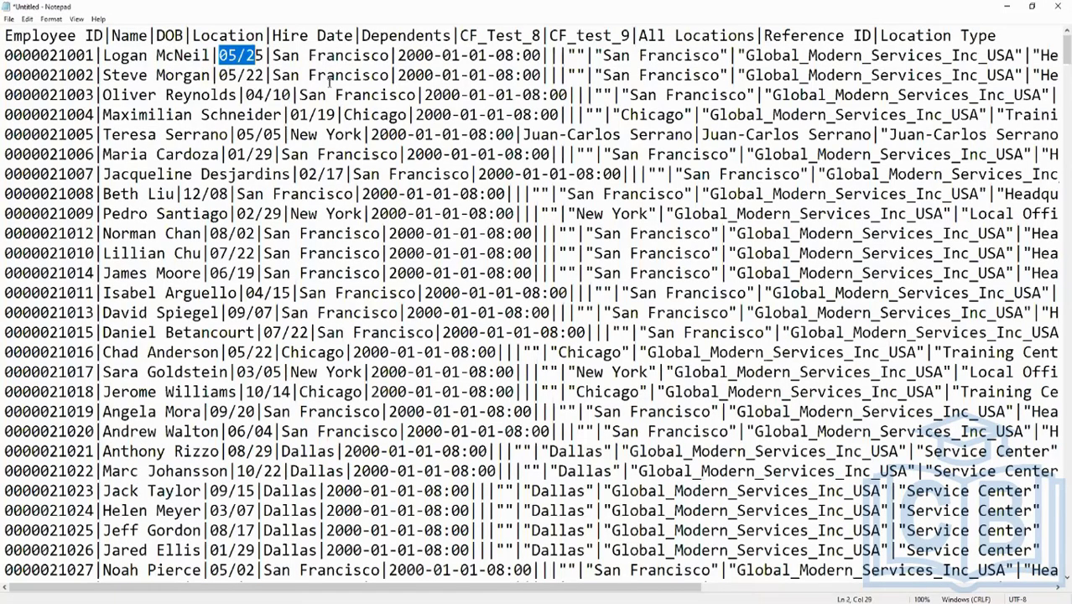
{"action": "key", "text": "alt+Tab"}
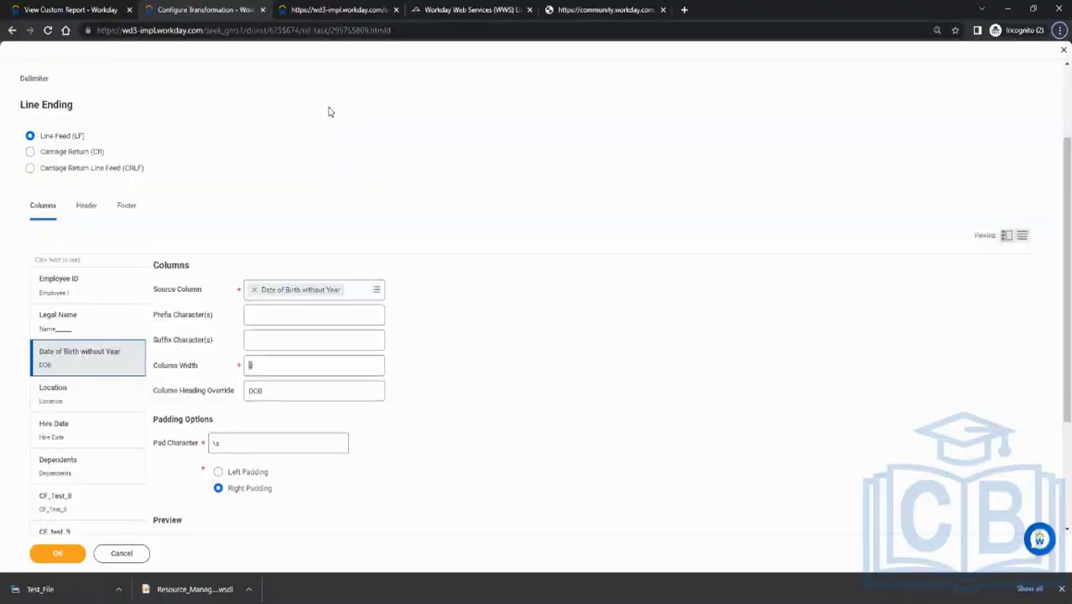
{"action": "double_click", "coordinate": [284, 368]}
{"action": "type", "text": "5"}
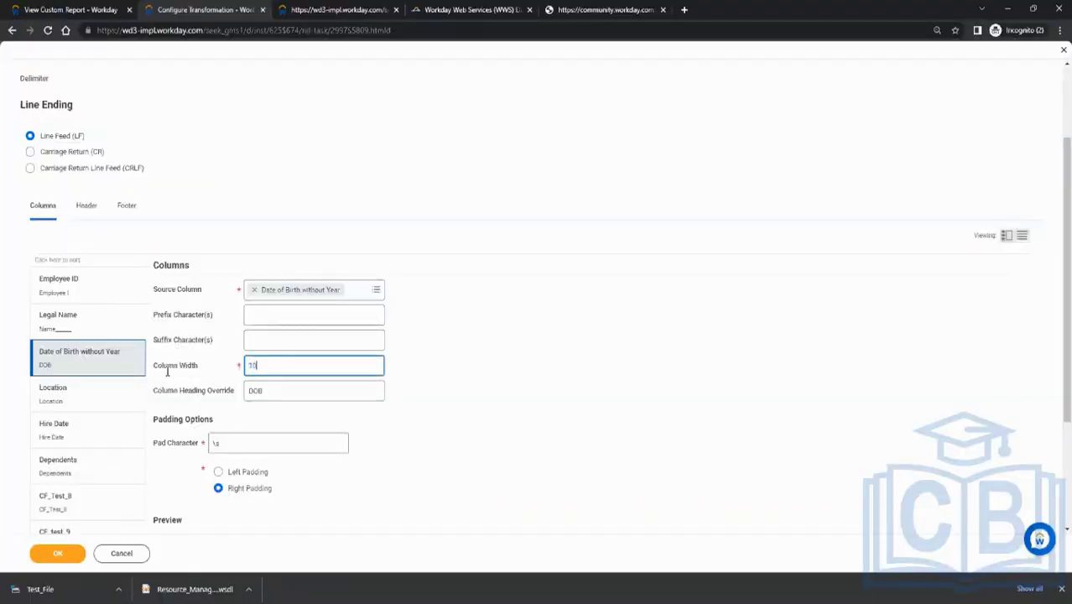
Set the column width to 10 for both the Location and Hire Date columns
{"action": "left_click", "coordinate": [50, 392]}
{"action": "double_click", "coordinate": [280, 365]}
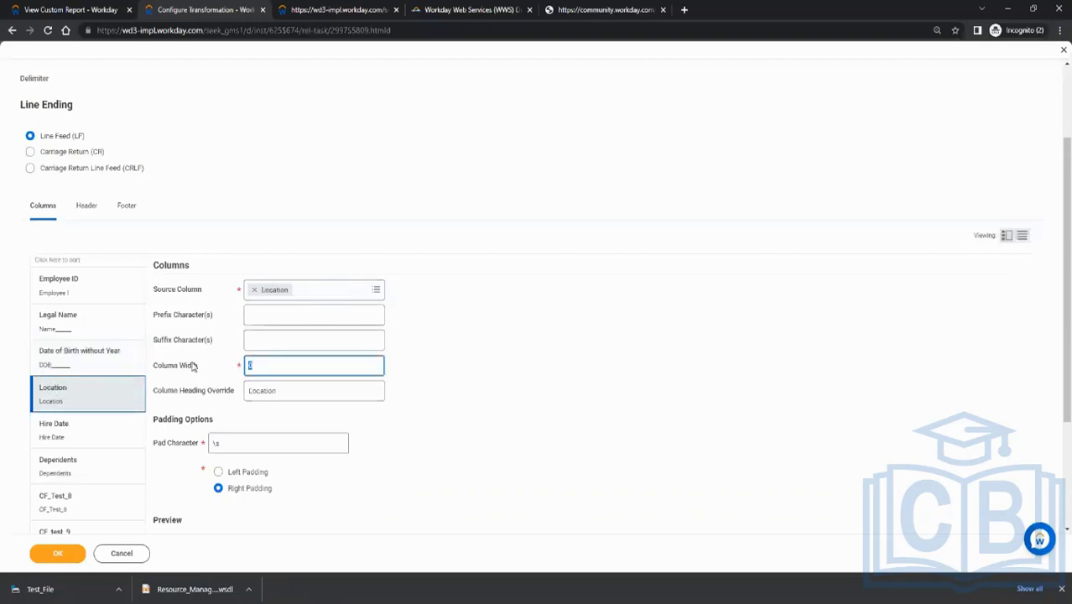
{"action": "type", "text": "10"}
{"action": "left_click", "coordinate": [87, 432]}
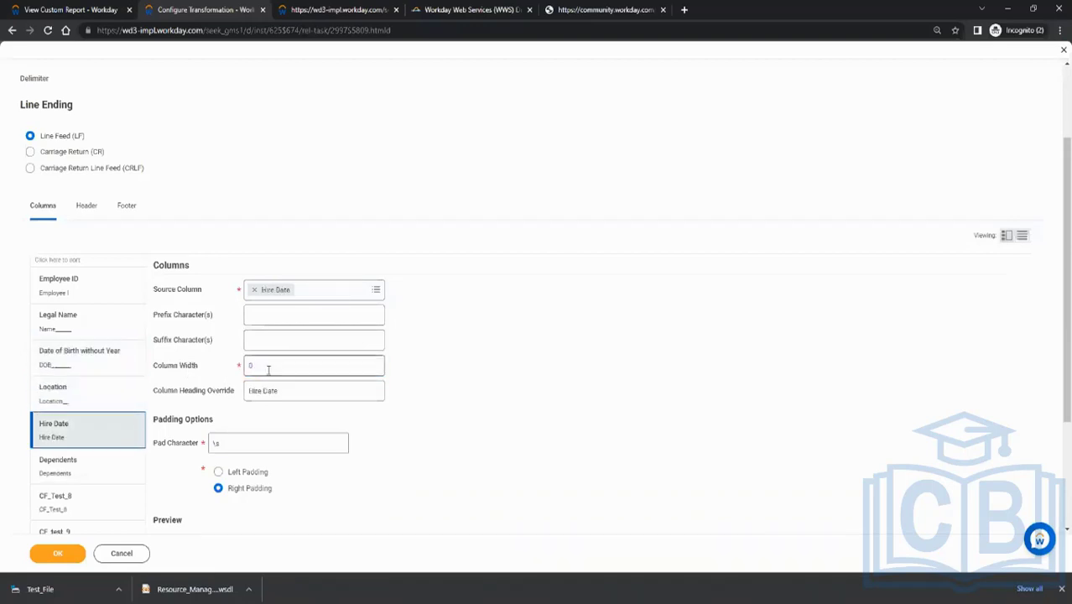
{"action": "double_click", "coordinate": [269, 367]}
{"action": "type", "text": "10"}
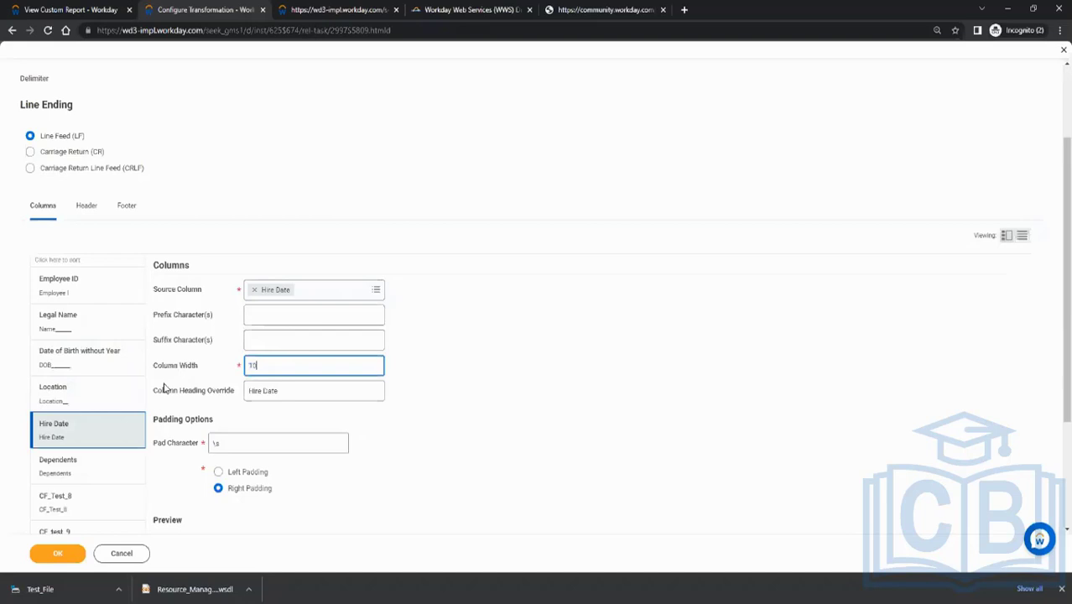
Try to change the Dependents column width, and replace its column heading override with 0
{"action": "left_click", "coordinate": [94, 468]}
{"action": "double_click", "coordinate": [263, 363]}
{"action": "type", "text": "1"}
{"action": "key", "text": "Tab"}
{"action": "type", "text": "0"}
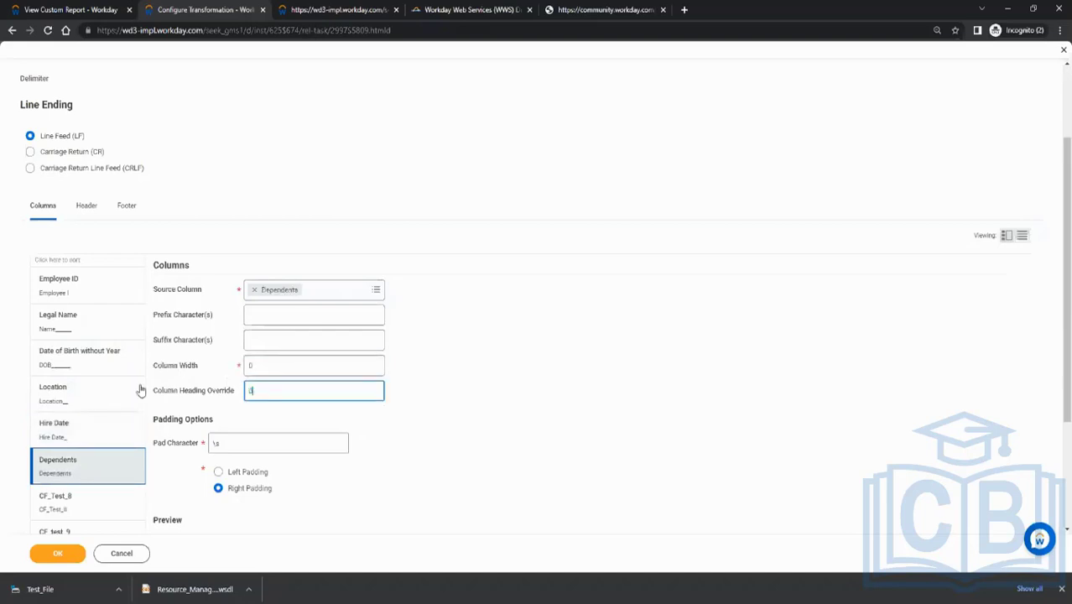
Set the column width to 5 for CF_Test_8, CF_test_9, All Locations and Reference ID
{"action": "left_click", "coordinate": [91, 503]}
{"action": "left_click", "coordinate": [172, 370]}
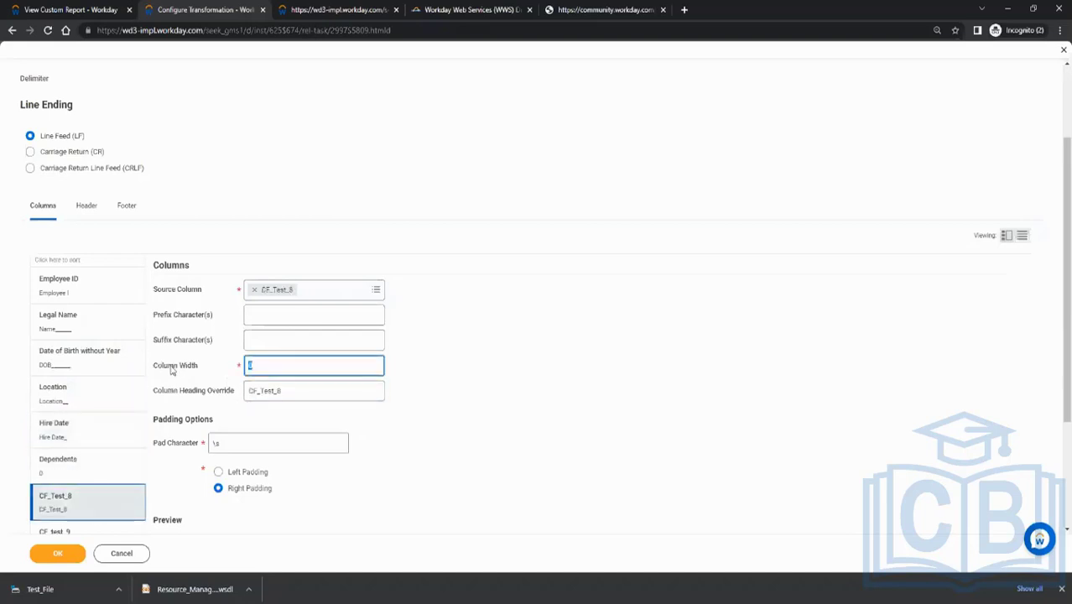
{"action": "scroll", "coordinate": [101, 470], "scroll_direction": "down", "scroll_amount": 2}
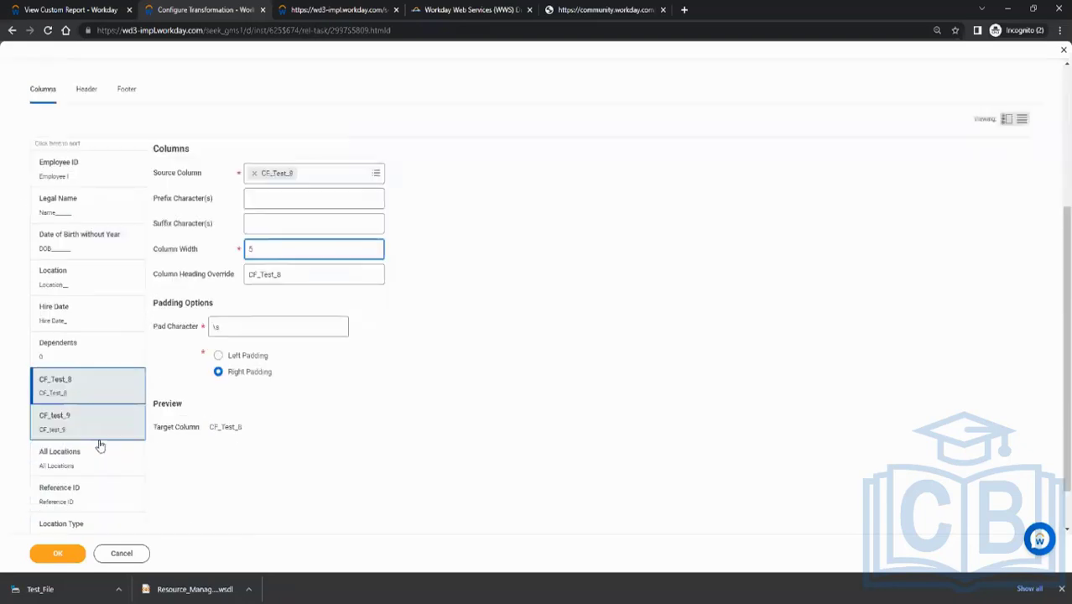
{"action": "left_click", "coordinate": [96, 432]}
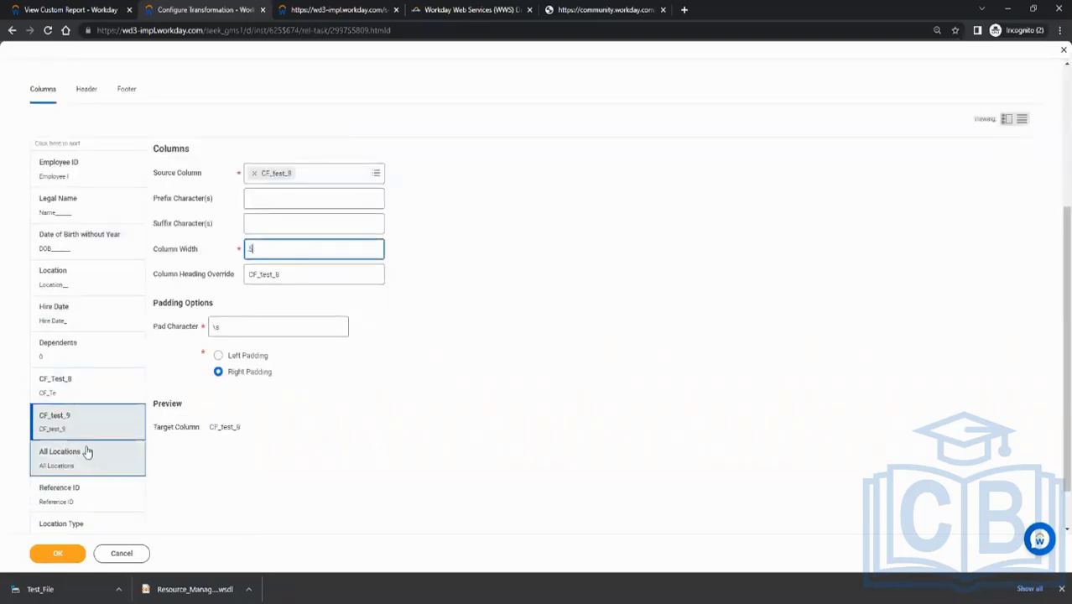
{"action": "left_click", "coordinate": [87, 460]}
{"action": "left_click", "coordinate": [83, 493]}
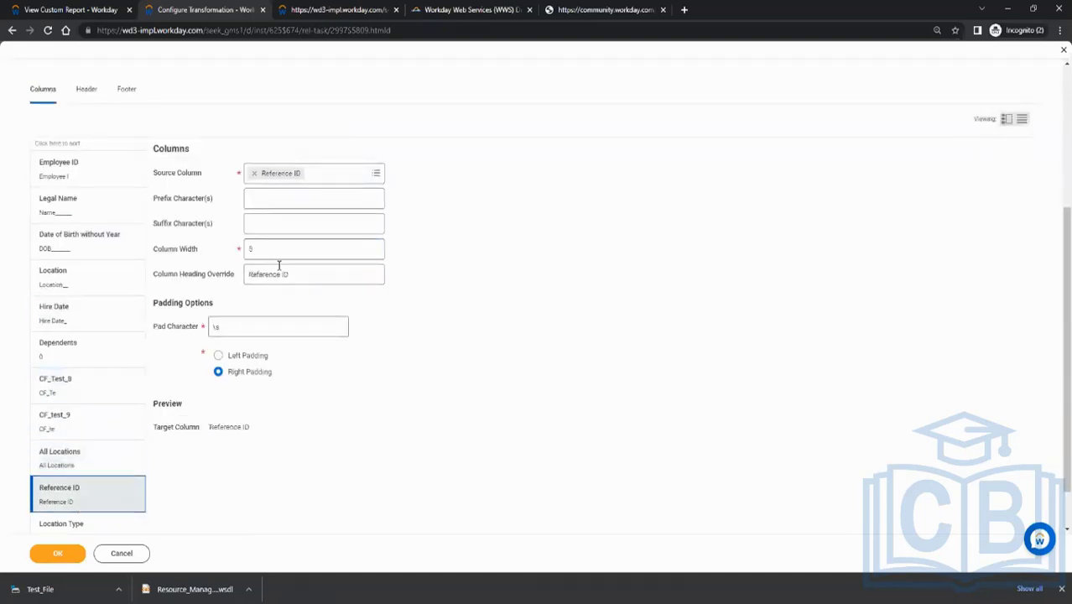
{"action": "left_click", "coordinate": [280, 249]}
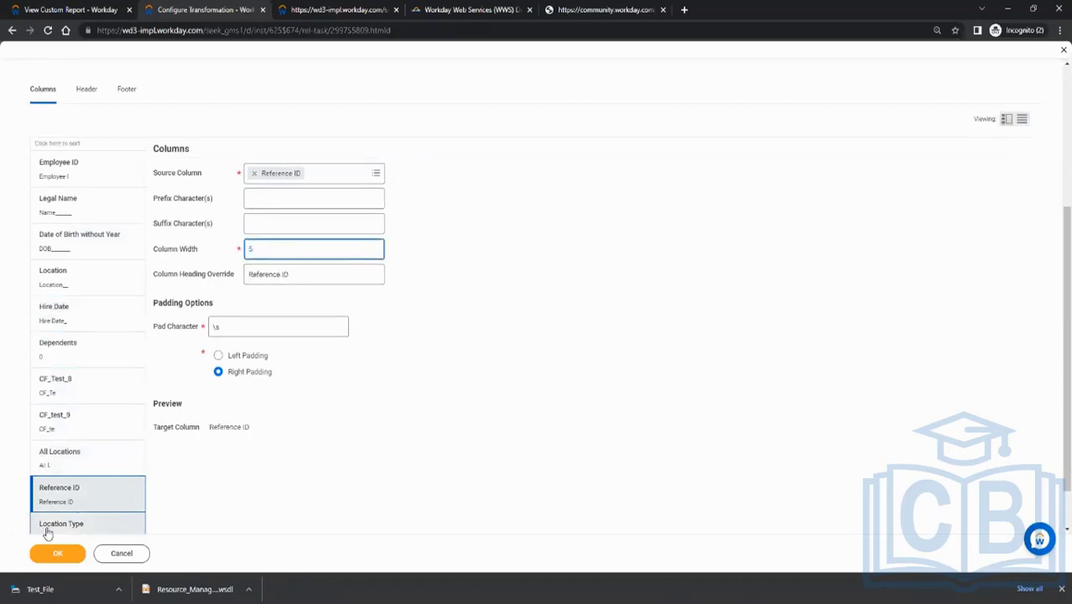
Set the Location Type column width to 5, keeping right padding with the \s pad character
{"action": "left_click", "coordinate": [43, 528]}
{"action": "left_click", "coordinate": [180, 193]}
{"action": "type", "text": "8"}
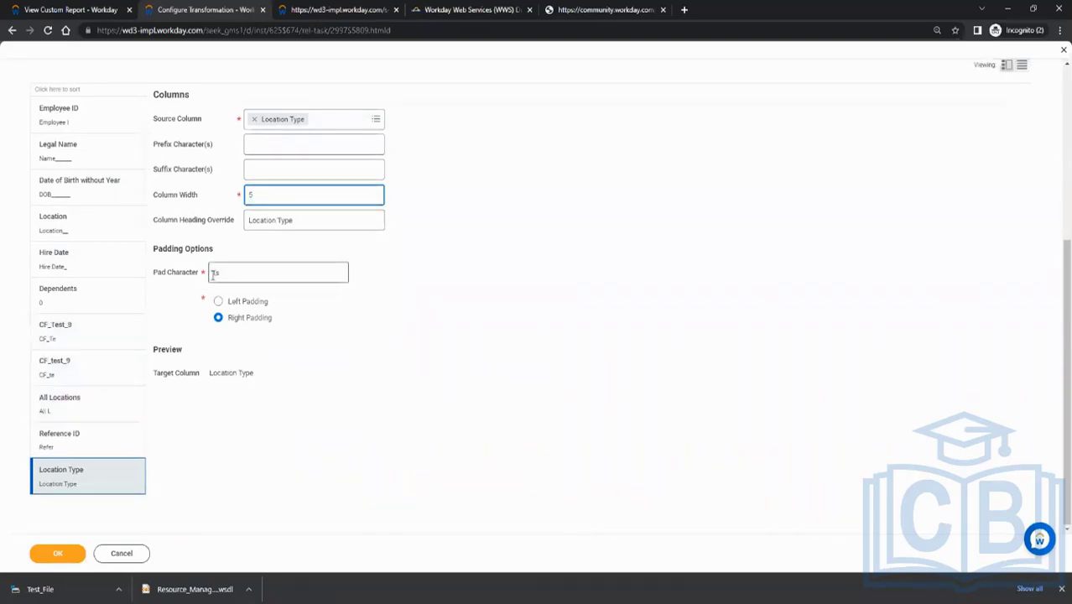
{"action": "scroll", "coordinate": [219, 365], "scroll_direction": "up", "scroll_amount": 1}
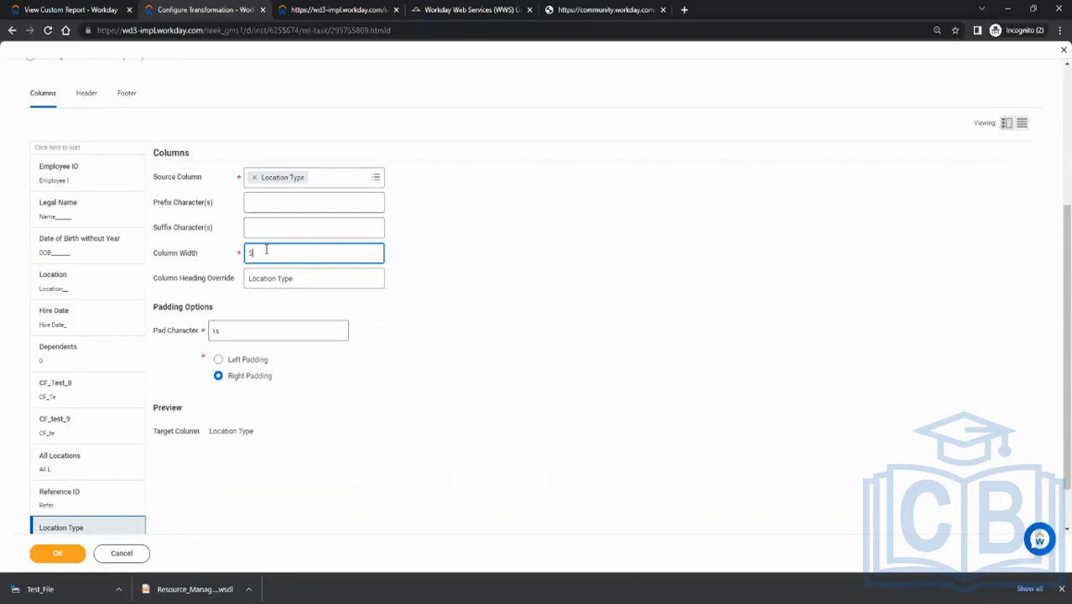
{"action": "scroll", "coordinate": [134, 302], "scroll_direction": "up", "scroll_amount": 5}
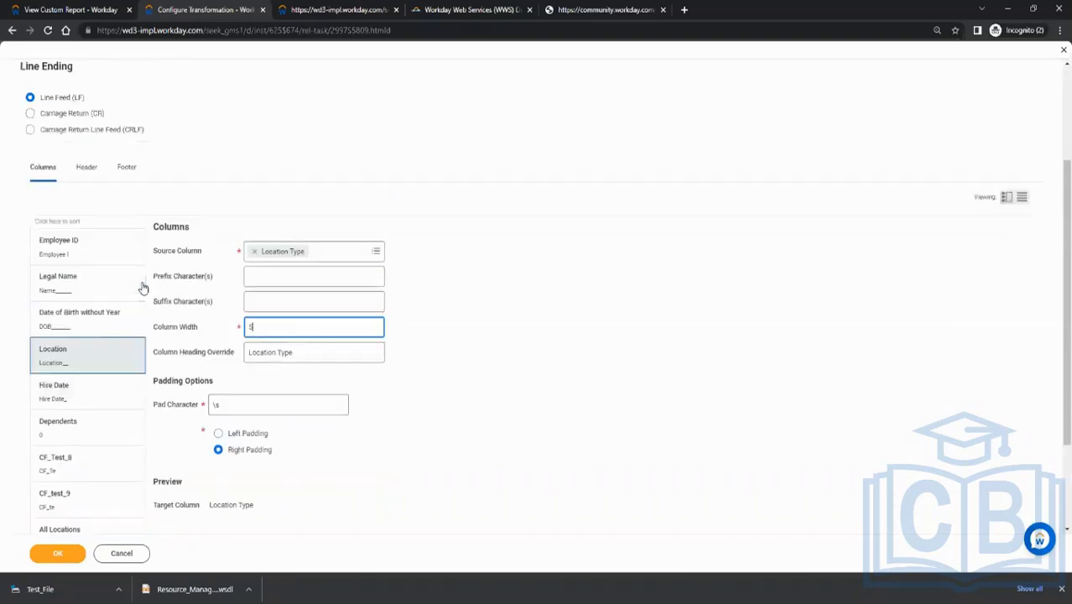
Try to save the fixed-width transformation, read the validation error details, and close them
{"action": "left_click", "coordinate": [58, 554]}
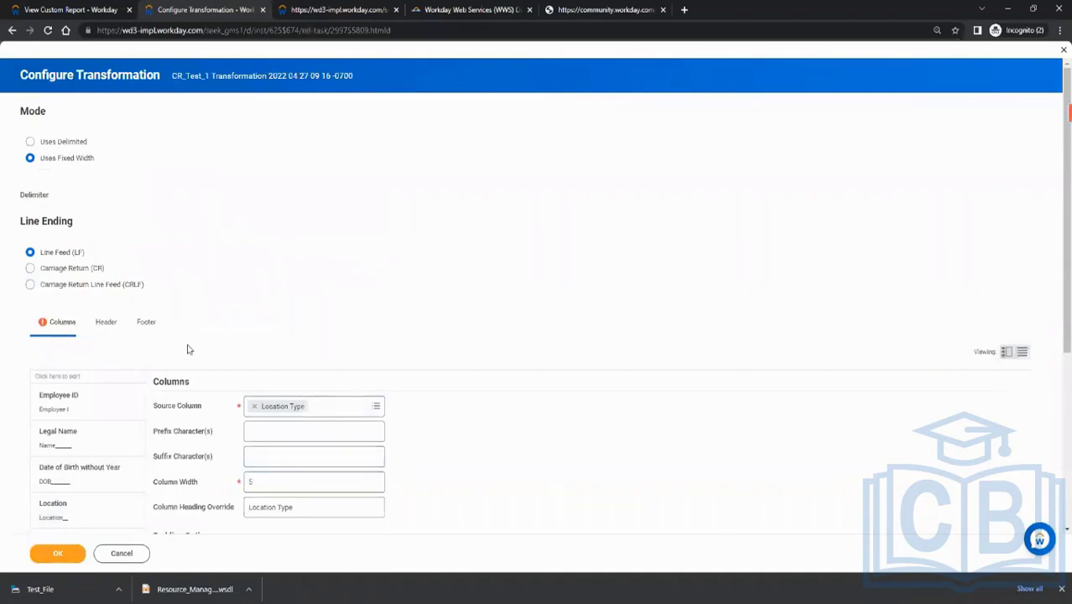
{"action": "left_click", "coordinate": [74, 325]}
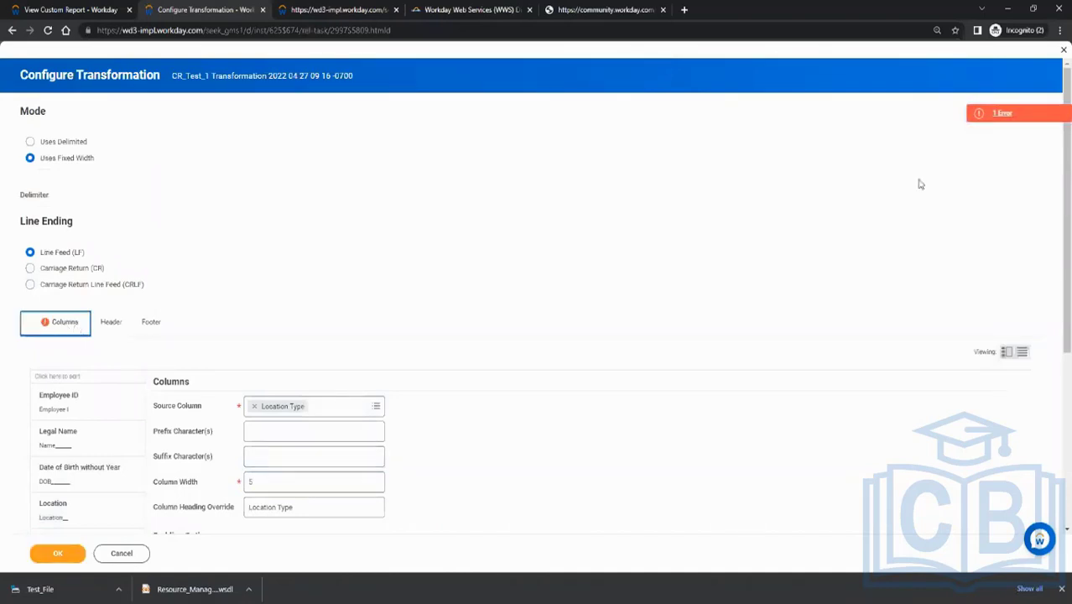
{"action": "left_click", "coordinate": [1010, 107]}
{"action": "left_click", "coordinate": [1003, 112]}
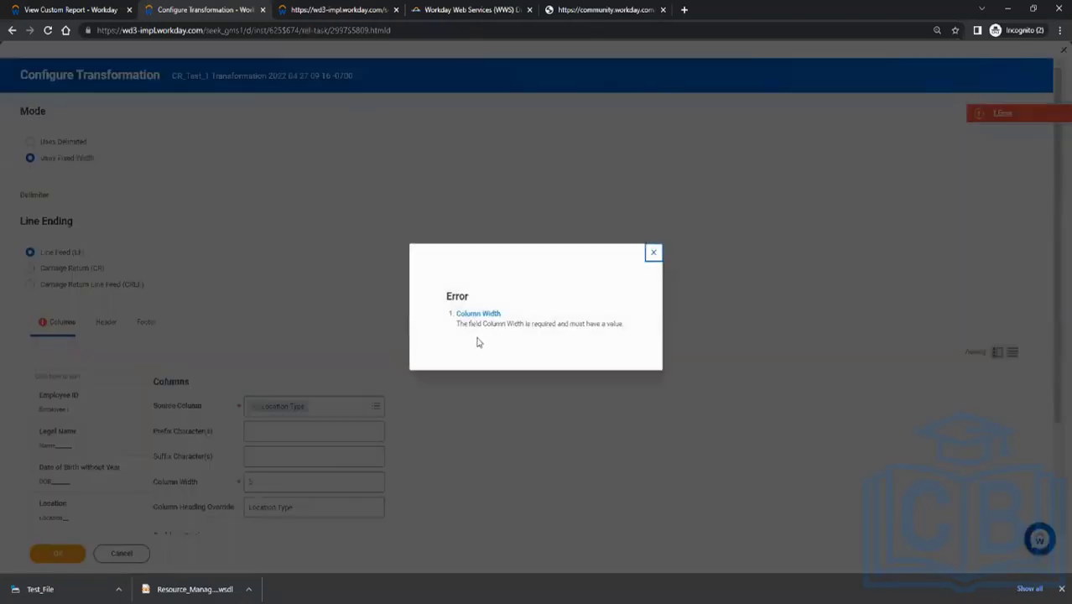
{"action": "left_click", "coordinate": [650, 252]}
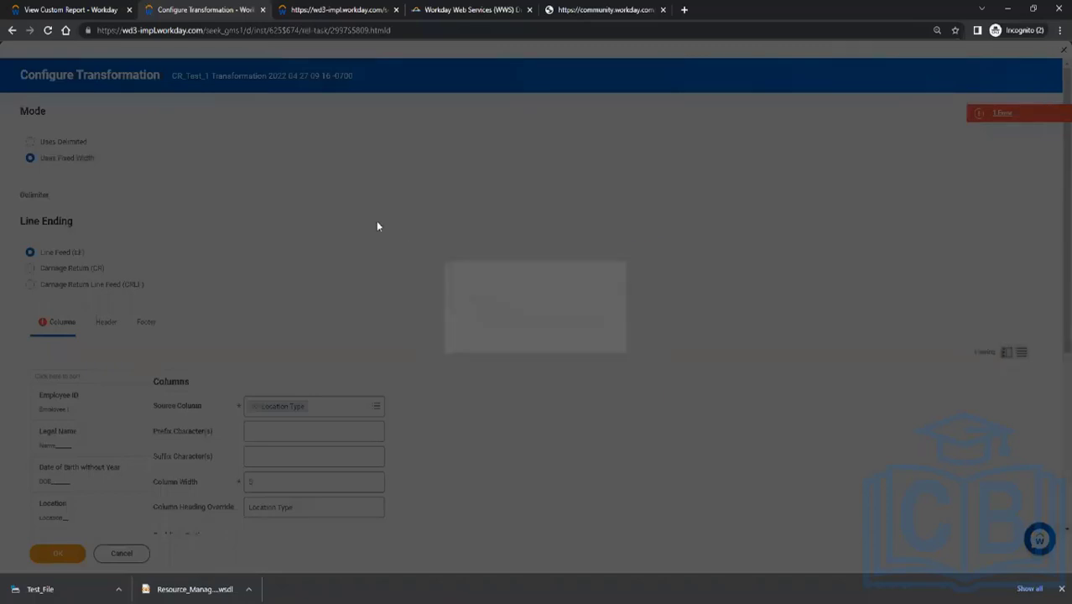
Set the Dependents column width to 6 and save the transformation configuration
{"action": "scroll", "coordinate": [359, 232], "scroll_direction": "down", "scroll_amount": 1}
{"action": "scroll", "coordinate": [203, 324], "scroll_direction": "down", "scroll_amount": 2}
{"action": "left_click", "coordinate": [74, 403]}
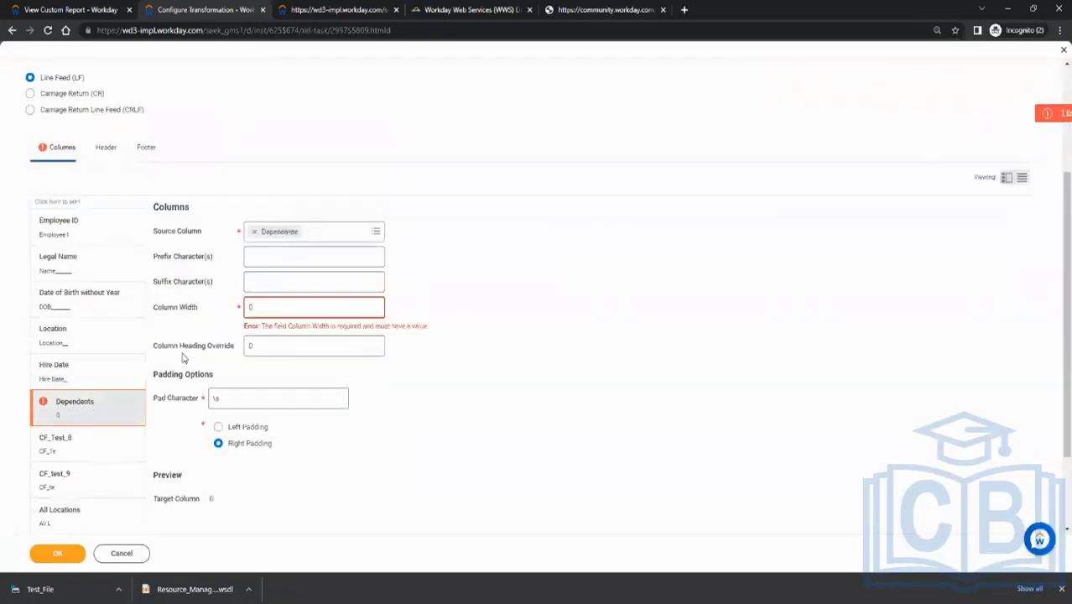
{"action": "left_click", "coordinate": [275, 305]}
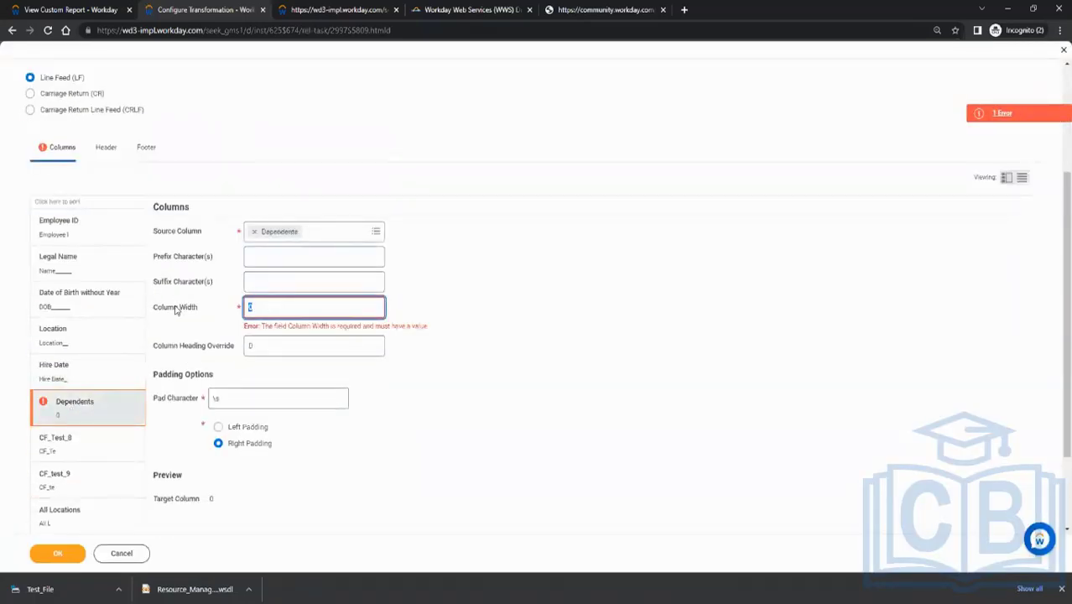
{"action": "type", "text": "6"}
{"action": "left_click", "coordinate": [443, 378]}
{"action": "left_click", "coordinate": [54, 555]}
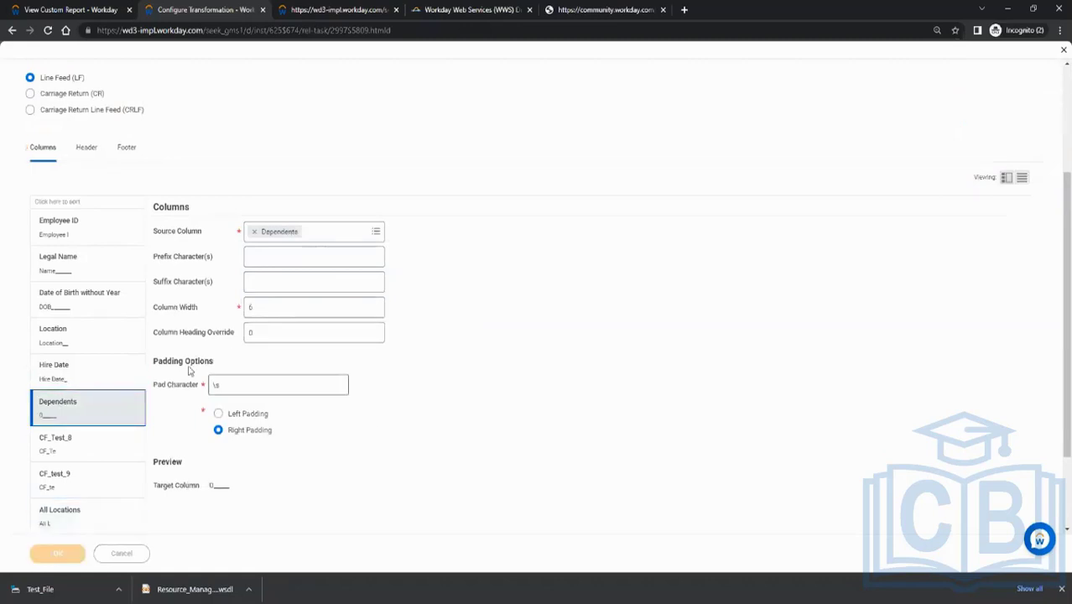
Confirm the fixed-width transformation configuration for the CR_Test_1 report
{"action": "left_click", "coordinate": [52, 551]}
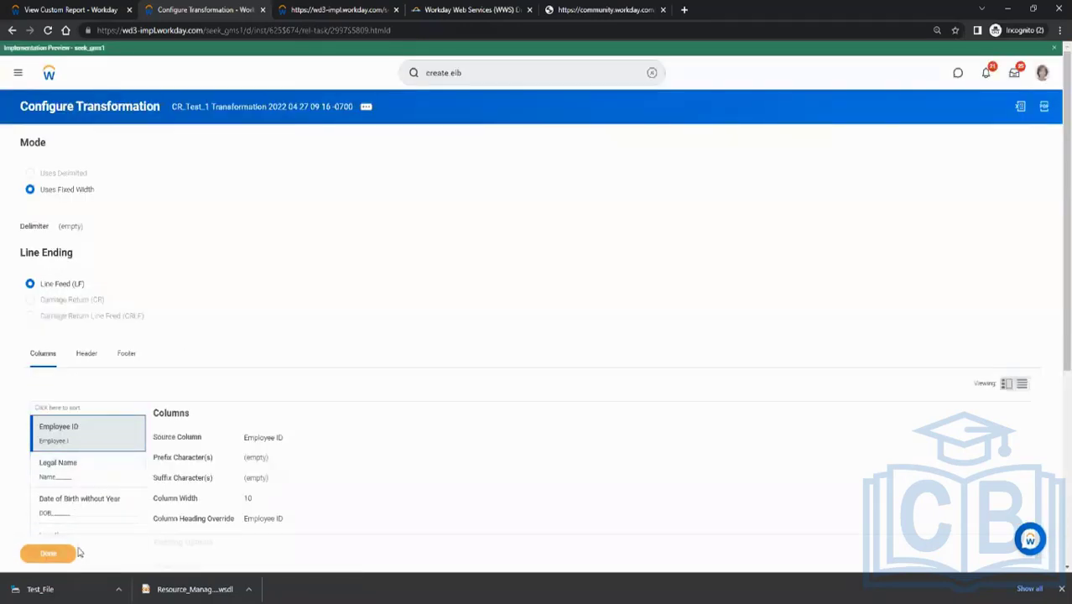
{"action": "left_click", "coordinate": [225, 108]}
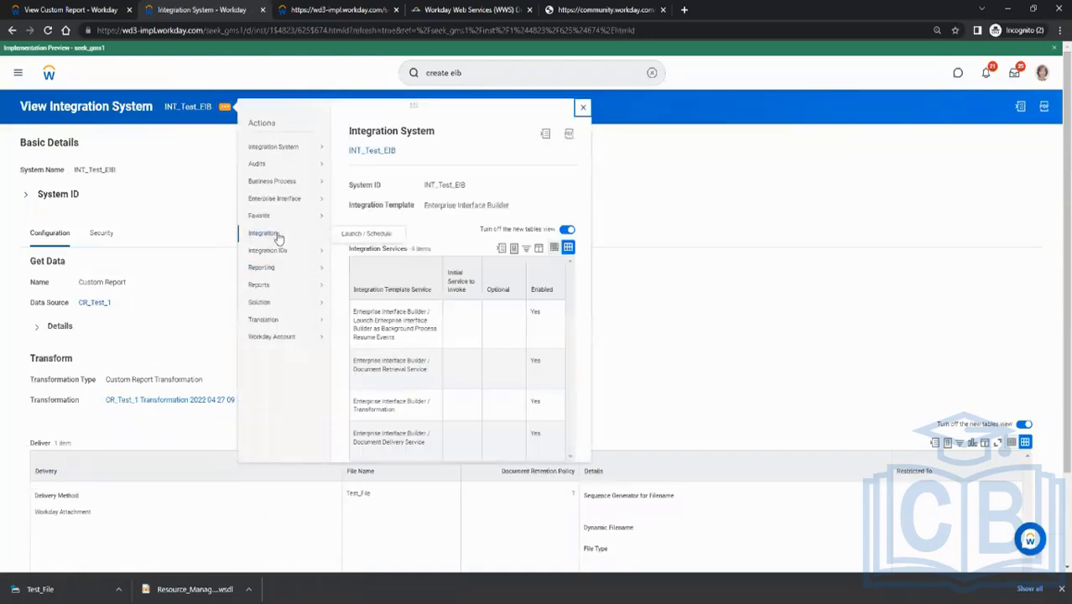
{"action": "mouse_move", "coordinate": [292, 202]}
{"action": "left_click", "coordinate": [359, 215]}
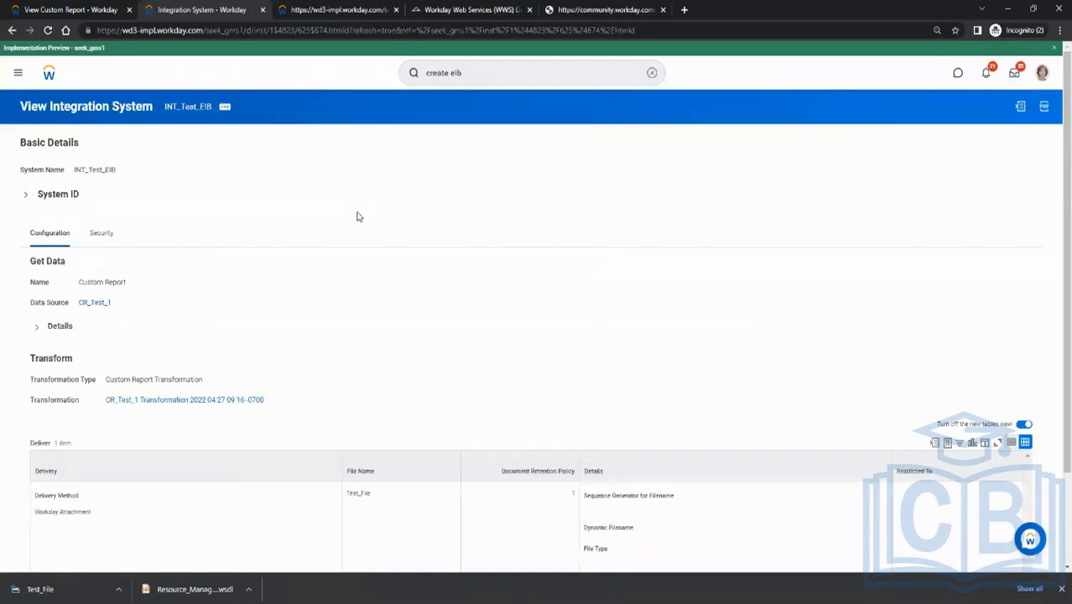
{"action": "left_click", "coordinate": [119, 560]}
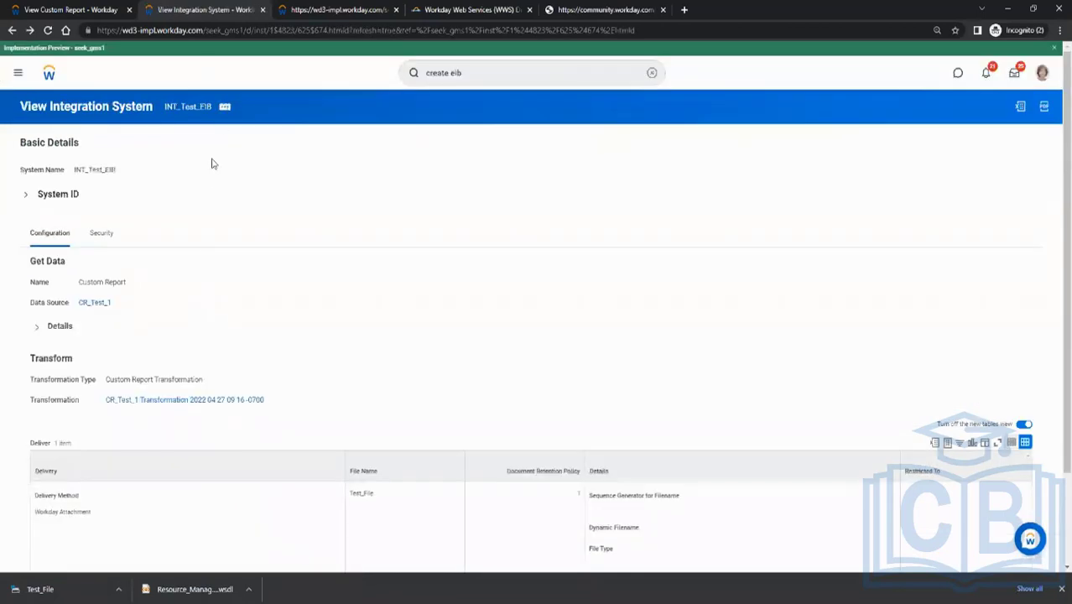
Launch the INT_Test_EIB integration with the Run Now frequency, keeping the default file name and document retention policy
{"action": "left_click", "coordinate": [224, 107]}
{"action": "mouse_move", "coordinate": [249, 298]}
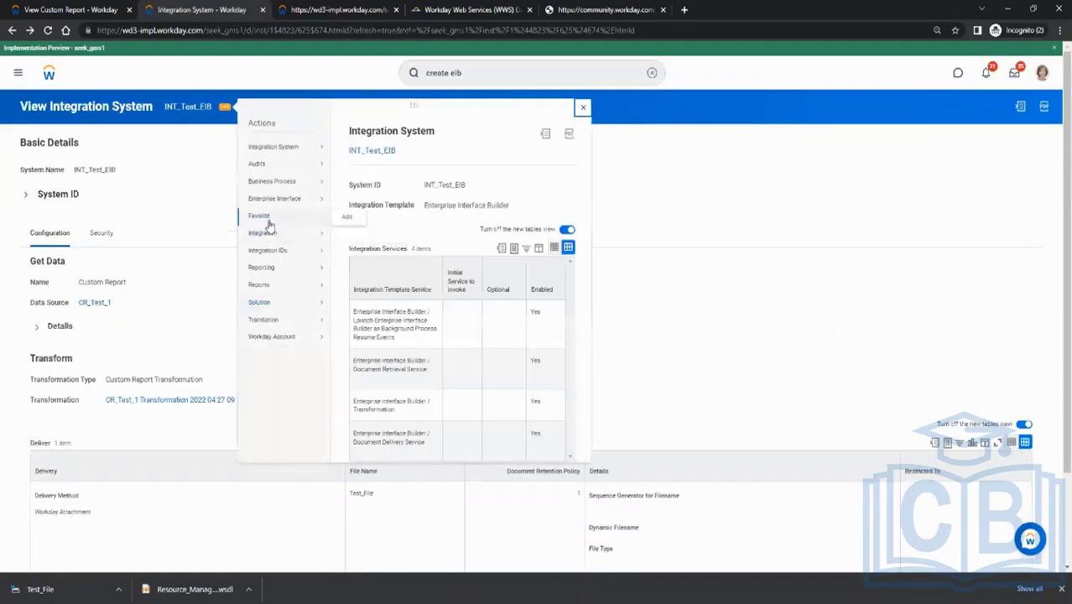
{"action": "mouse_move", "coordinate": [294, 238]}
{"action": "left_click", "coordinate": [360, 235]}
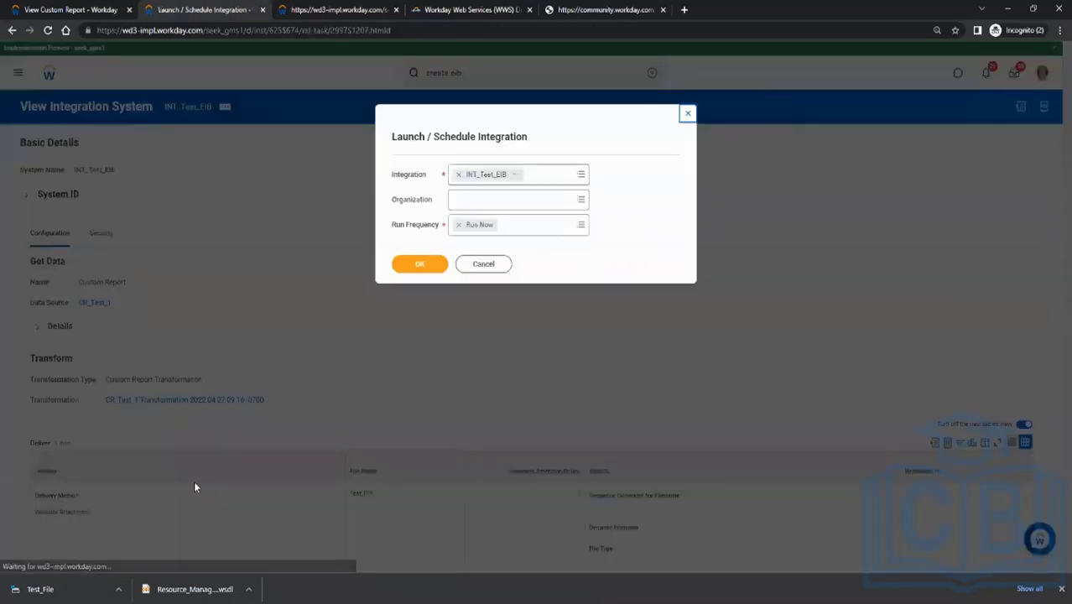
{"action": "left_click", "coordinate": [401, 268]}
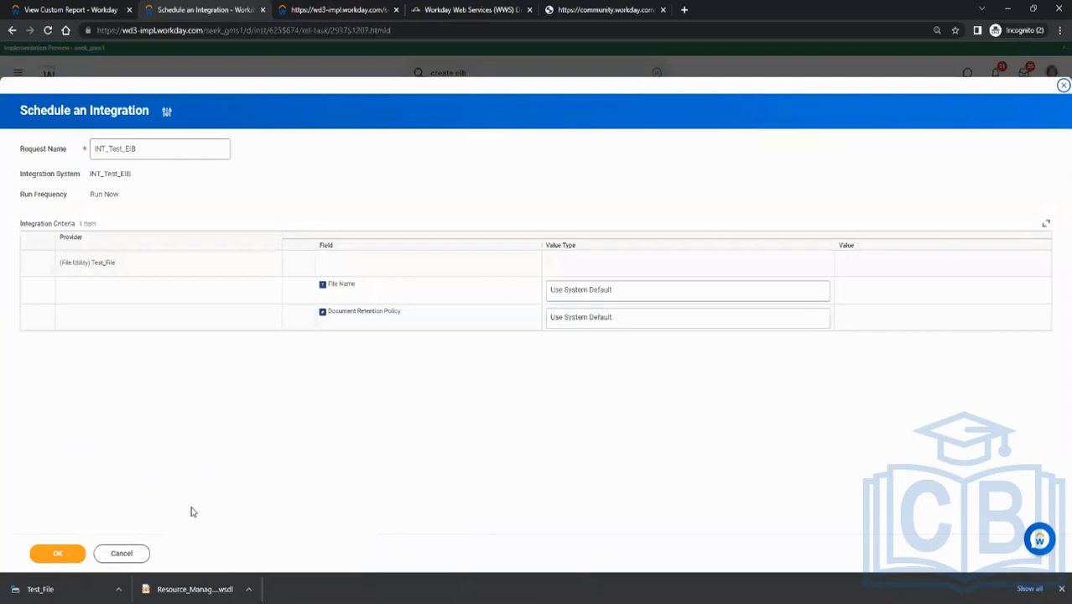
{"action": "left_click", "coordinate": [57, 553]}
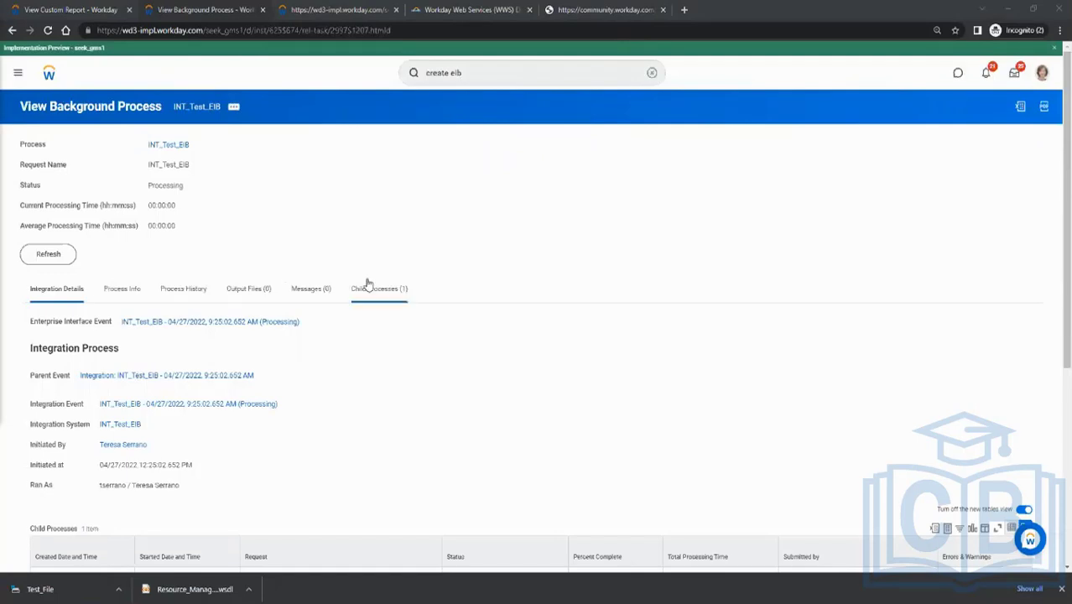
Refresh the INT_Test_EIB background process, download its Test_File output and locate the downloaded file in its folder
{"action": "left_click", "coordinate": [46, 255]}
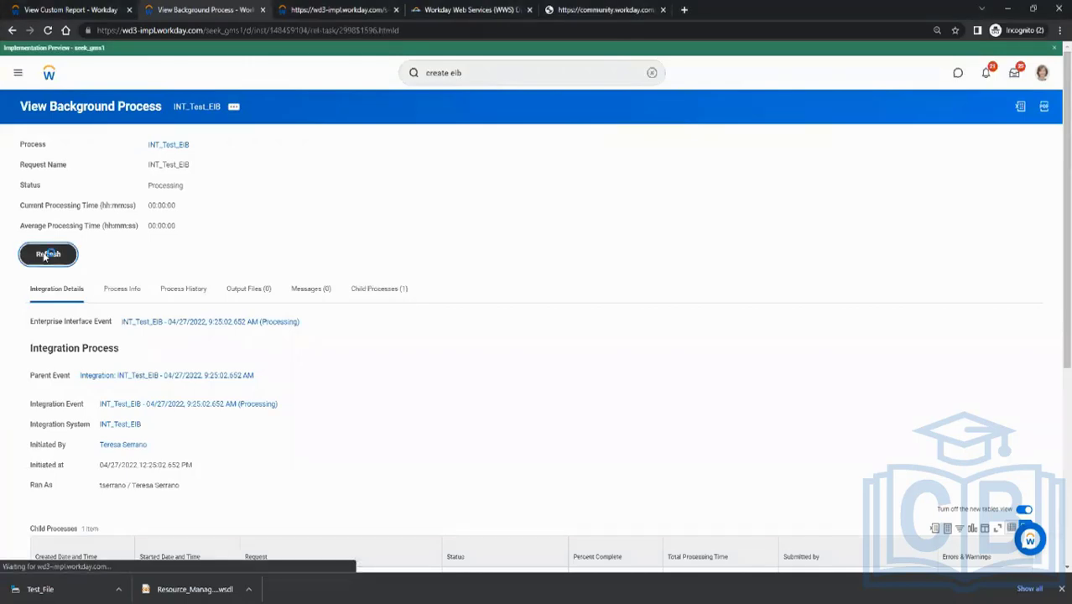
{"action": "left_click", "coordinate": [241, 235]}
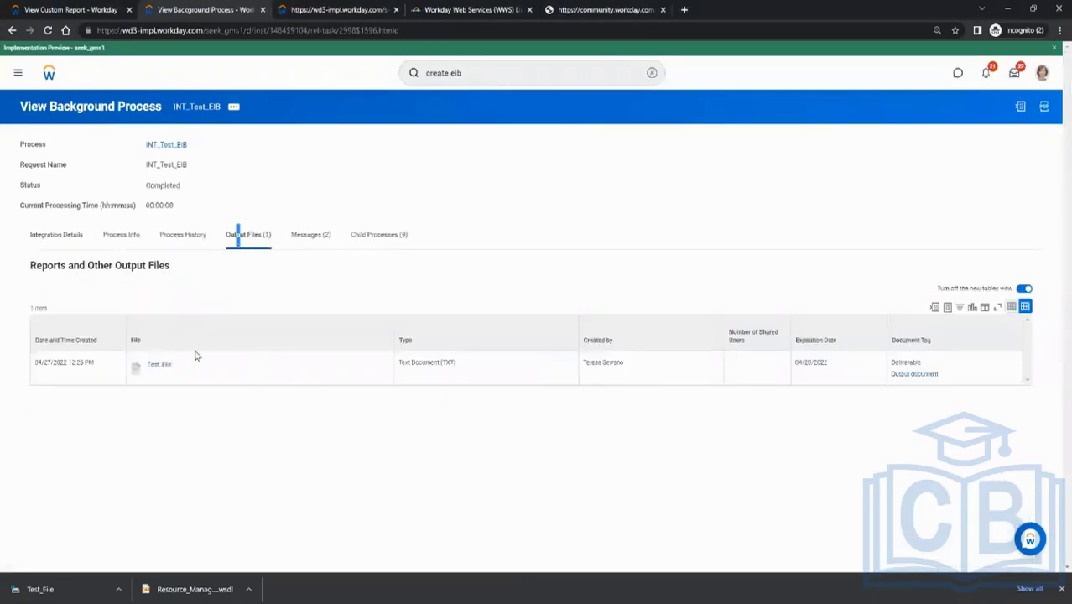
{"action": "left_click", "coordinate": [161, 366]}
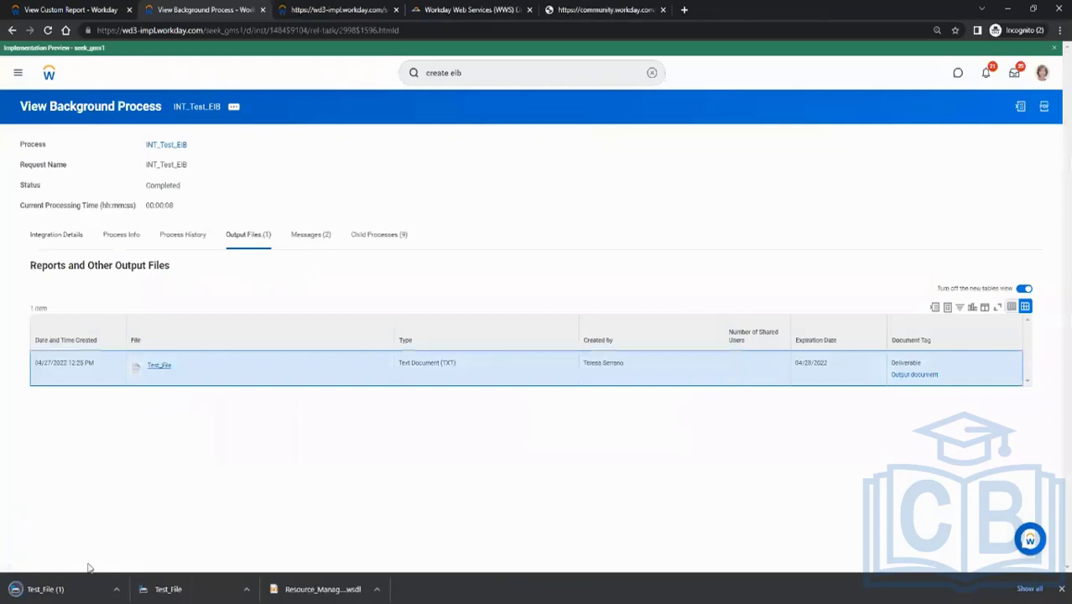
{"action": "left_click", "coordinate": [118, 587]}
{"action": "left_click", "coordinate": [143, 552]}
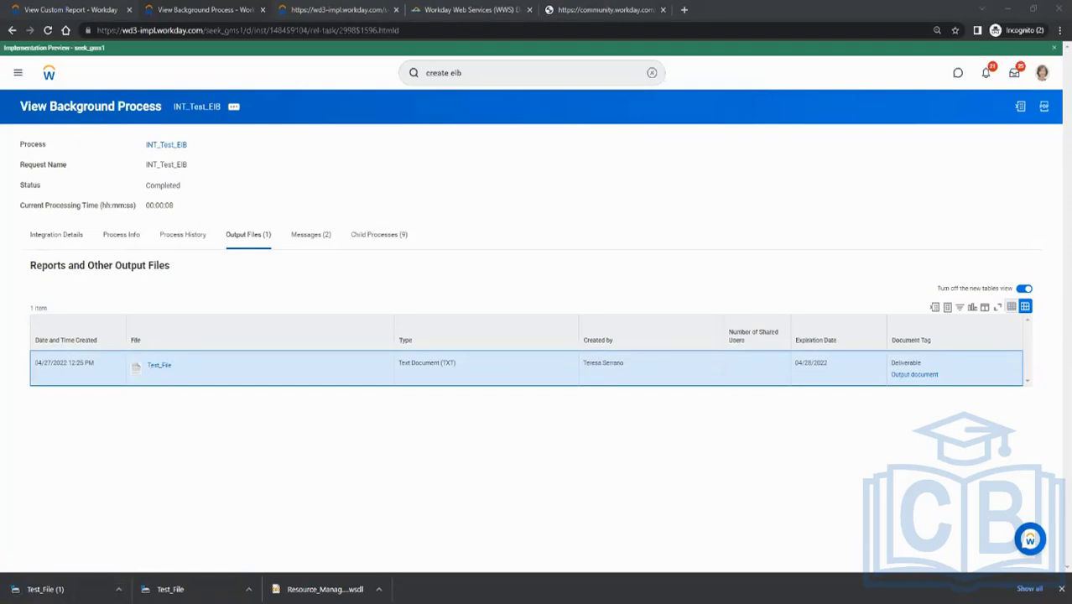
Switch to the output text in Notepad and review its employee rows back up to the header line
{"action": "key", "text": "alt+Tab"}
{"action": "left_click", "coordinate": [175, 194]}
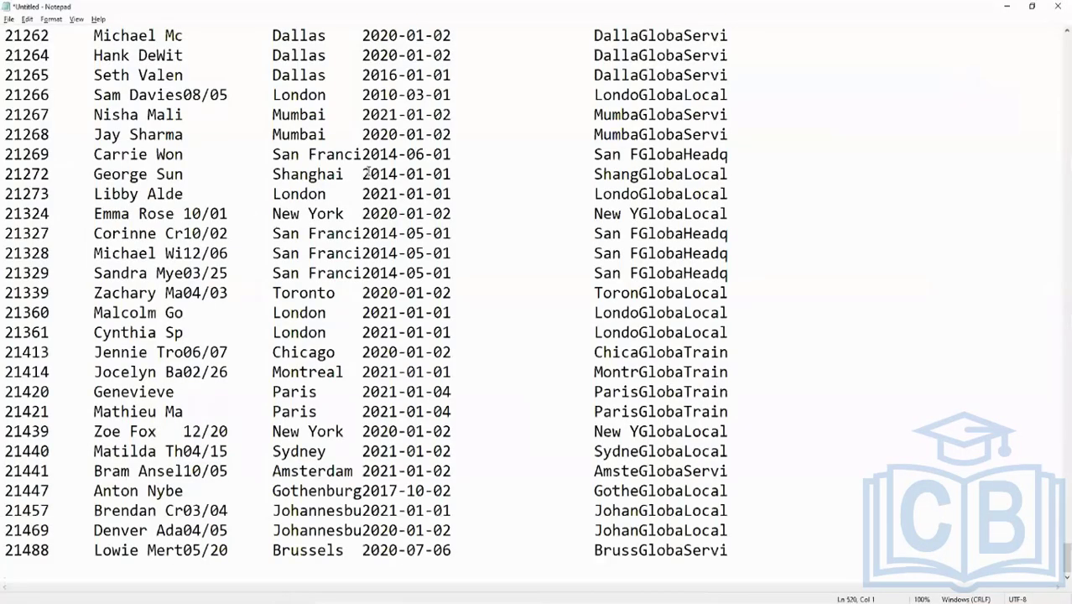
{"action": "scroll", "coordinate": [367, 172], "scroll_direction": "down", "scroll_amount": 9}
{"action": "mouse_move", "coordinate": [1065, 525]}
{"action": "left_mouse_down"}
{"action": "mouse_move", "coordinate": [1065, 88]}
{"action": "mouse_move", "coordinate": [1065, 524]}
{"action": "left_mouse_up"}
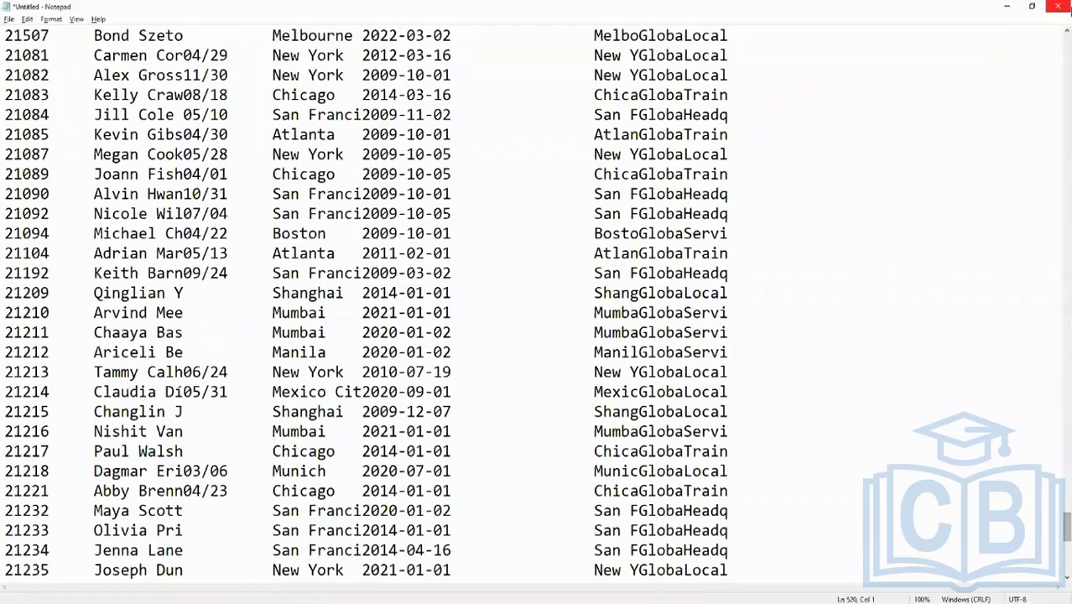
{"action": "left_click", "coordinate": [1068, 44]}
{"action": "left_click", "coordinate": [1067, 44]}
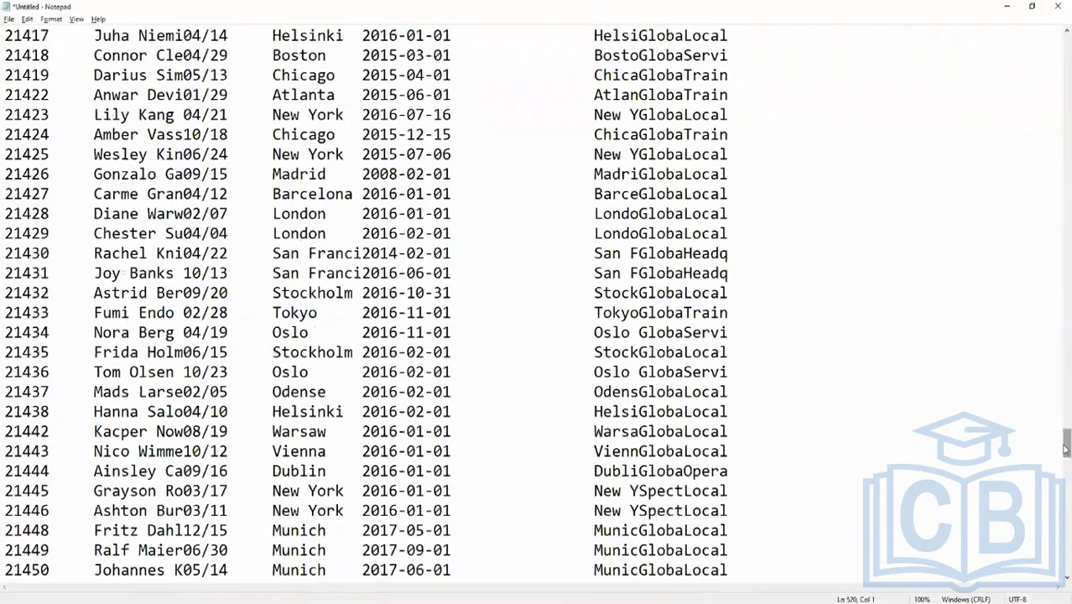
{"action": "left_click_drag", "start_coordinate": [1065, 443], "coordinate": [1066, 42]}
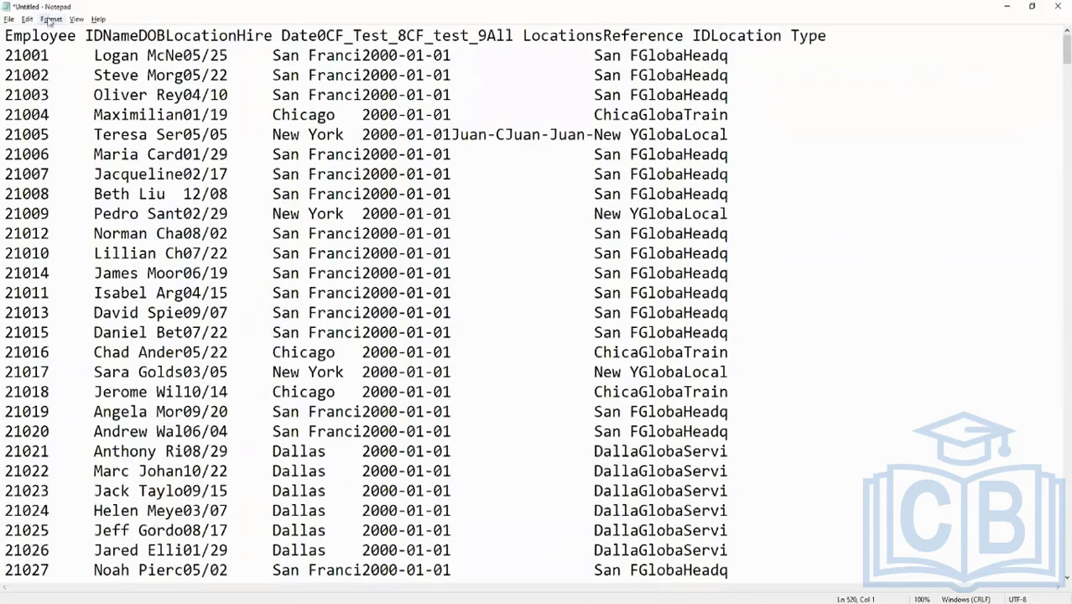
Examine how the unpadded header labels and the padded, fixed-width employee rows line up in the output
{"action": "left_click_drag", "start_coordinate": [7, 35], "coordinate": [203, 37]}
{"action": "left_click", "coordinate": [89, 56]}
{"action": "left_click", "coordinate": [253, 39]}
{"action": "left_click_drag", "start_coordinate": [32, 134], "coordinate": [764, 552]}
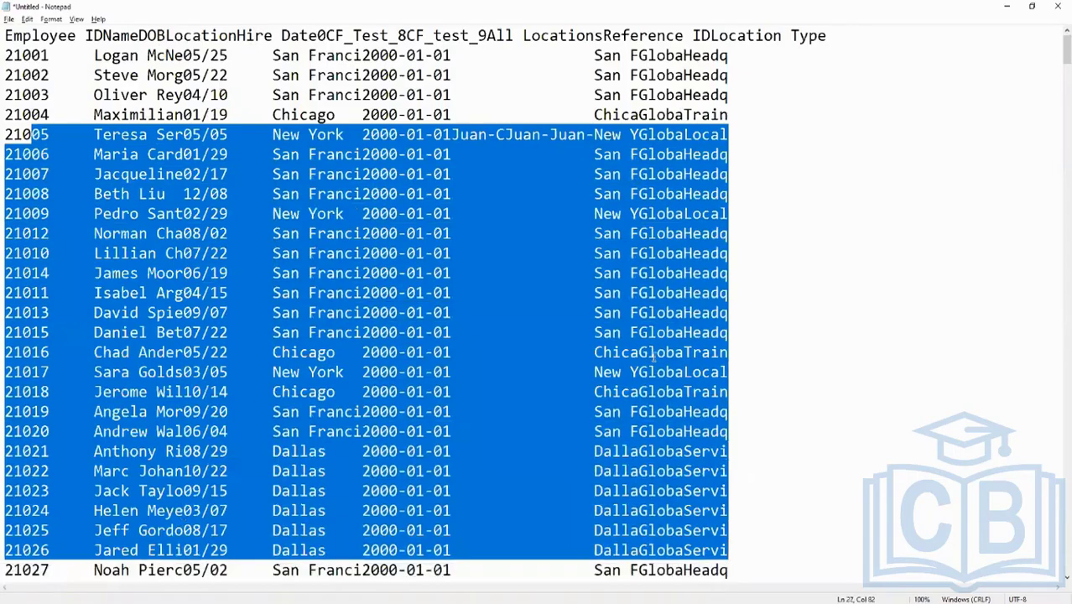
{"action": "scroll", "coordinate": [653, 356], "scroll_direction": "down", "scroll_amount": 20}
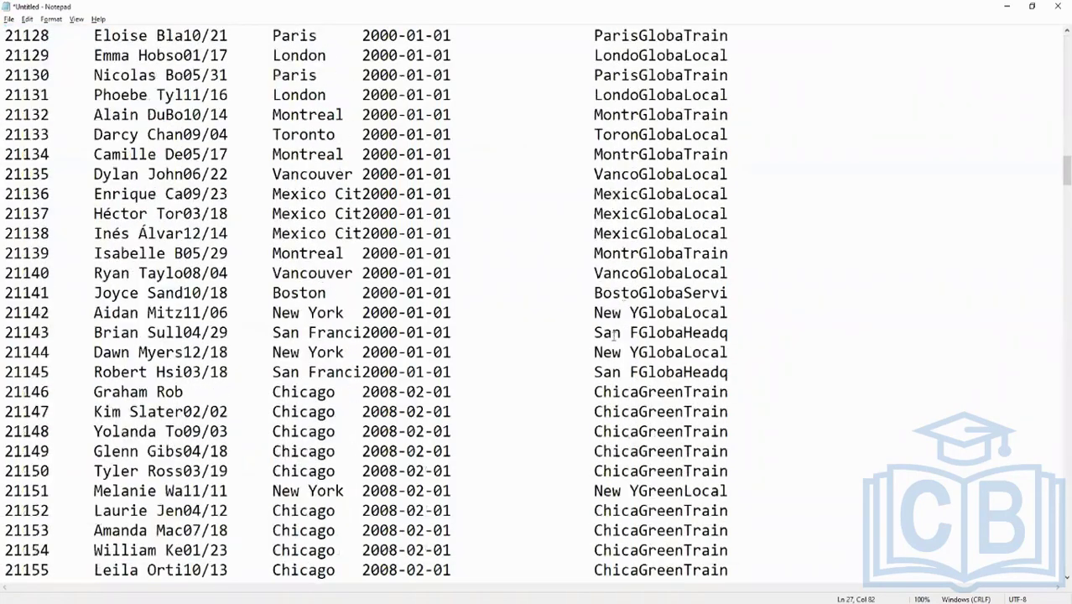
{"action": "scroll", "coordinate": [614, 334], "scroll_direction": "down", "scroll_amount": 10}
{"action": "scroll", "coordinate": [595, 338], "scroll_direction": "up", "scroll_amount": 20}
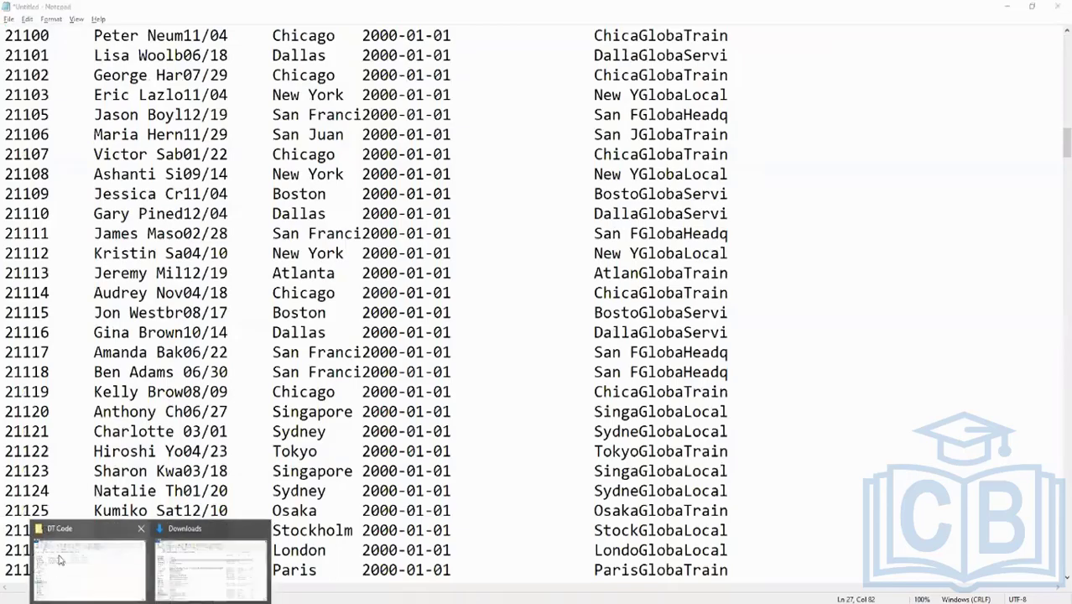
Open EIB Transformations.pdf and look through its Custom Report Transformation section and the configuration steps
{"action": "mouse_move", "coordinate": [61, 559]}
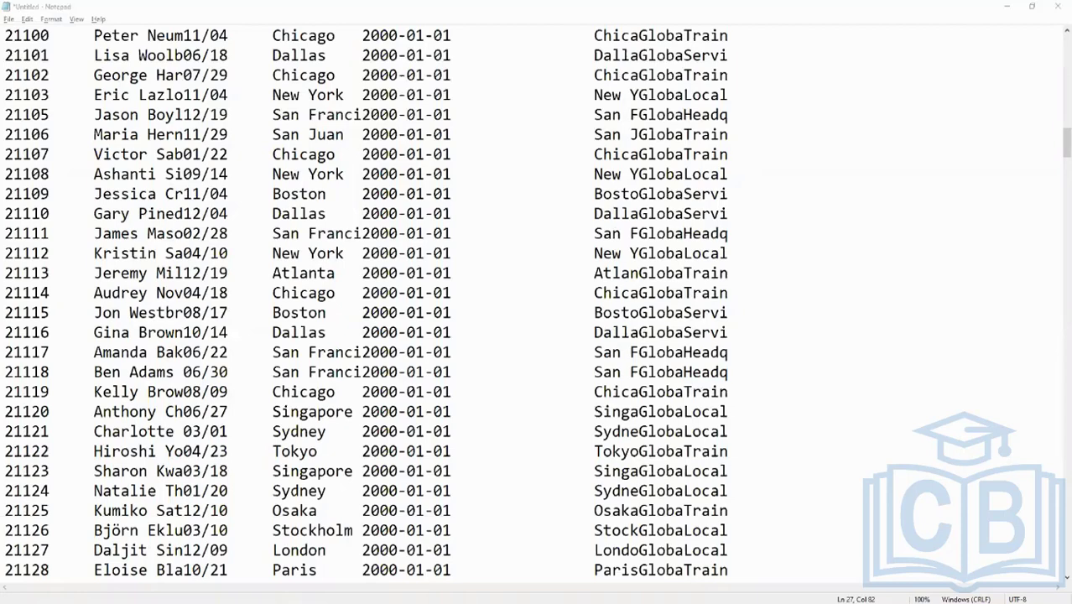
{"action": "key", "text": "alt+Tab"}
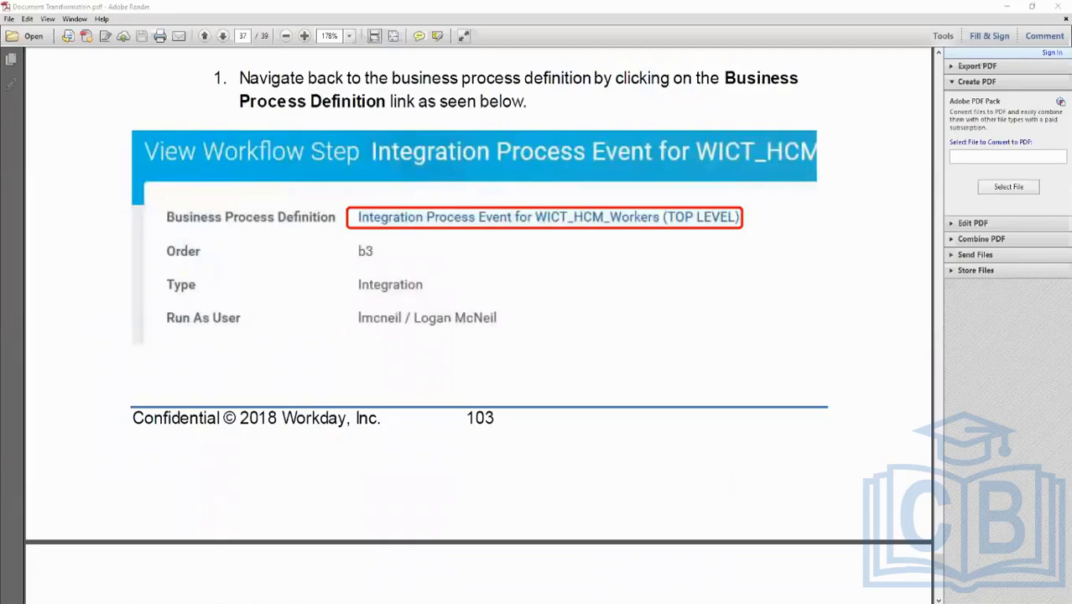
{"action": "left_click_drag", "start_coordinate": [2, 117], "coordinate": [450, 150]}
{"action": "double_click", "coordinate": [450, 150]}
{"action": "scroll", "coordinate": [480, 274], "scroll_direction": "down", "scroll_amount": 3}
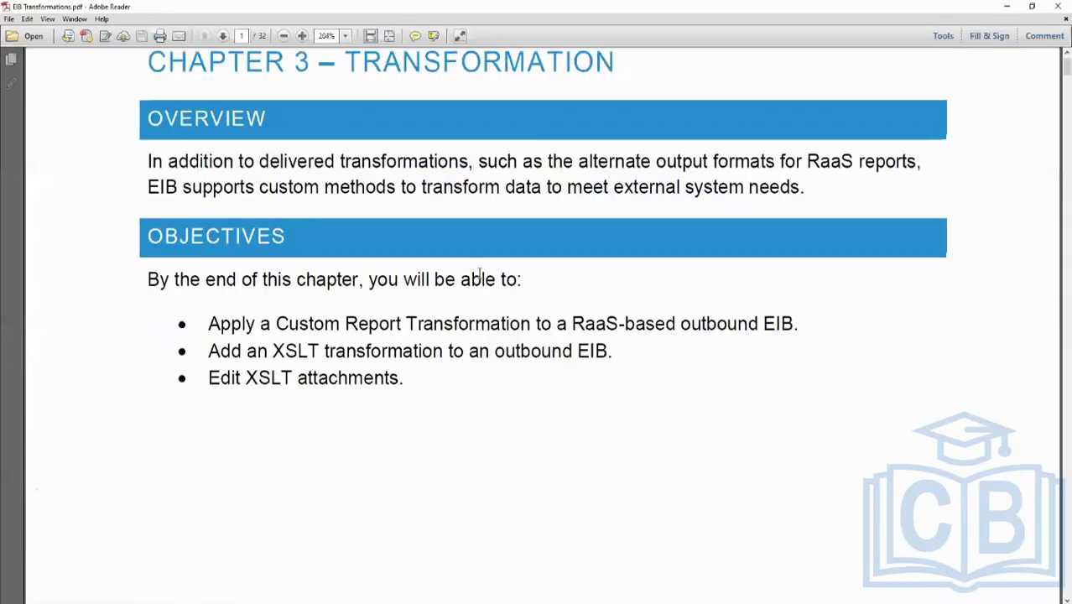
{"action": "scroll", "coordinate": [480, 277], "scroll_direction": "down", "scroll_amount": 10}
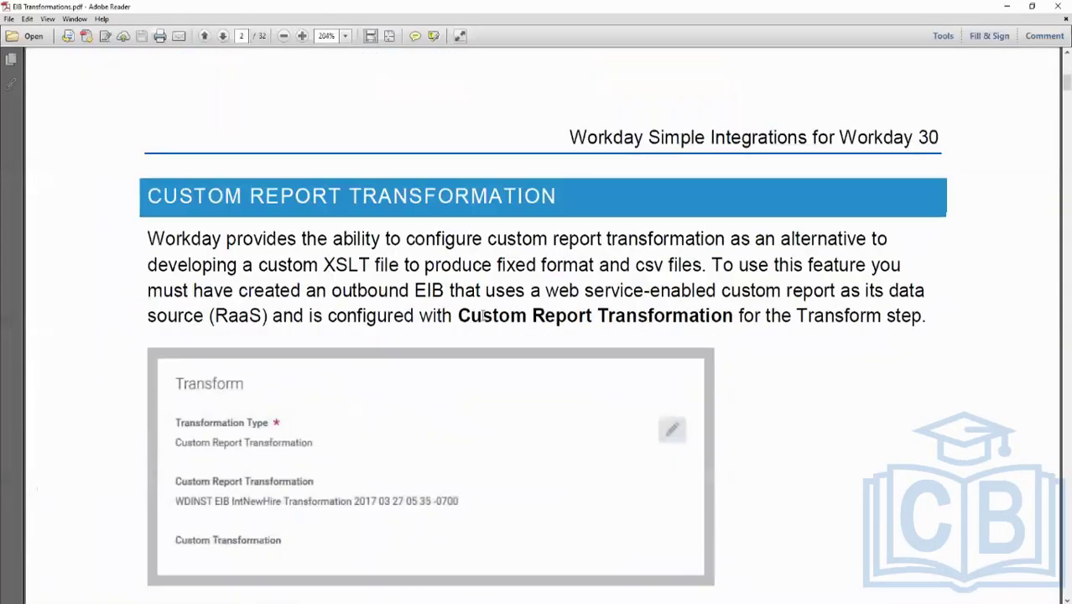
{"action": "scroll", "coordinate": [484, 319], "scroll_direction": "down", "scroll_amount": 3}
{"action": "scroll", "coordinate": [483, 327], "scroll_direction": "down", "scroll_amount": 5}
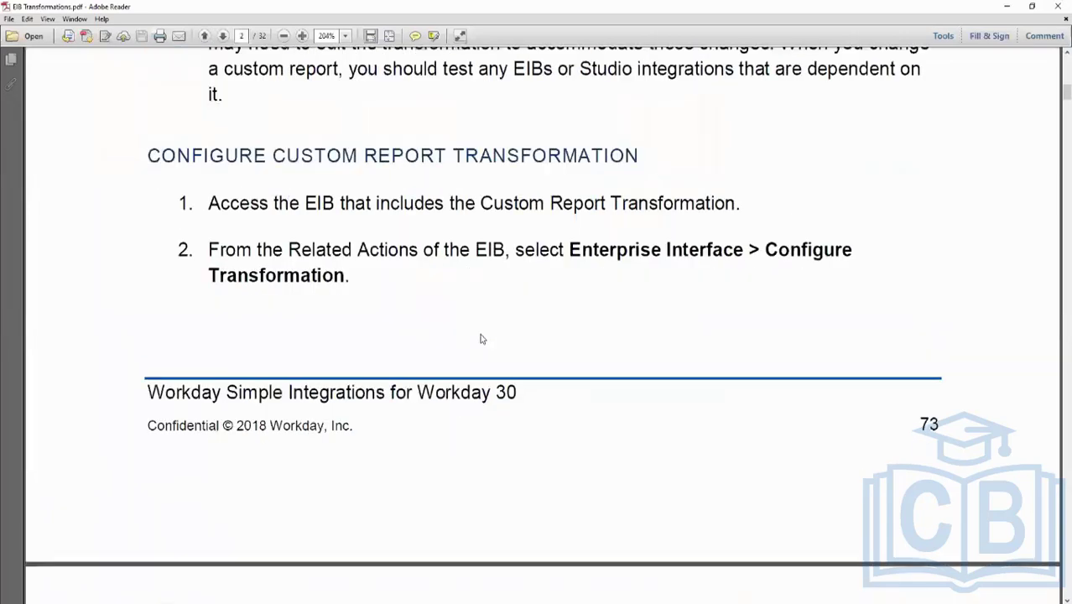
{"action": "scroll", "coordinate": [481, 338], "scroll_direction": "up", "scroll_amount": 7}
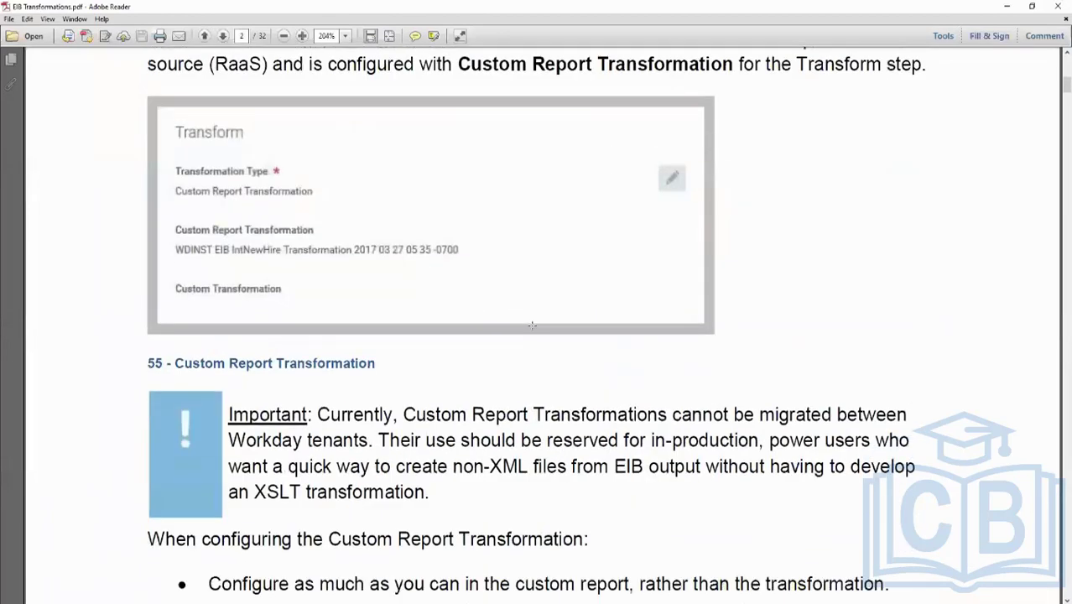
{"action": "scroll", "coordinate": [534, 322], "scroll_direction": "down", "scroll_amount": 7}
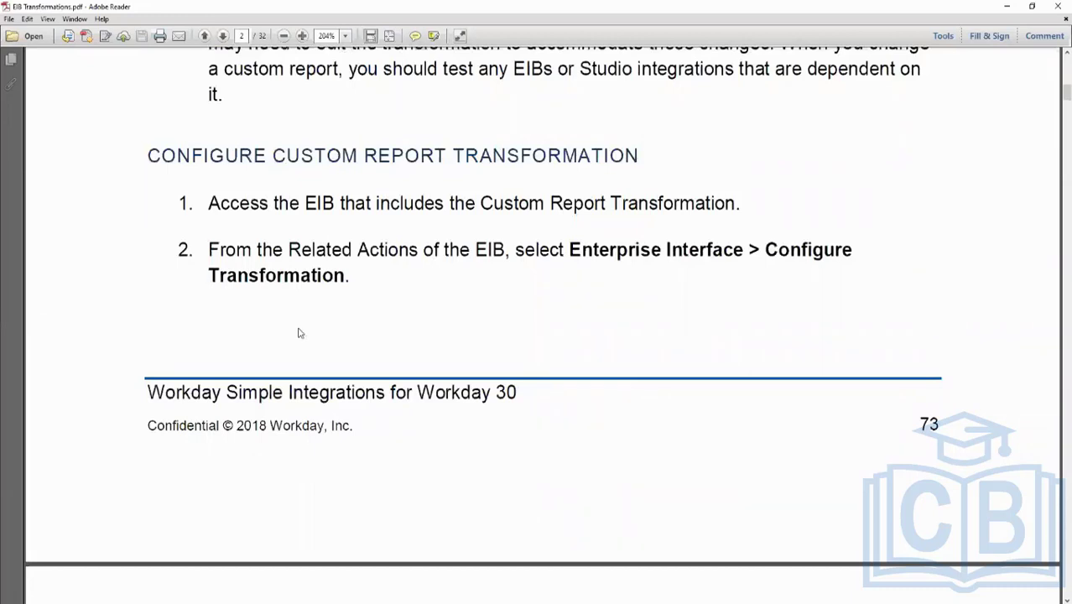
{"action": "scroll", "coordinate": [300, 333], "scroll_direction": "down", "scroll_amount": 2}
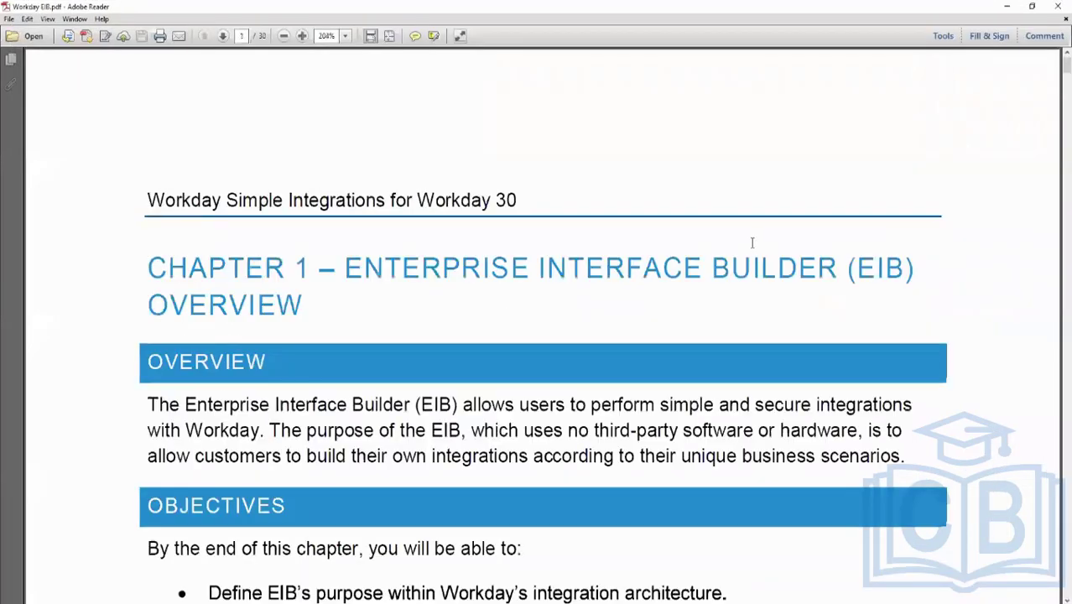
Look through Workday EIB.pdf, from the overview to the integration architecture review and the inbound integration description
{"action": "scroll", "coordinate": [751, 247], "scroll_direction": "down", "scroll_amount": 15}
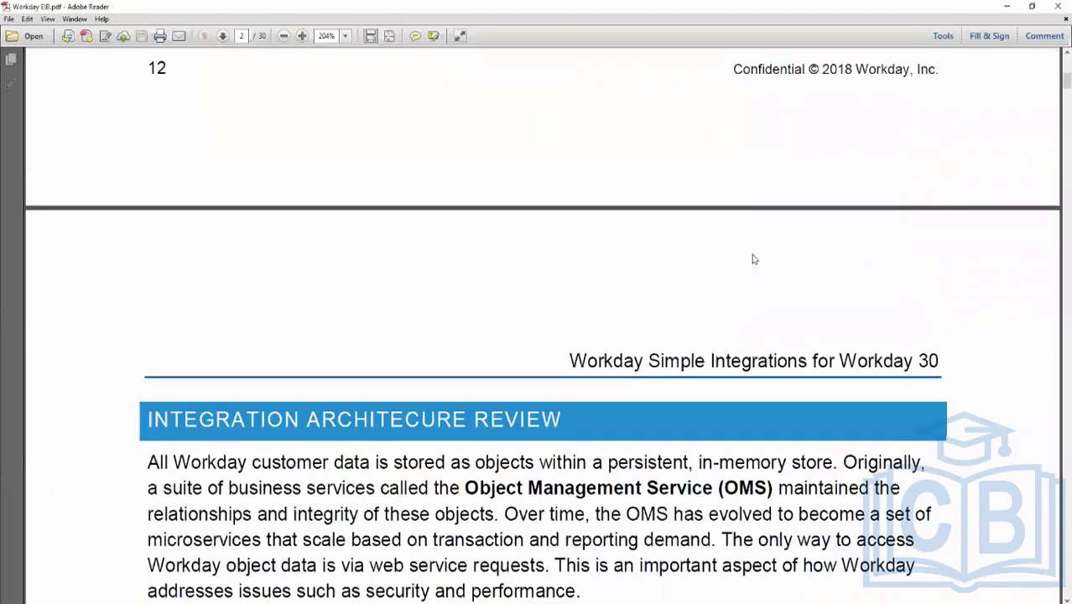
{"action": "scroll", "coordinate": [752, 259], "scroll_direction": "down", "scroll_amount": 20}
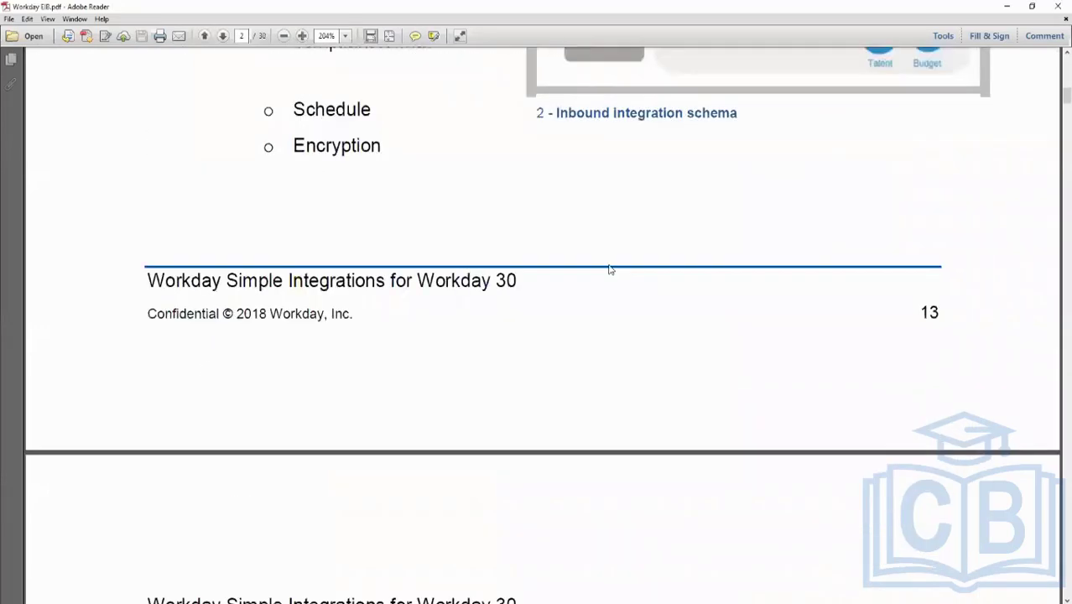
{"action": "scroll", "coordinate": [609, 269], "scroll_direction": "down", "scroll_amount": 20}
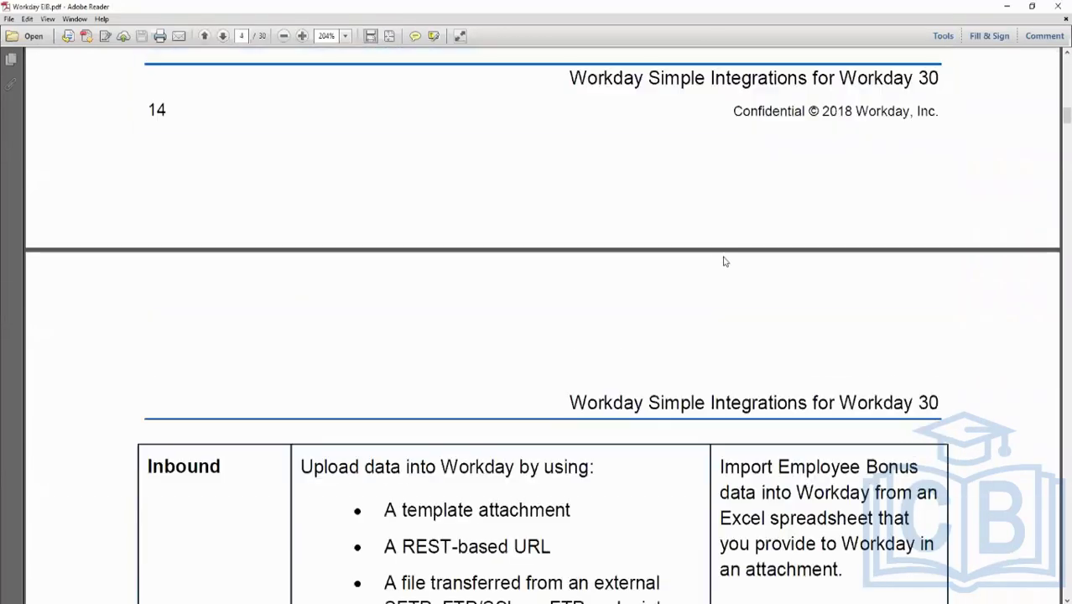
{"action": "scroll", "coordinate": [725, 262], "scroll_direction": "down", "scroll_amount": 15}
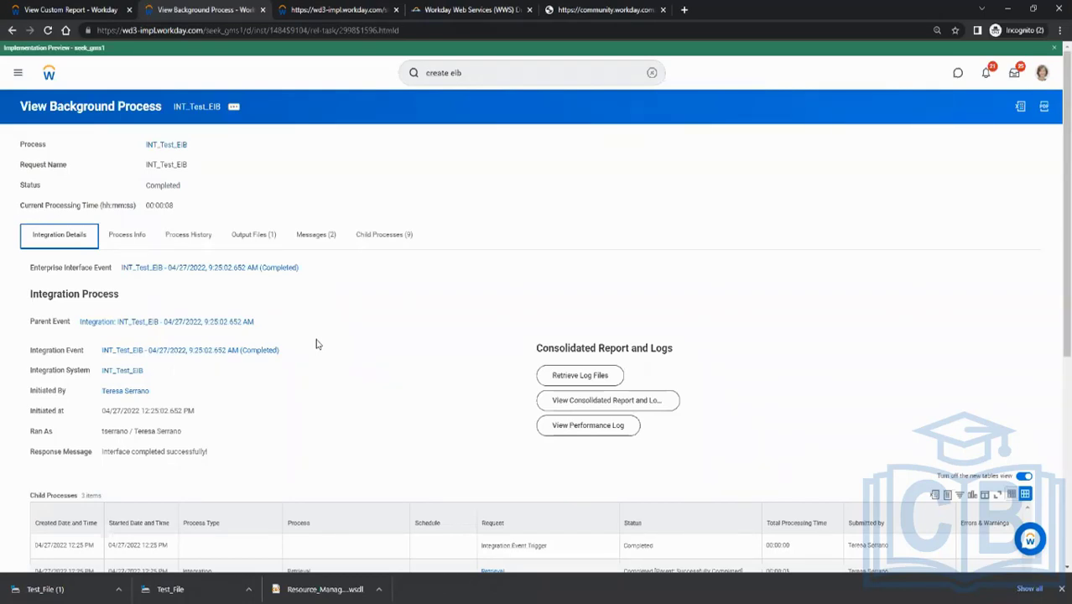
Return to Workday and bring up the Enterprise Interface actions for the INT_Test_EIB integration system
{"action": "left_click", "coordinate": [149, 371]}
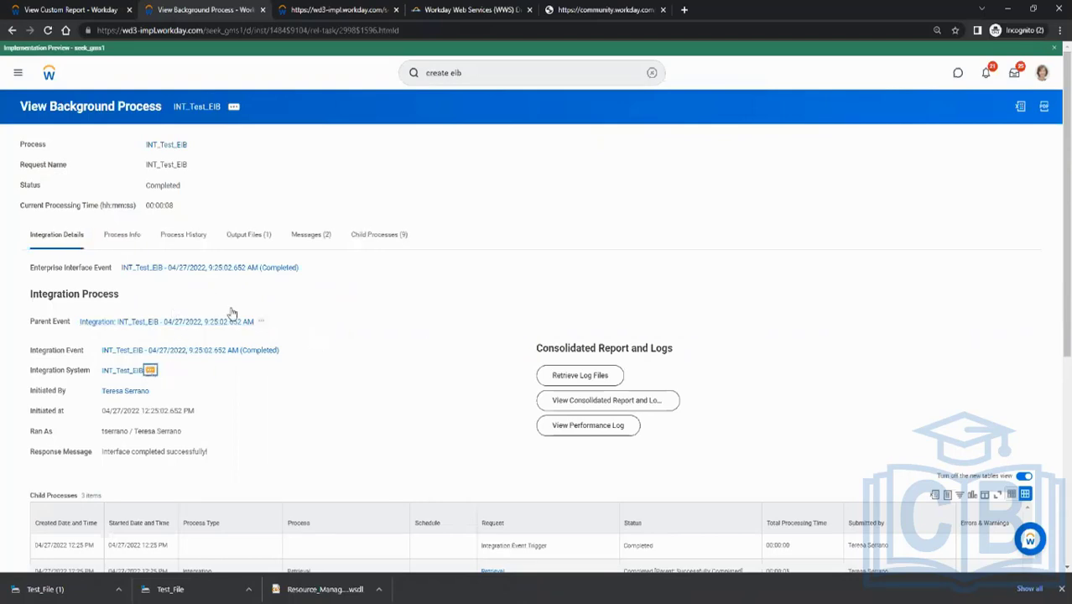
{"action": "mouse_move", "coordinate": [208, 224]}
{"action": "mouse_move", "coordinate": [211, 155]}
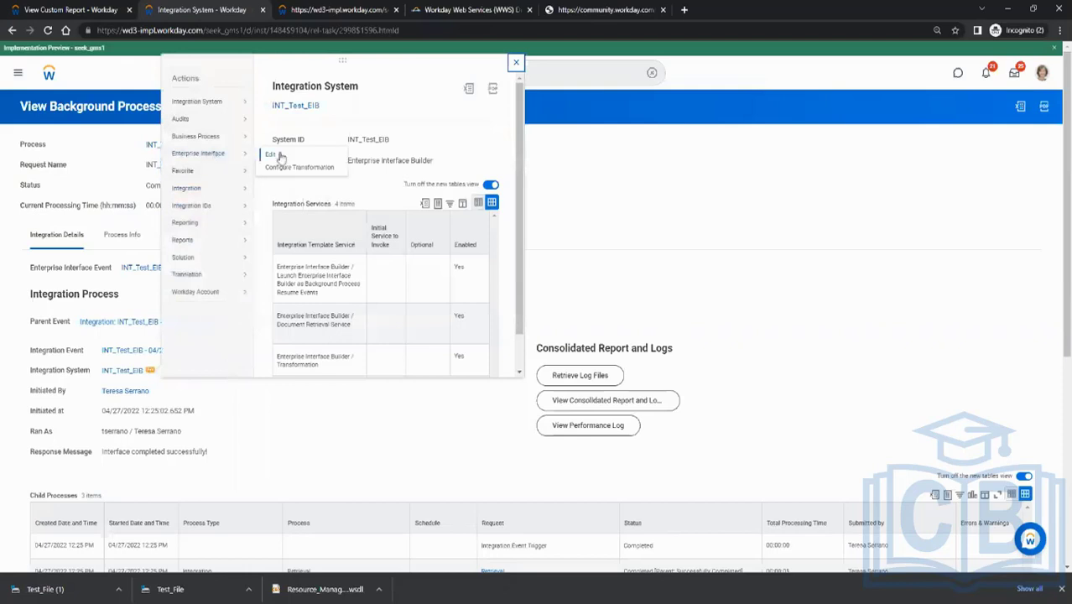